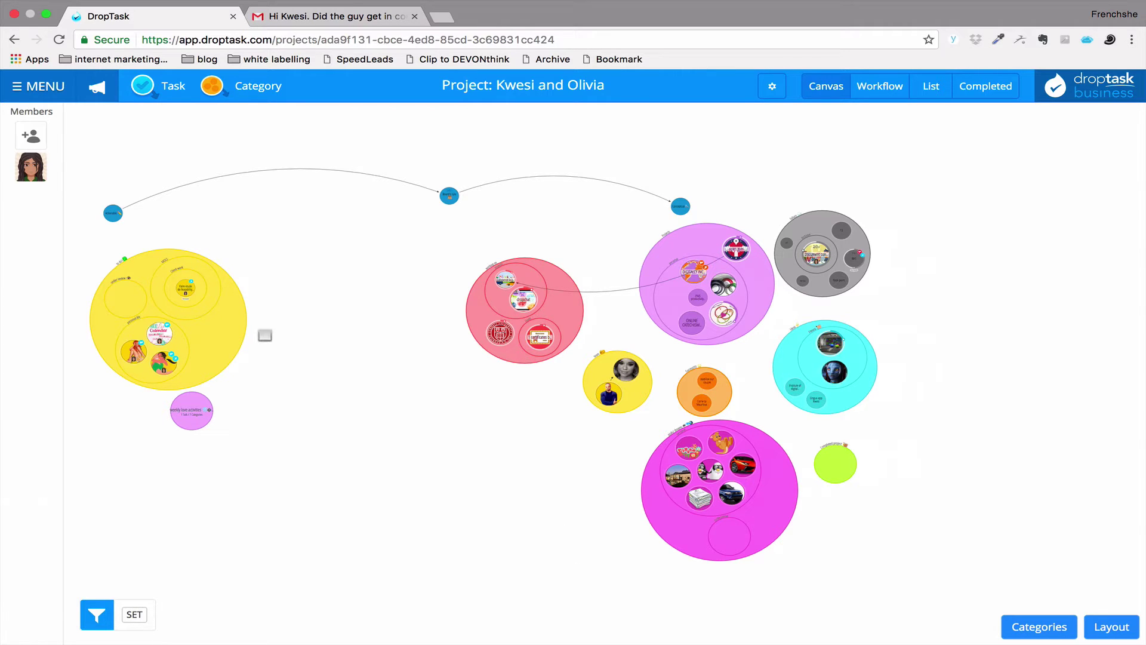
Step: Create a new project named TR from the menu and open its empty canvas
click(40, 86)
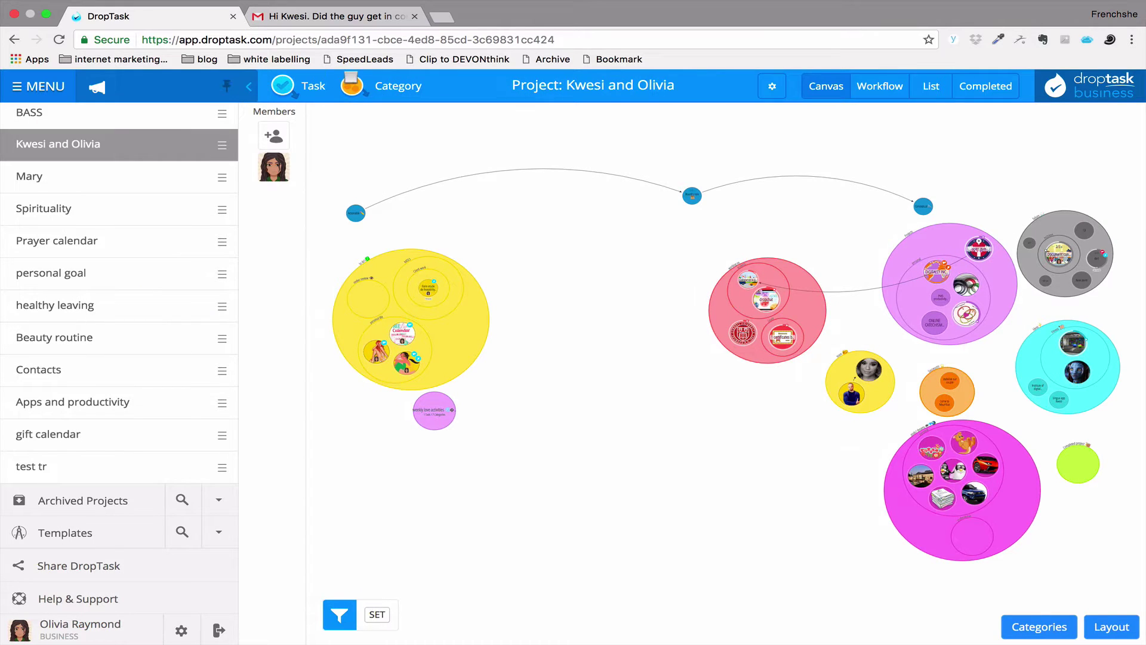
scroll(125, 198, up, 3)
scroll(143, 197, up, 2)
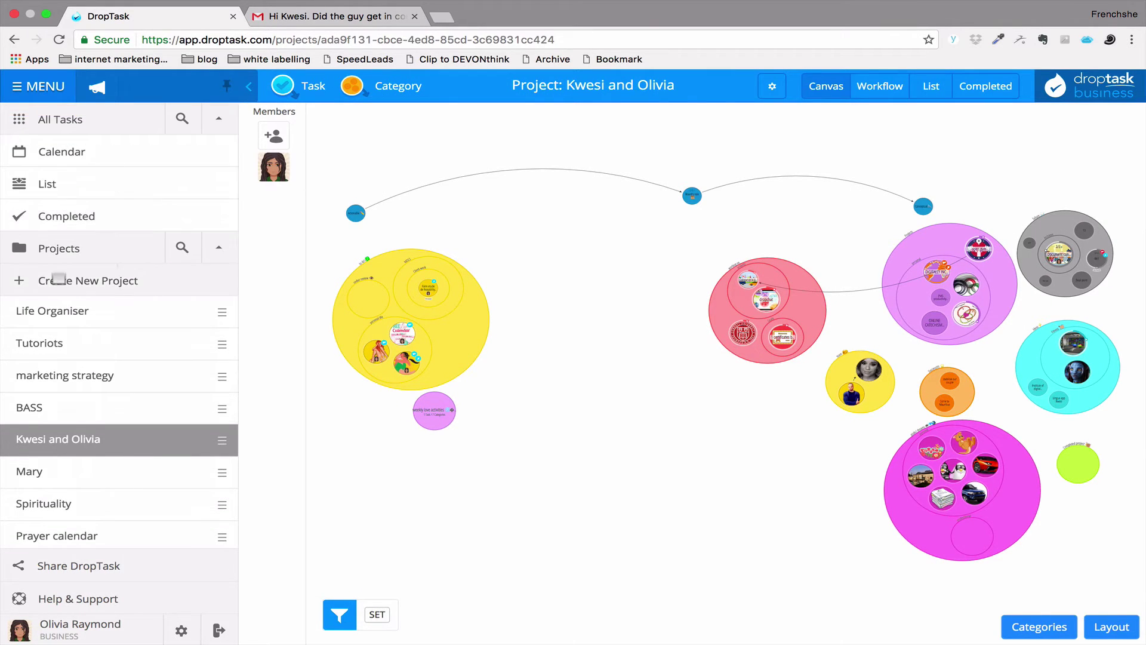
click(58, 280)
text(TR)
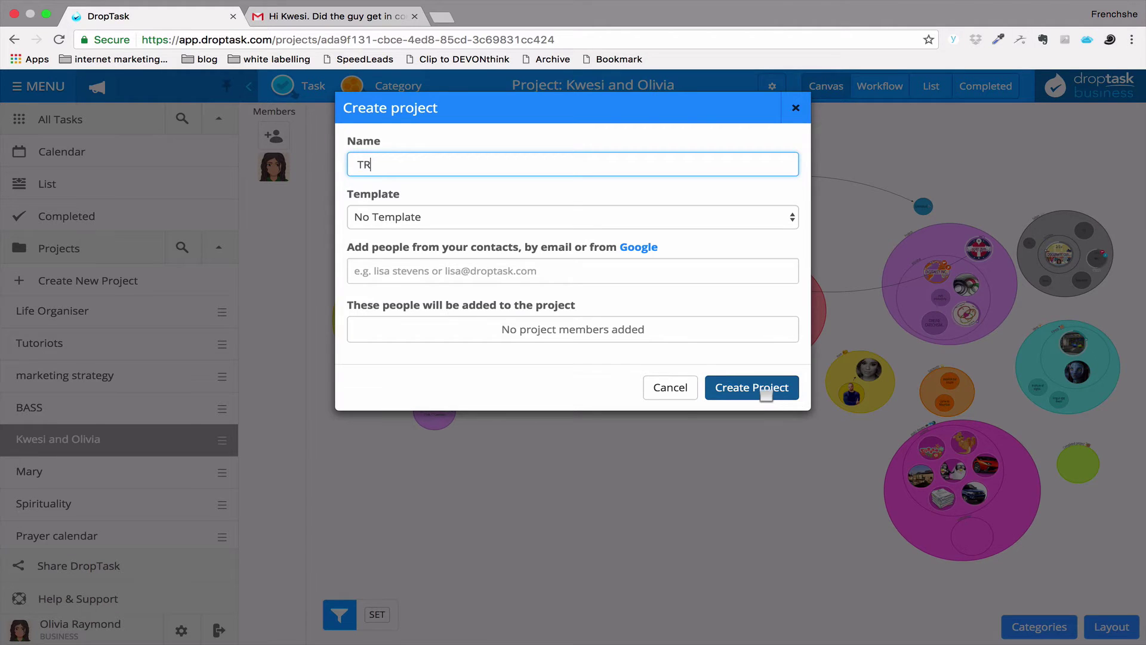
click(763, 389)
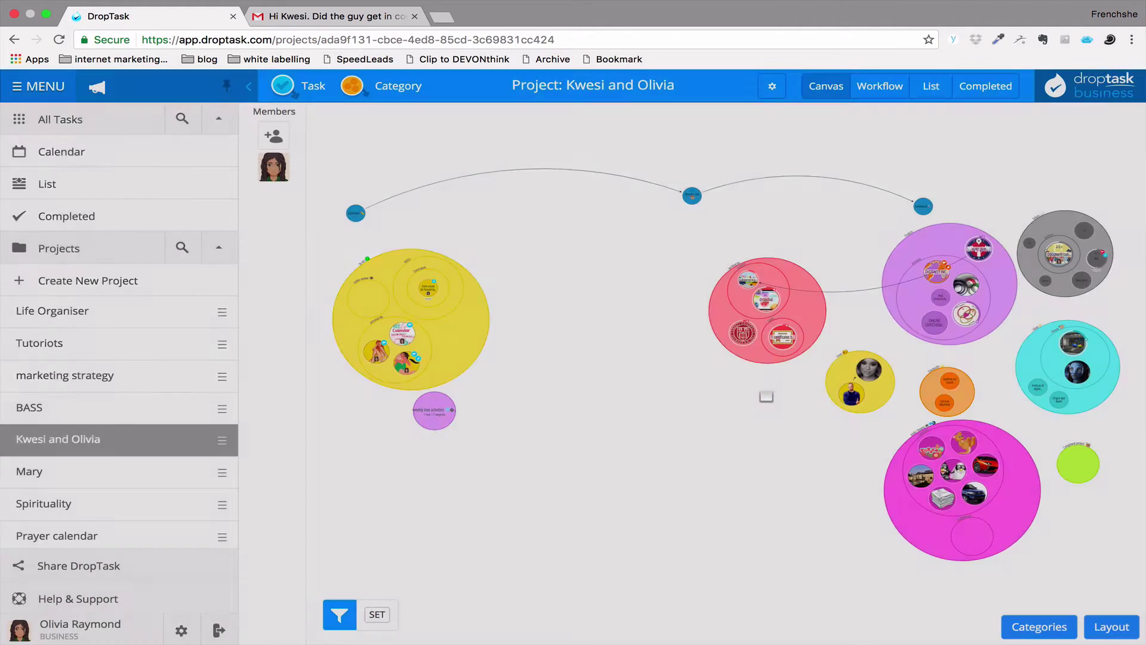
click(17, 85)
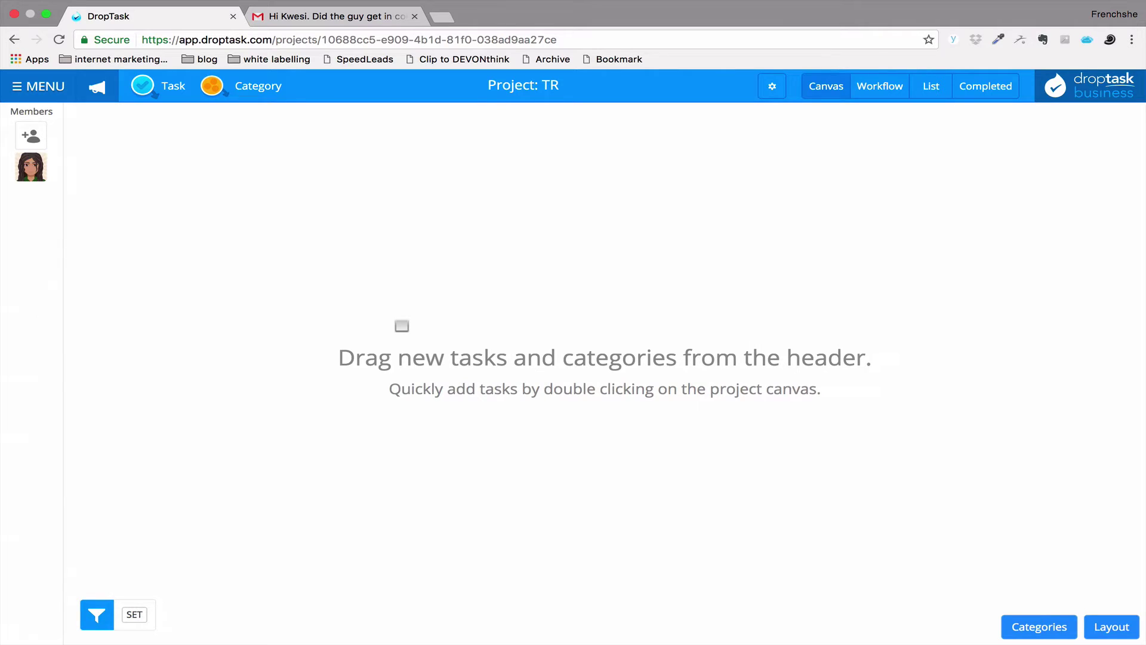
Step: Drop two categories onto the TR canvas: yellow tickets on the left, orange Packing on the right
click(216, 87)
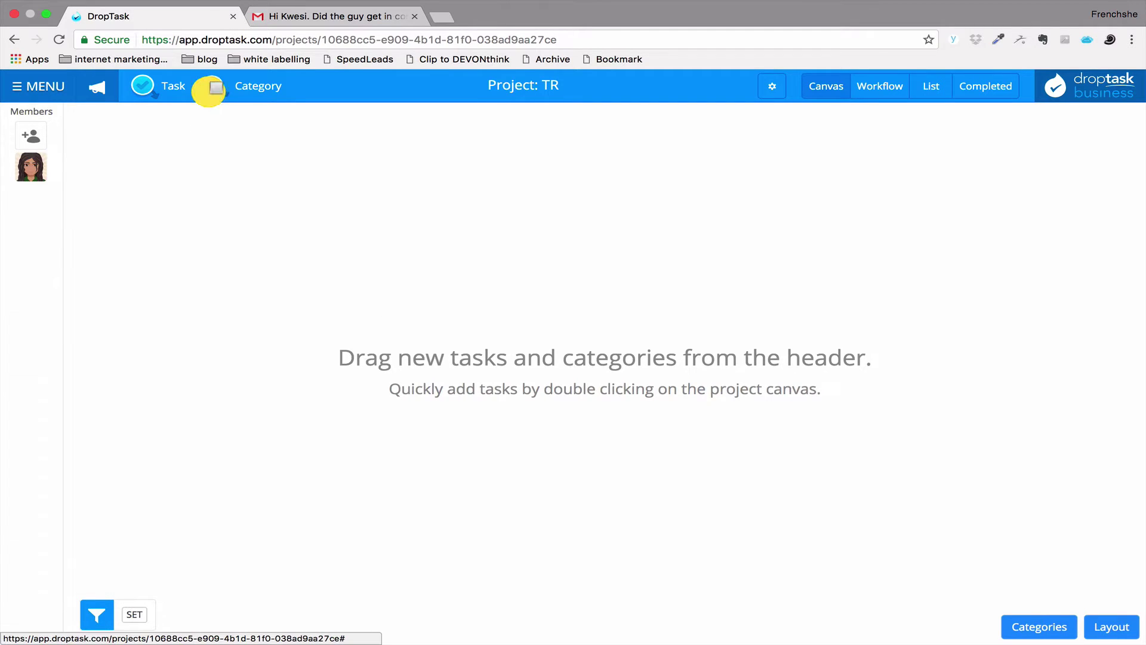
drag(216, 87, 300, 283)
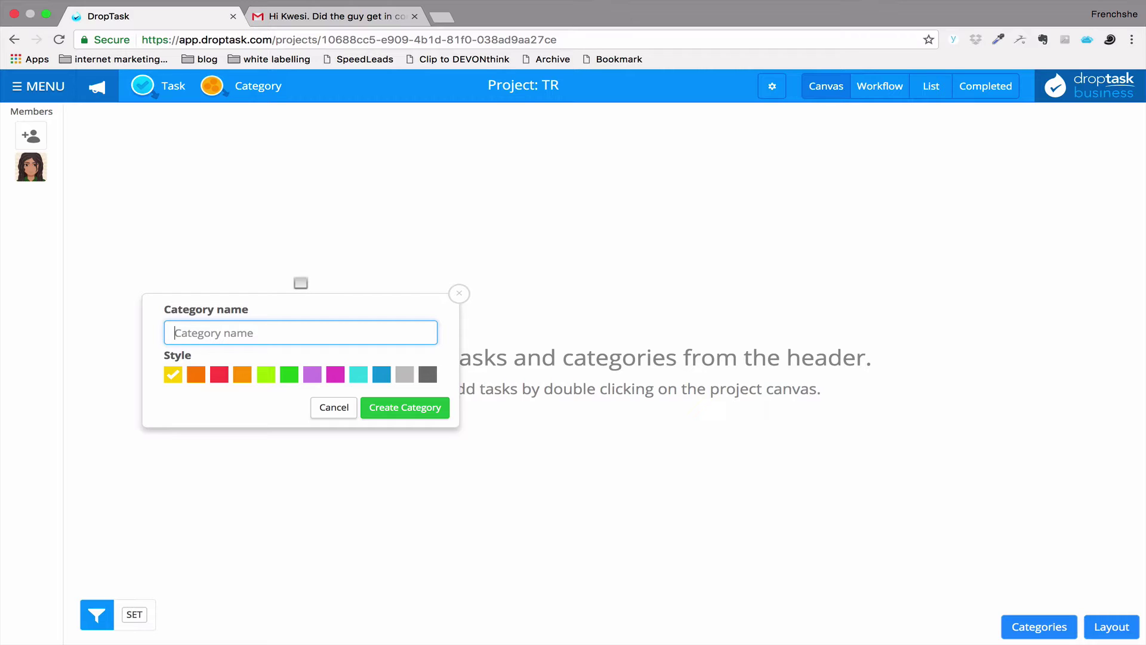
text(tic)
text(kets)
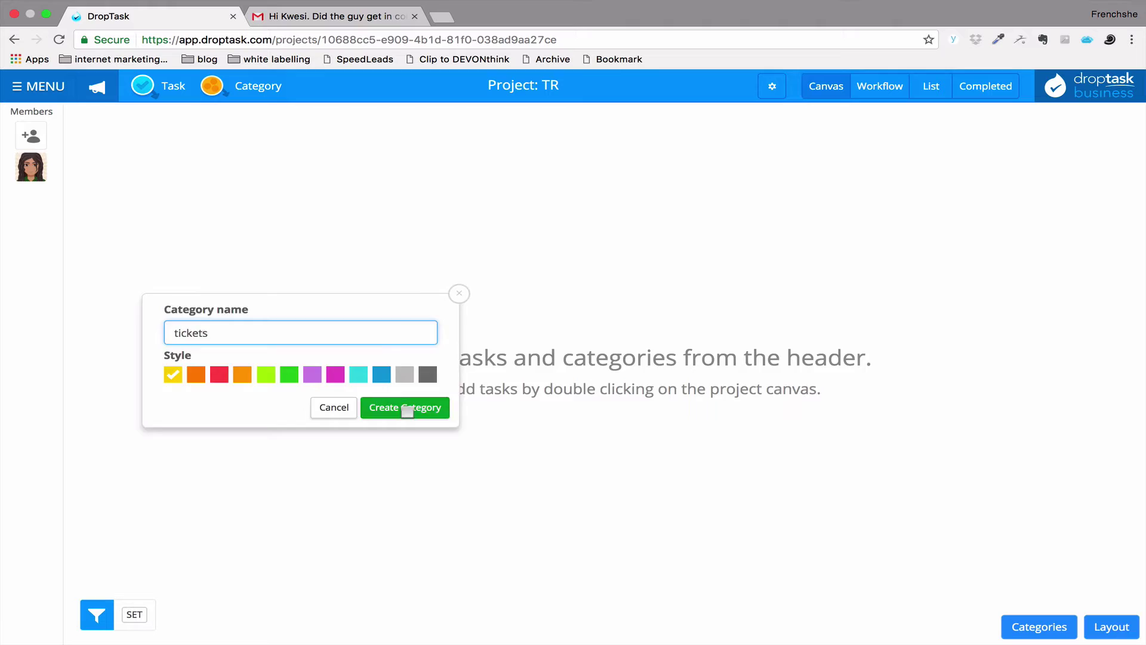
click(398, 409)
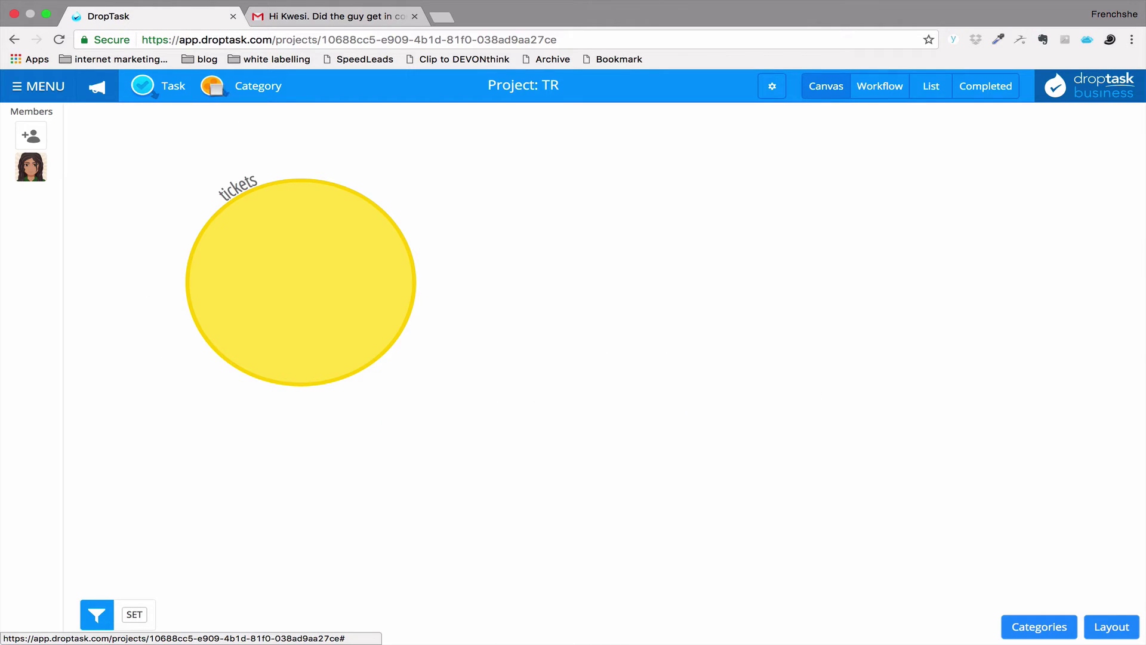
drag(212, 85, 704, 298)
text(P)
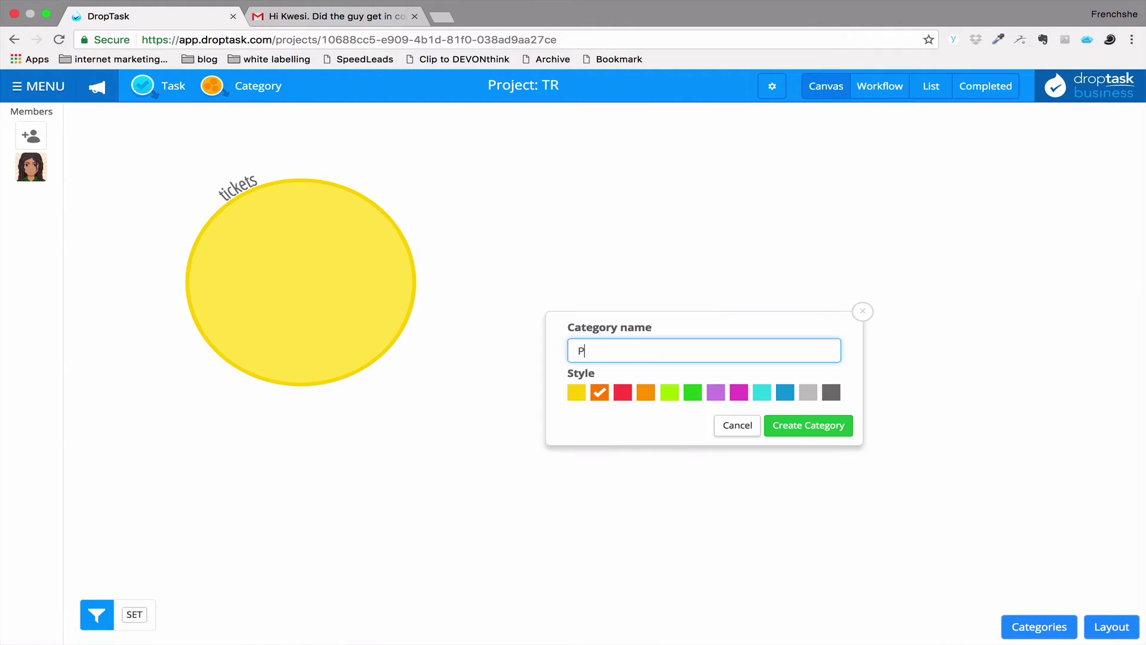
text(acking)
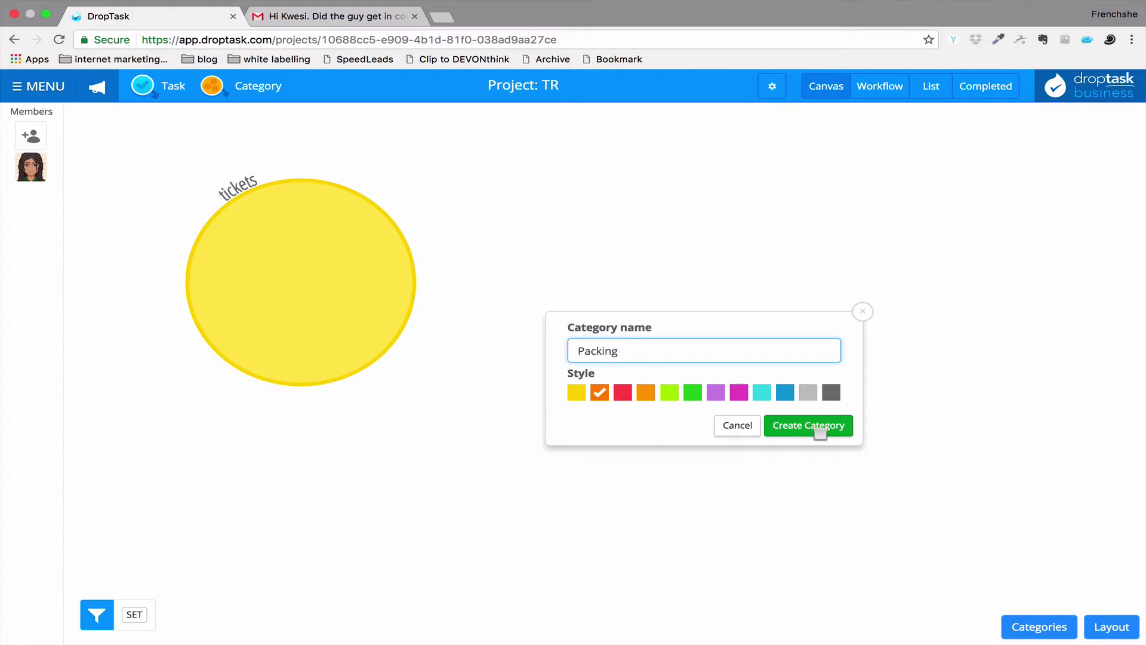
click(819, 428)
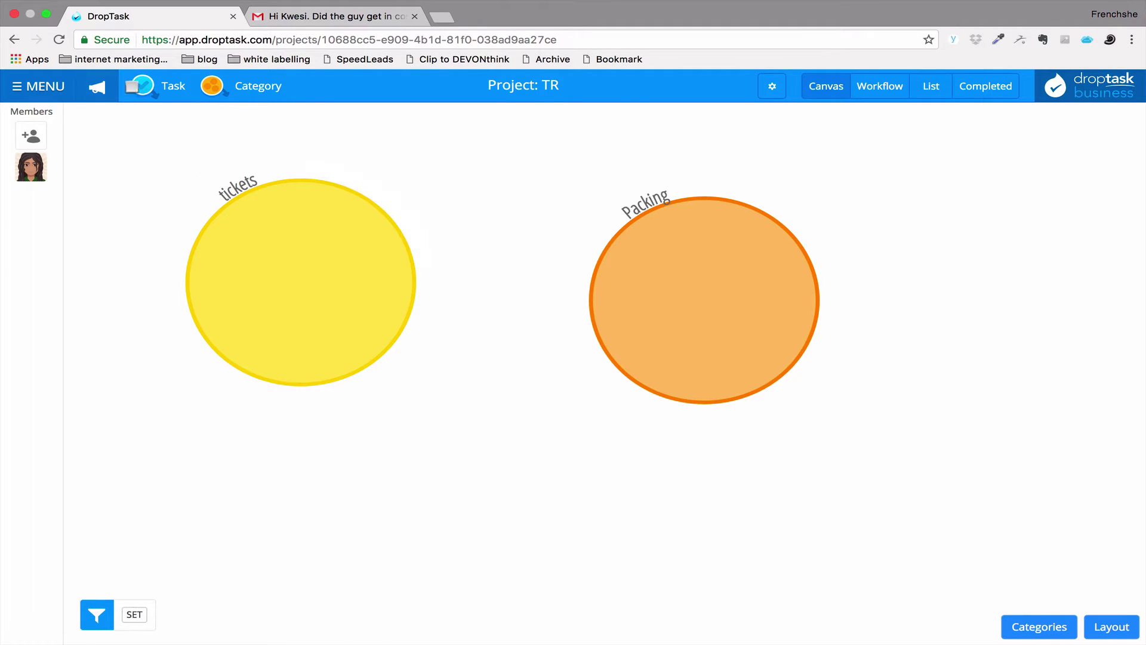
drag(143, 86, 296, 268)
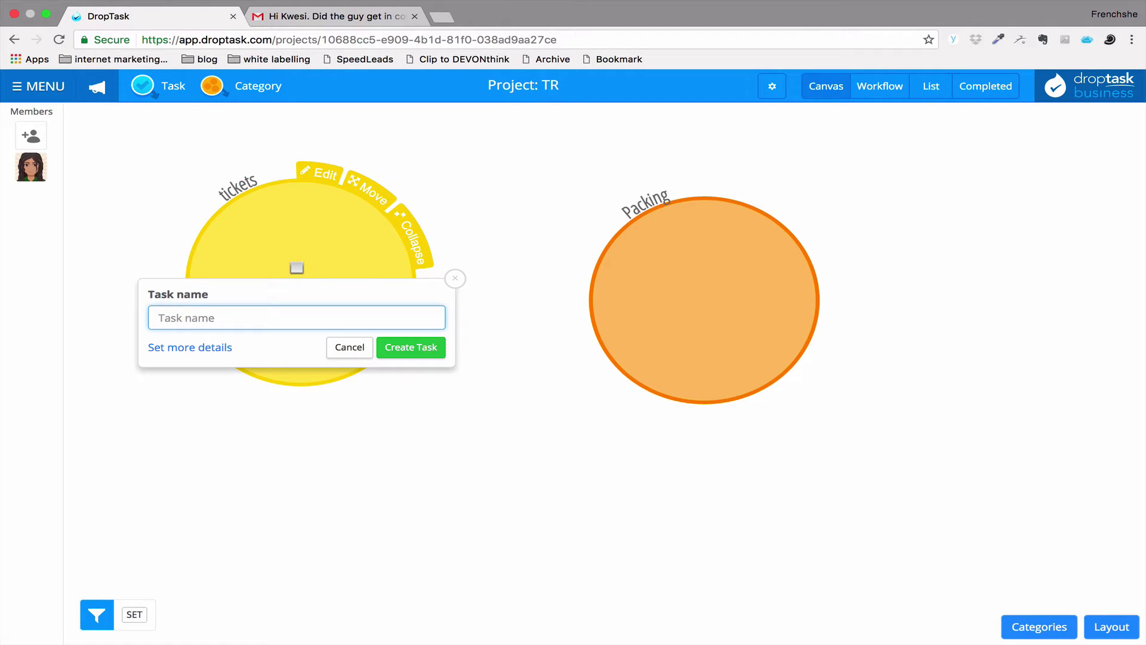
text(book tic)
text(kets)
Step: Create the tasks book tickets, Renew passport and Call agency inside the tickets circle
click(410, 347)
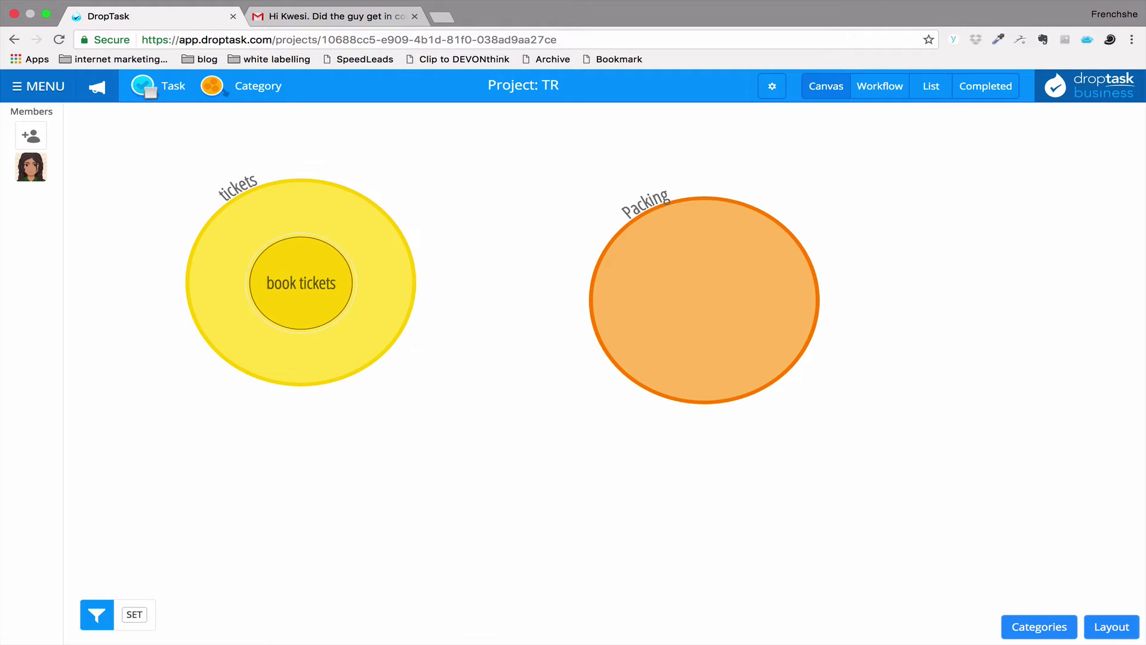
drag(143, 84, 261, 214)
text(Re)
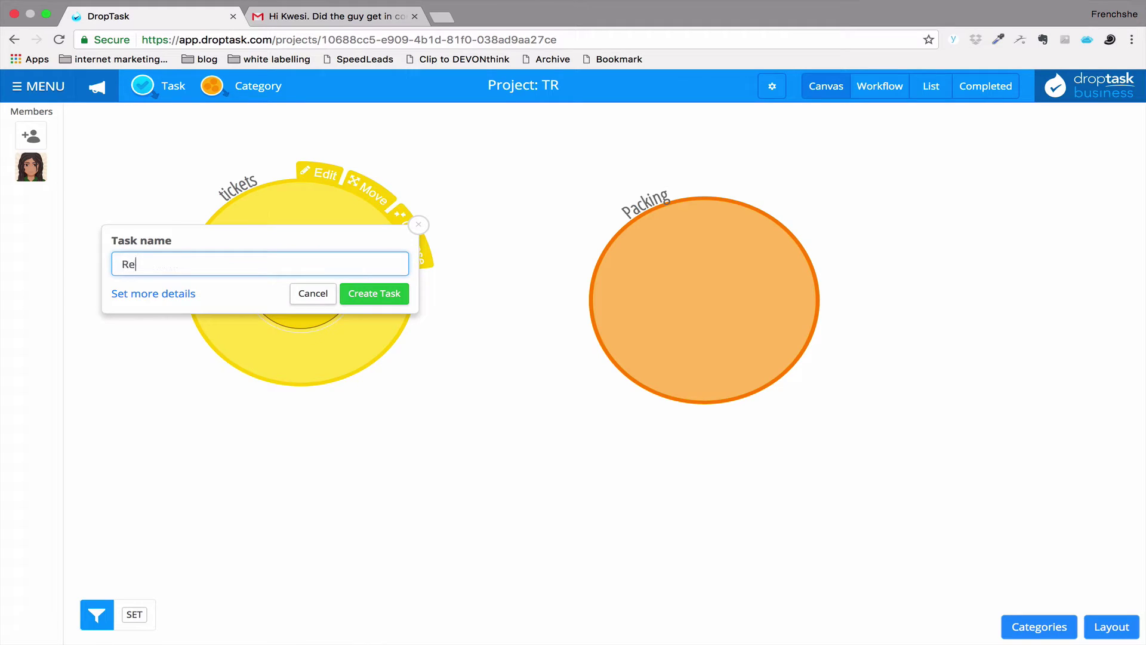
text(new passp)
text(ort)
click(376, 293)
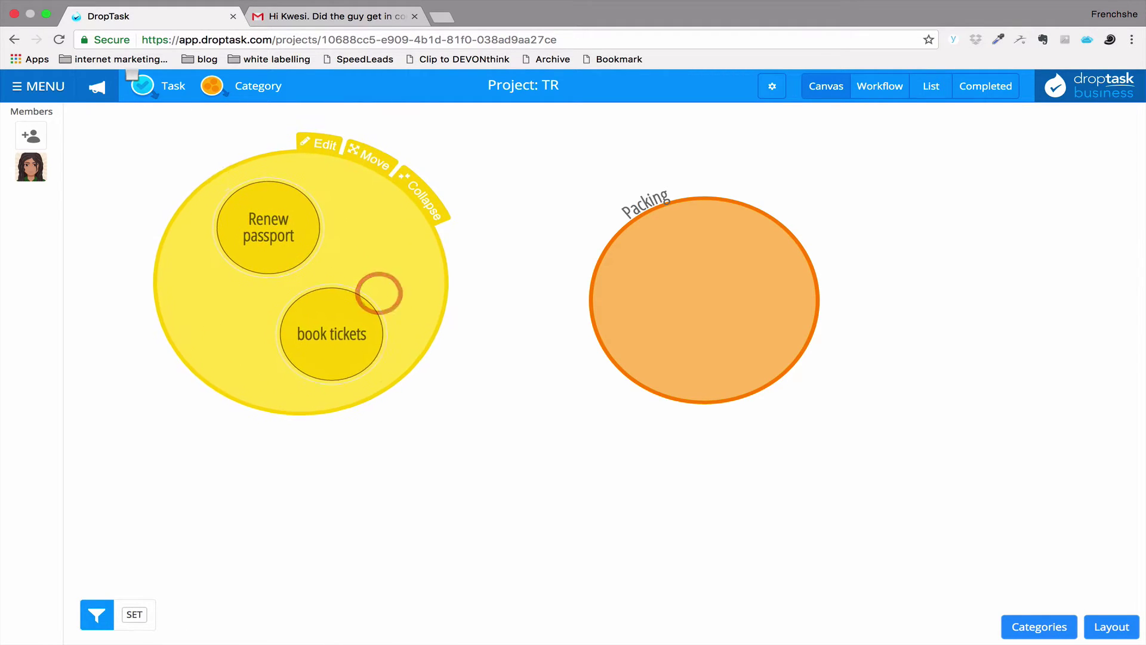
drag(143, 86, 219, 295)
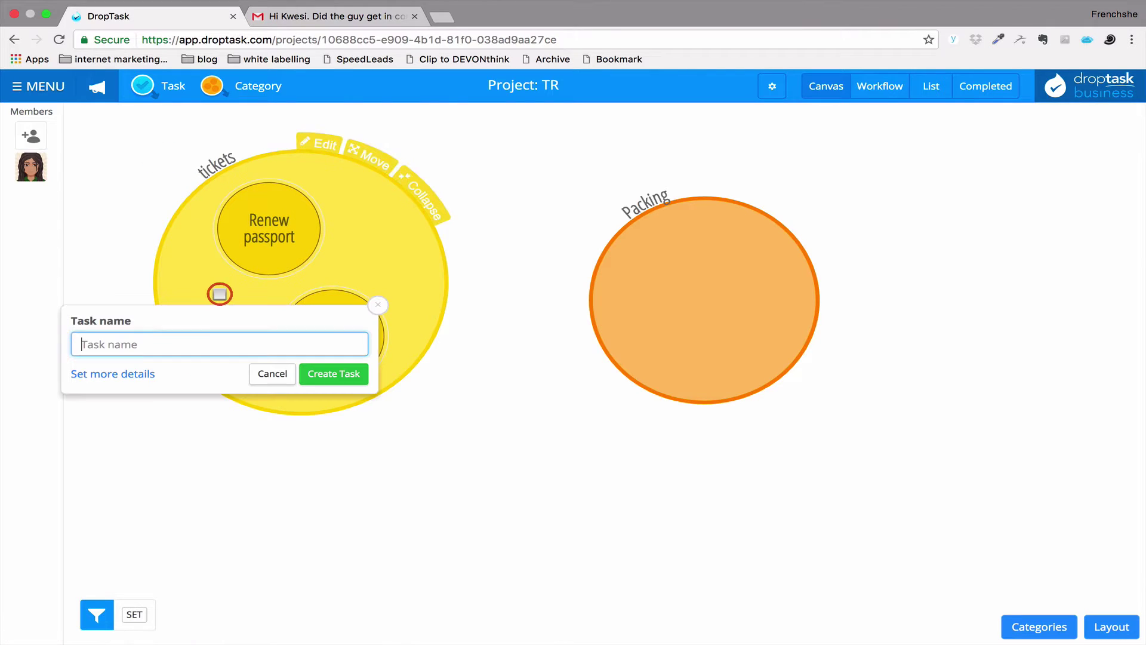
text(Call a)
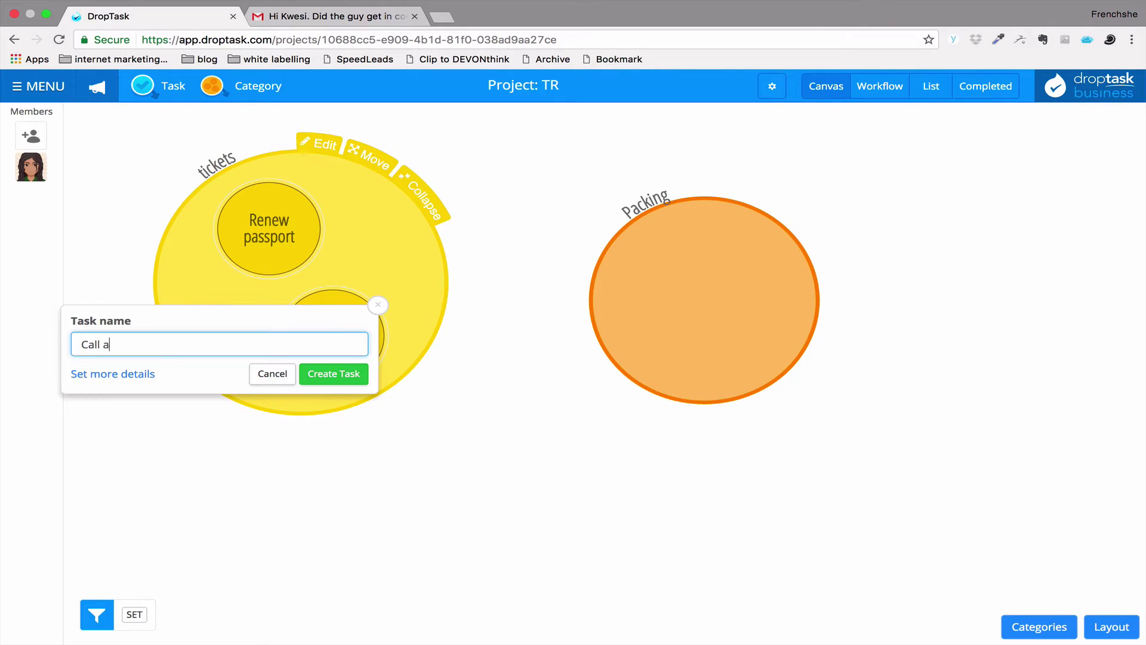
text(gem)
key(BackSpace)
key(BackSpace)
text(ency)
click(337, 372)
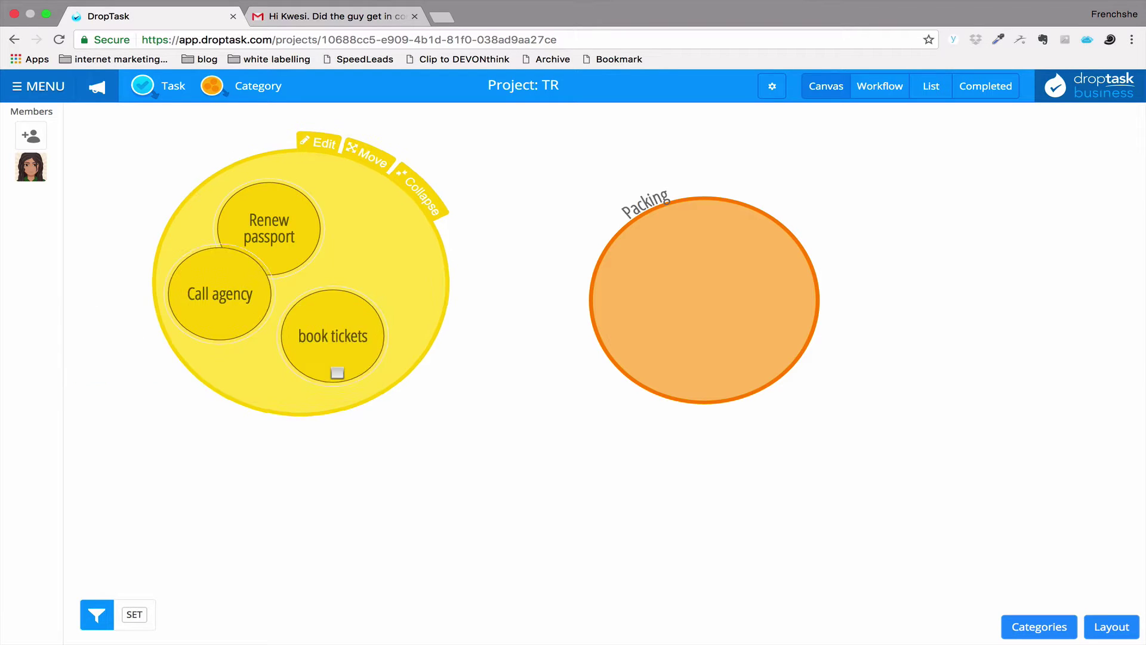
Step: Mark Call agency as High importance with an urgency level, trying efforts before settling on Small
click(223, 308)
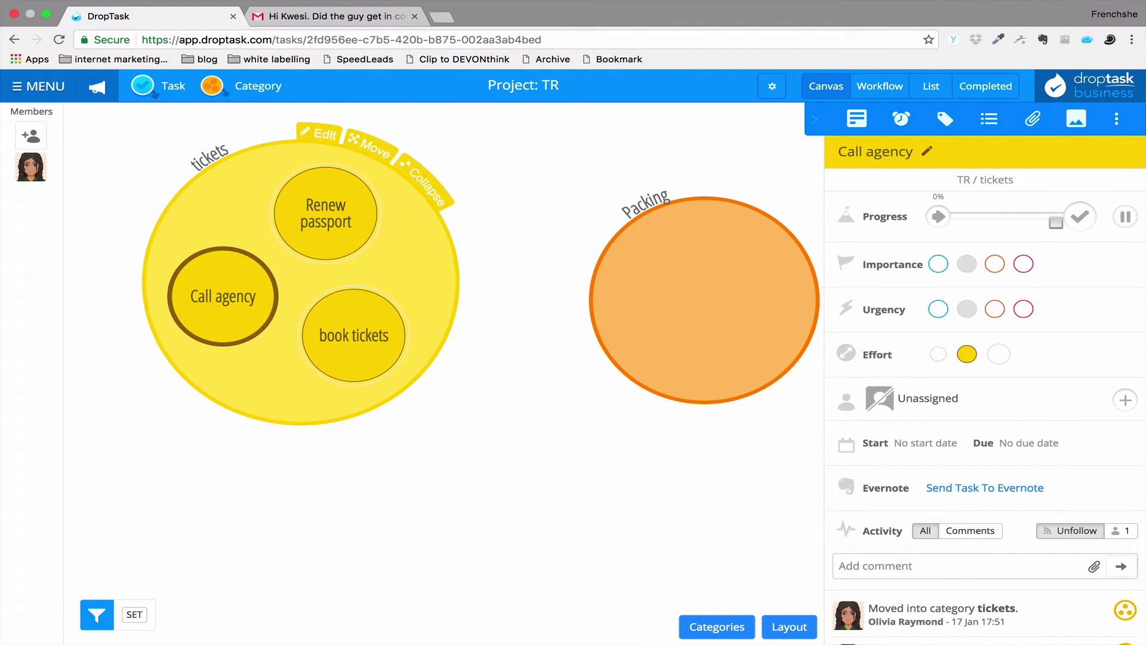
click(995, 264)
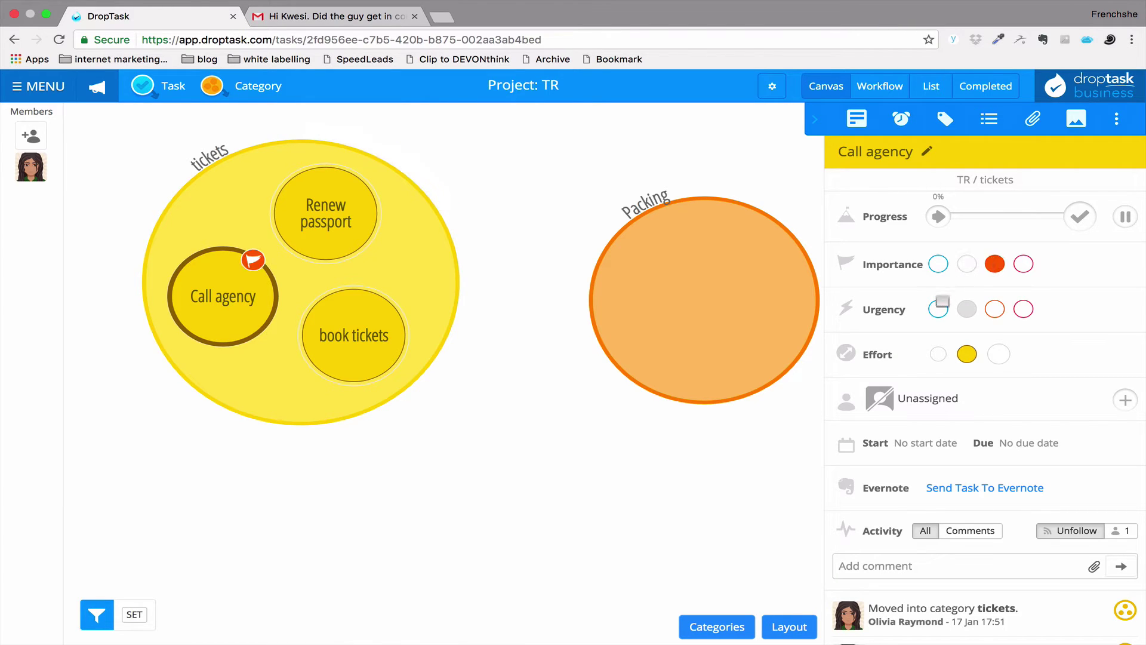
click(937, 310)
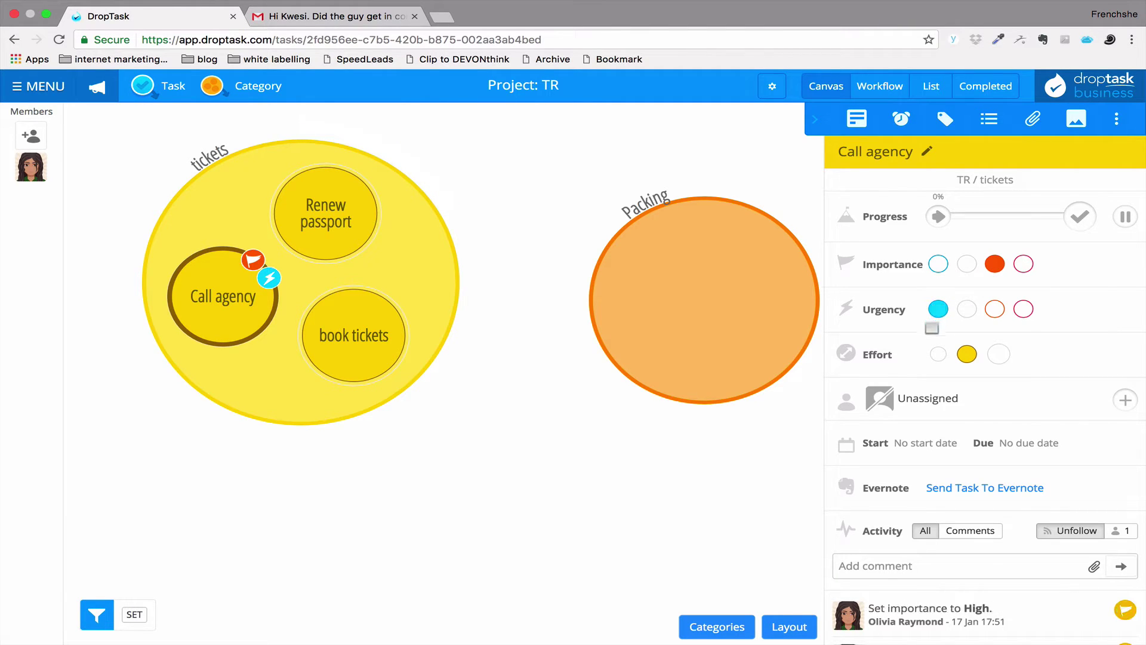
click(938, 354)
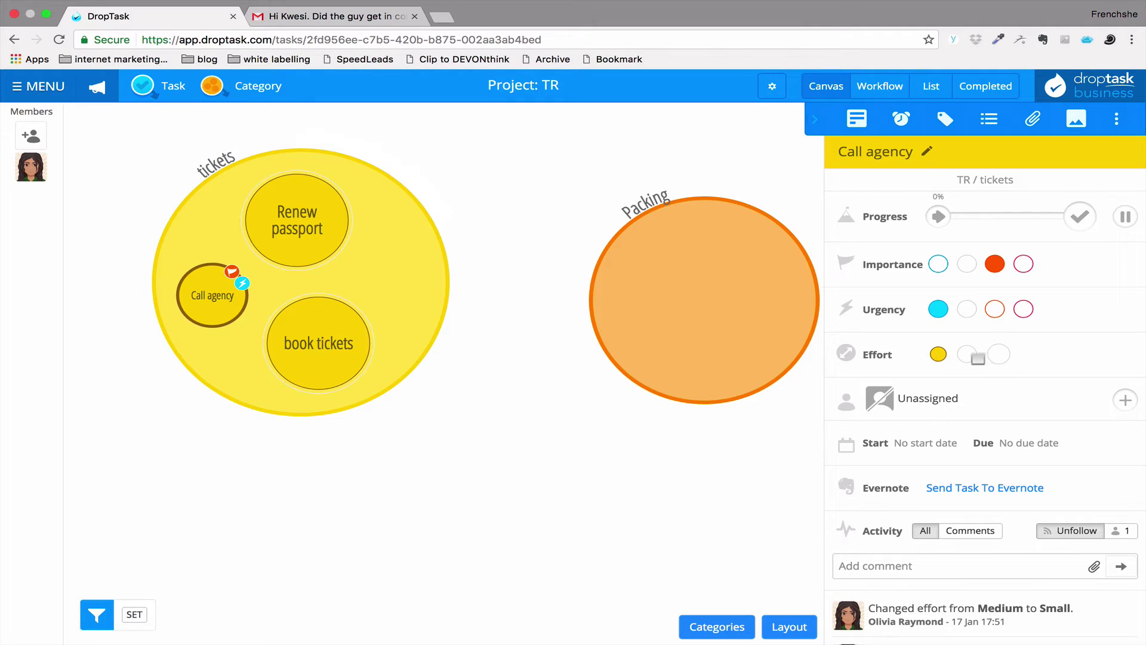
click(968, 354)
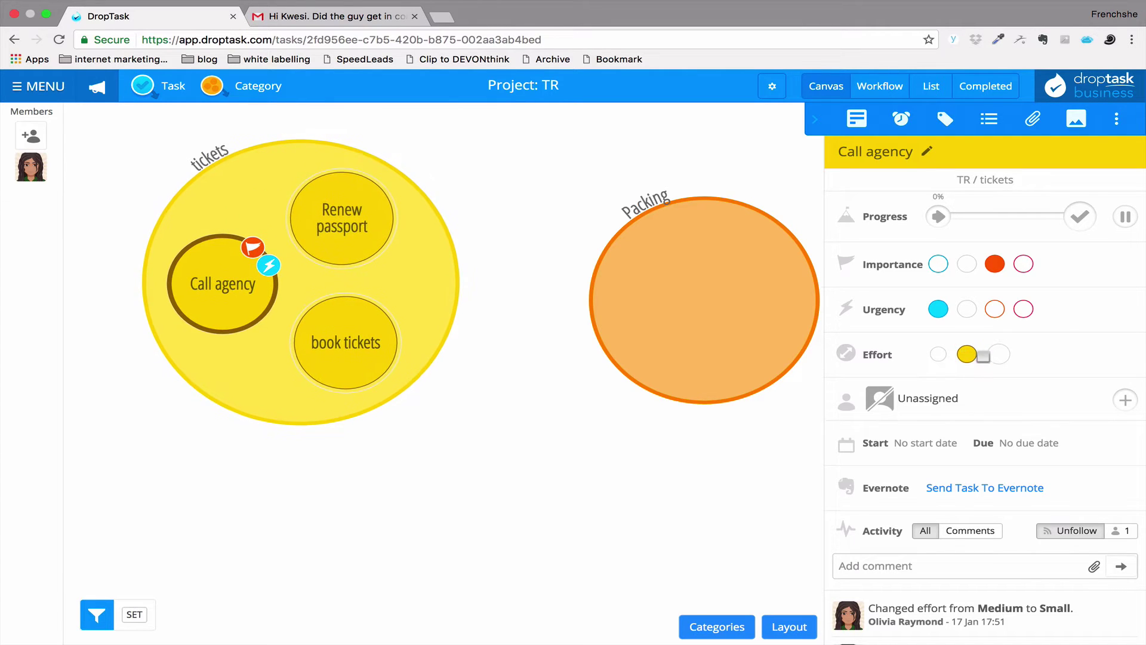
click(999, 354)
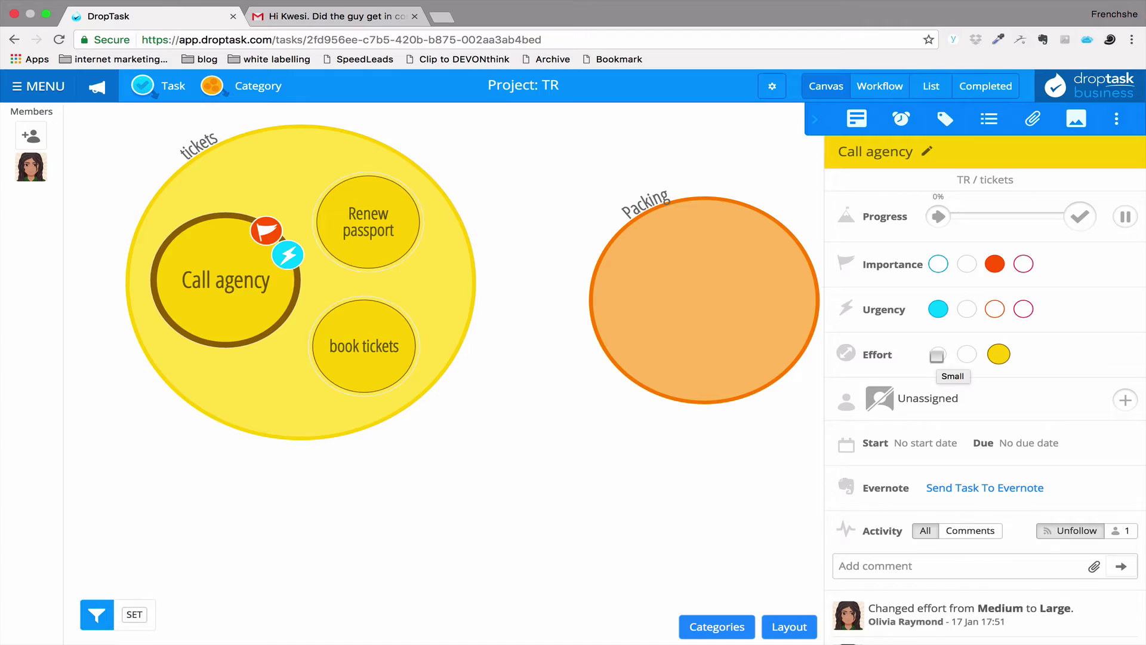
click(937, 354)
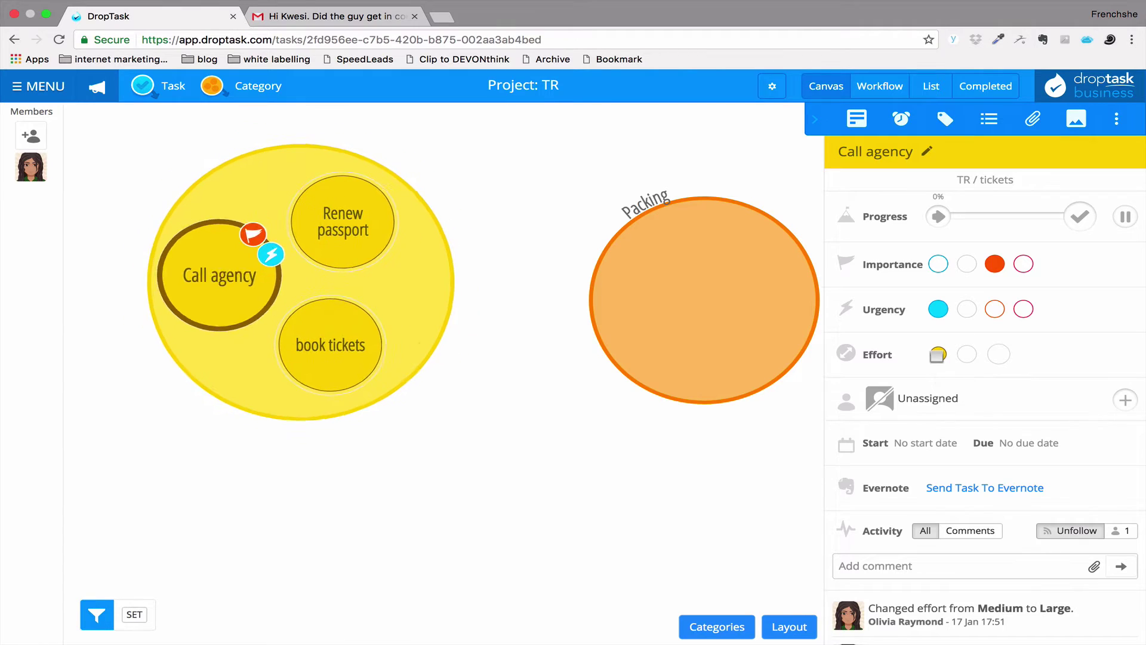
Step: Assign Call agency to yourself and schedule it from 20 Jan start to 22 Jan due
click(1127, 400)
click(952, 455)
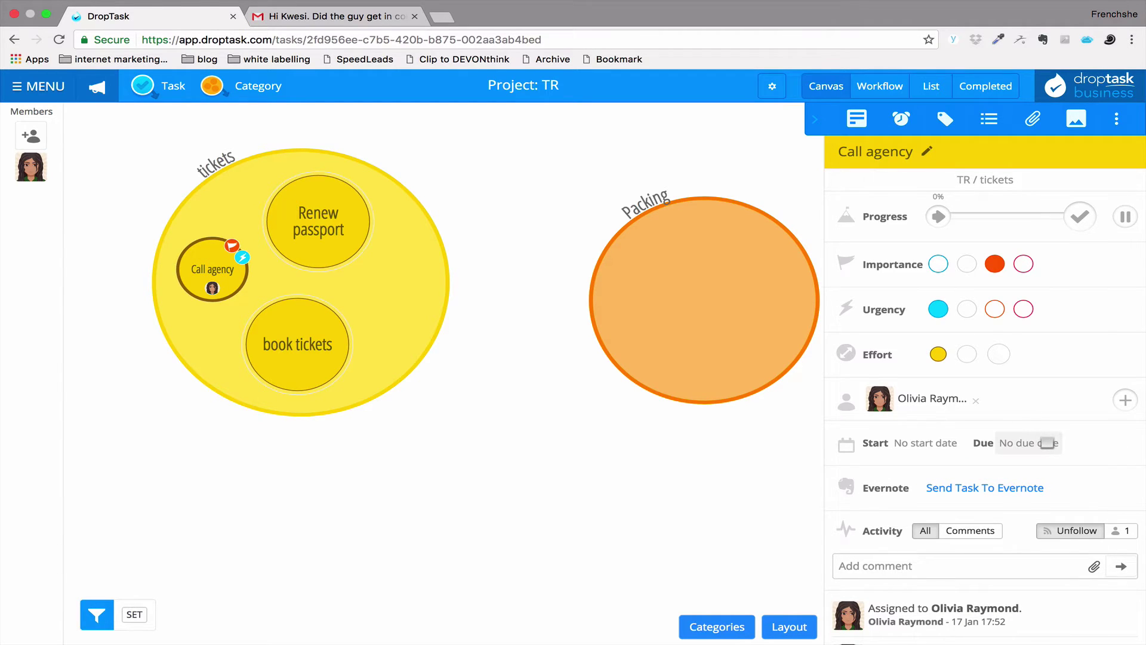
click(1046, 443)
click(1128, 351)
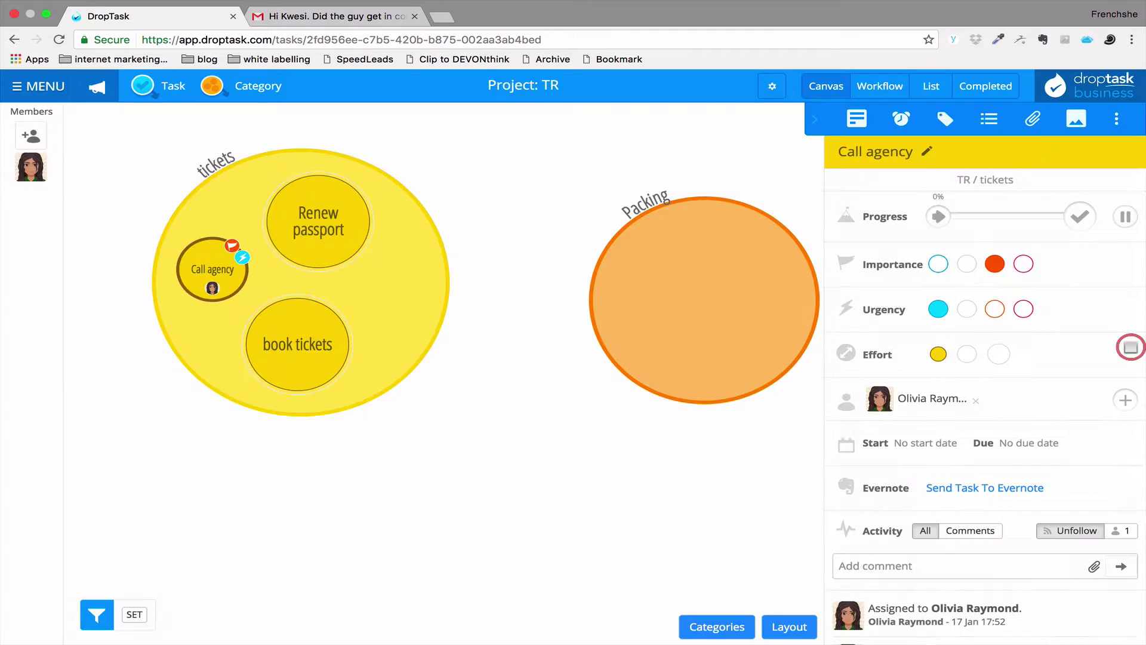
click(1023, 442)
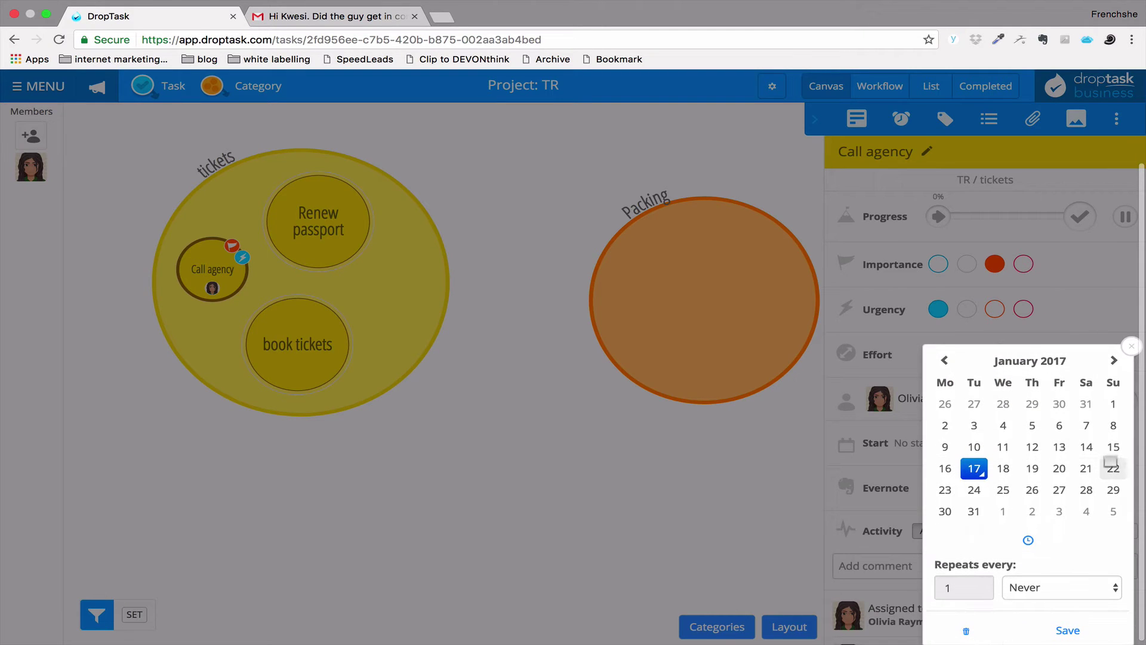
click(1114, 468)
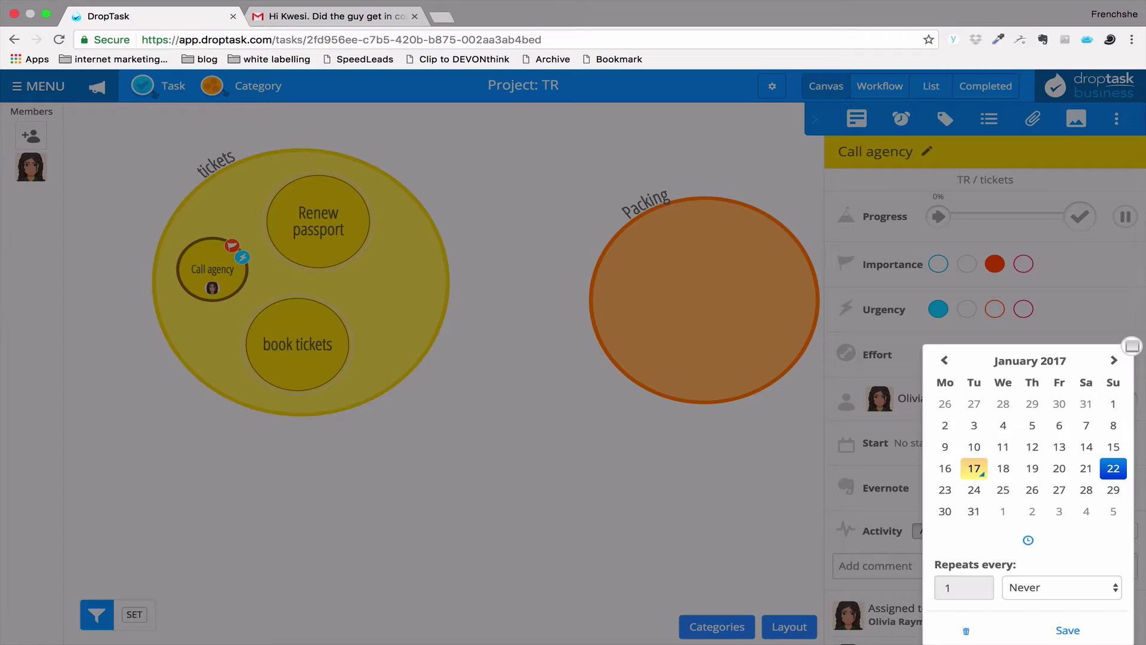
click(1063, 632)
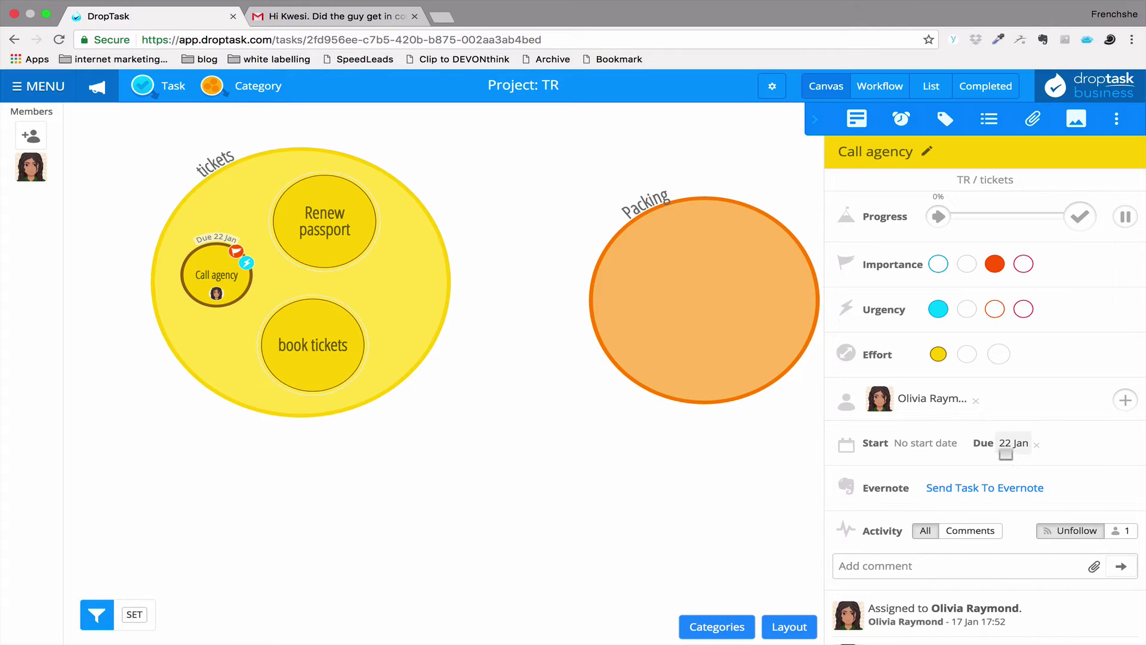
click(926, 444)
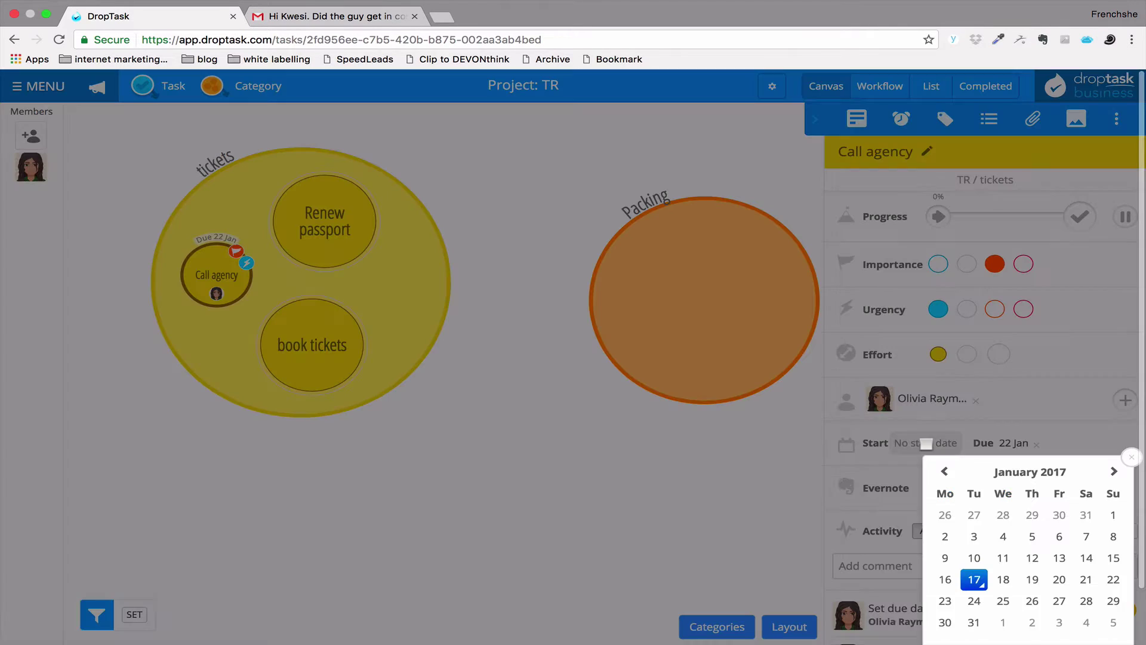
click(1059, 523)
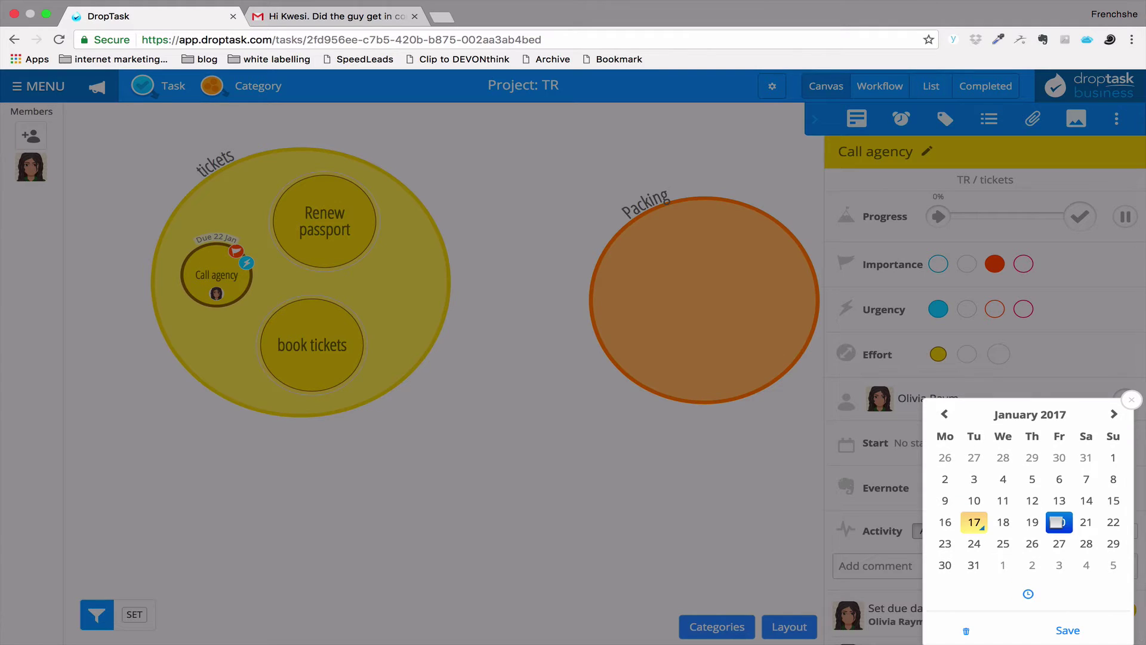
click(1062, 632)
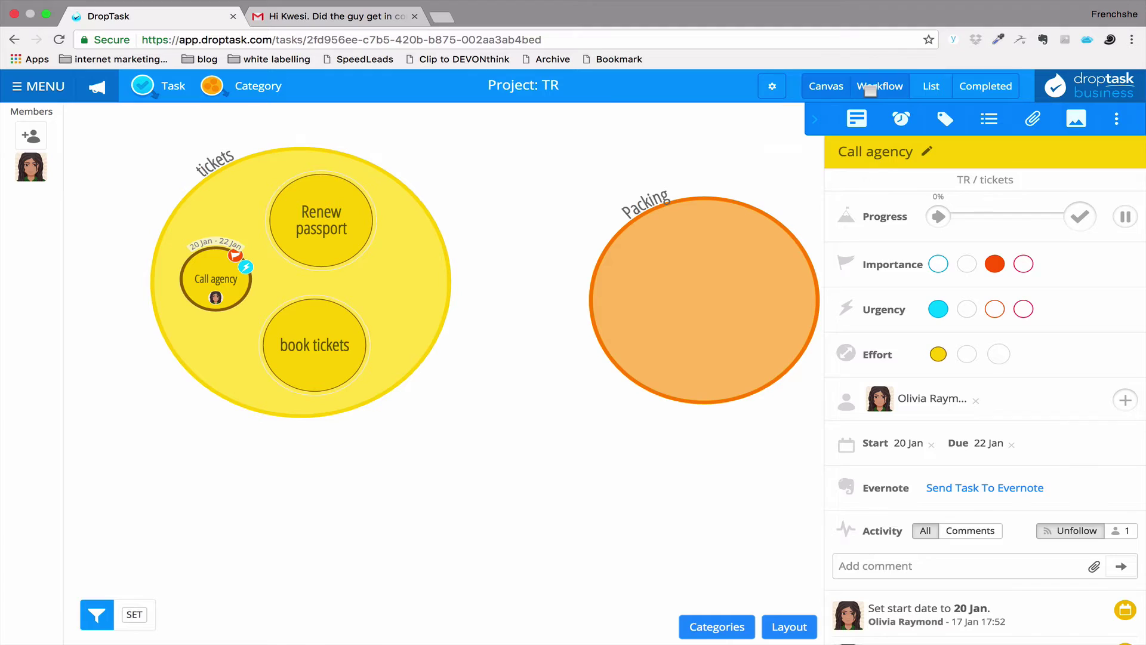
Step: Add the note call for booking tickets to the Call agency task
click(857, 119)
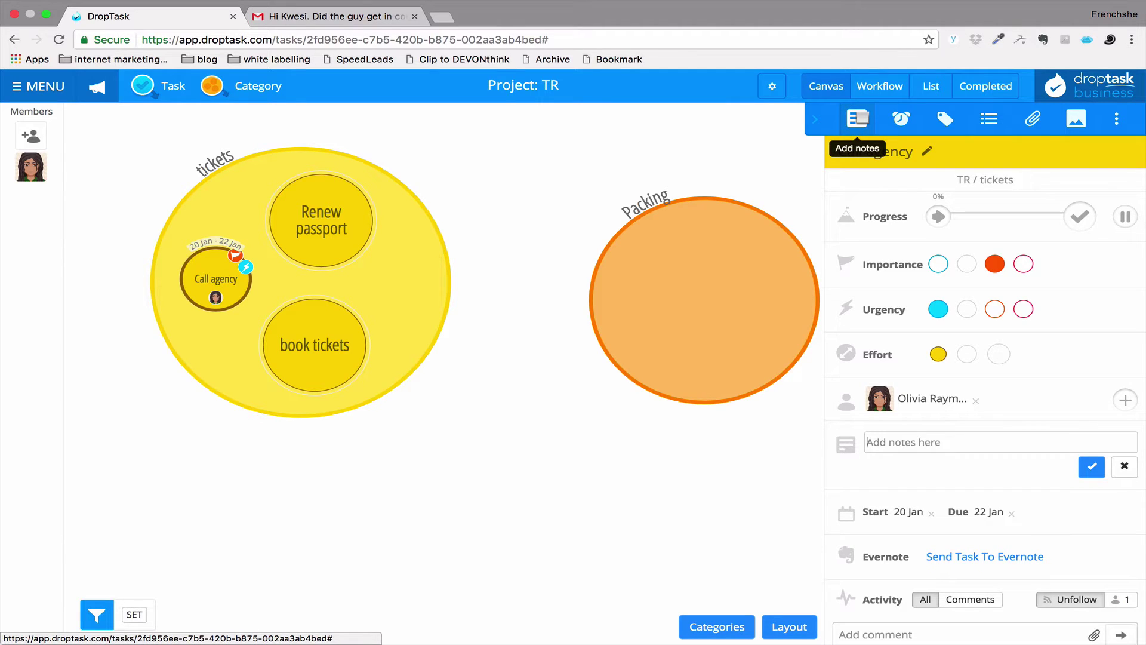
text(call)
text( for)
text( booking tickets)
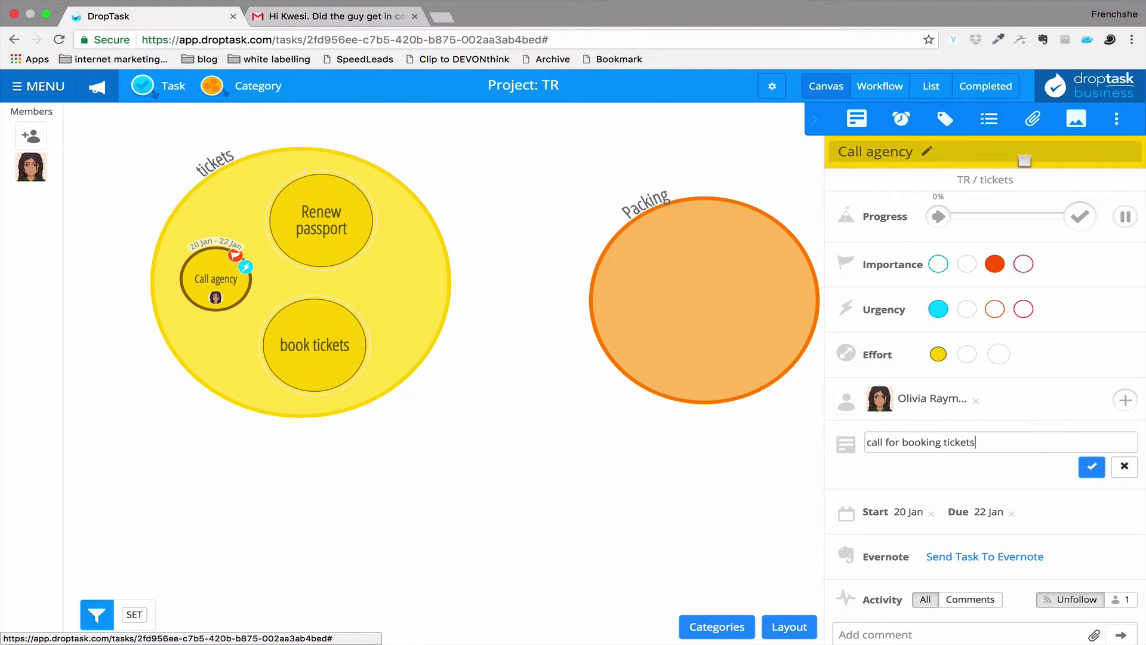
click(1091, 466)
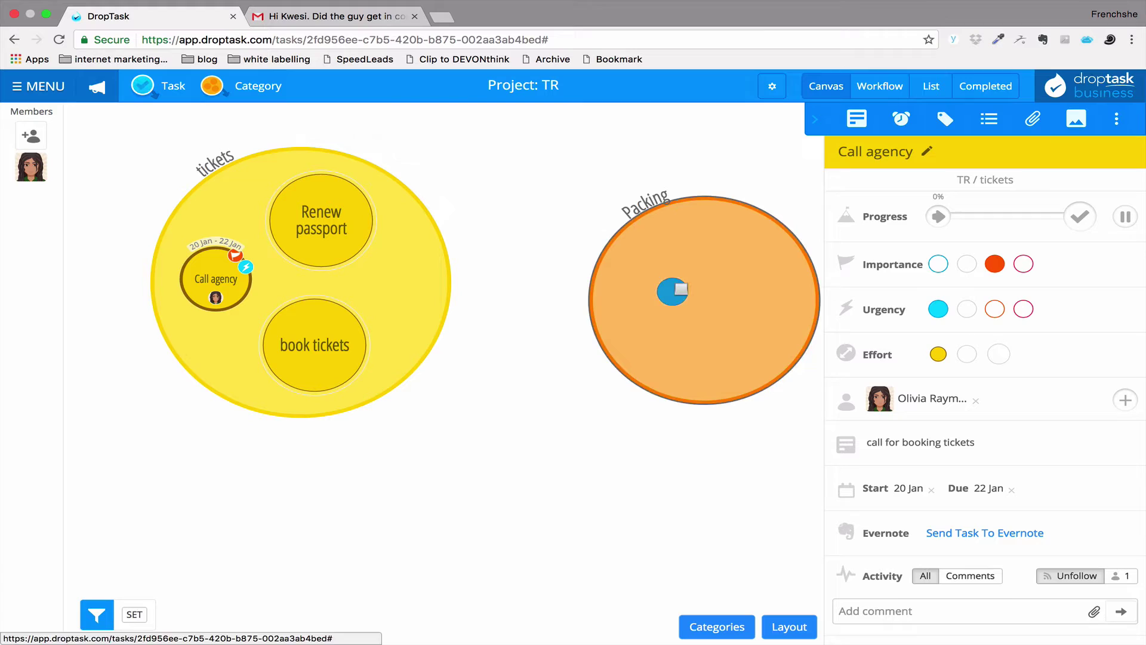
Step: Create the tasks Olivia and Kwesi inside the Packing circle
drag(141, 87, 682, 290)
text(Ol)
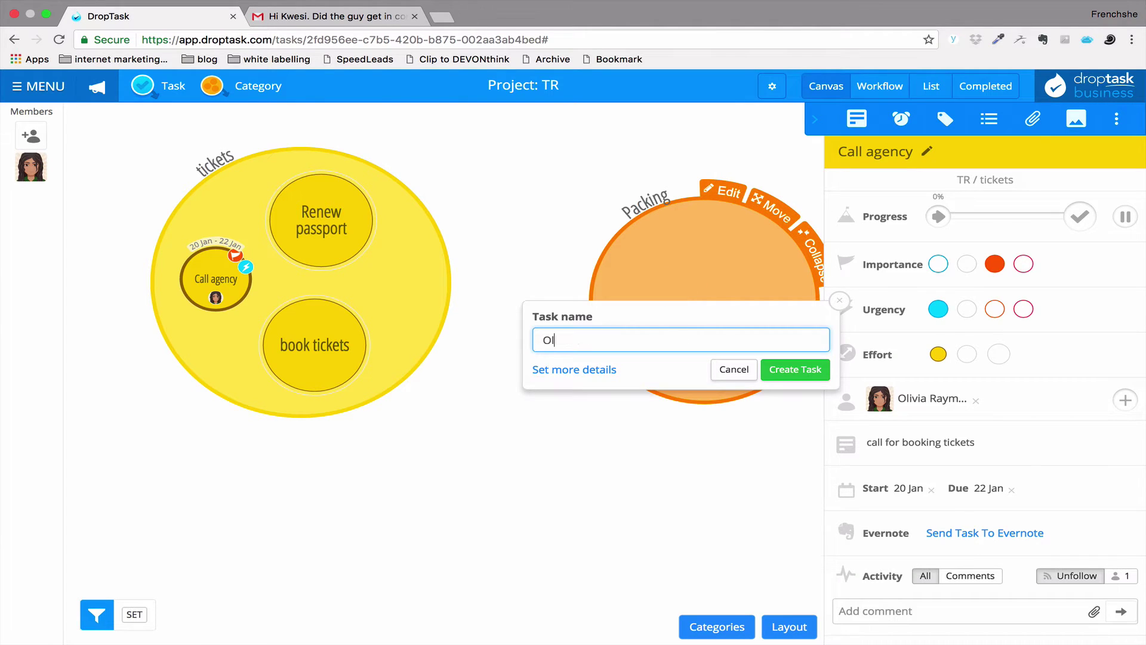
text(vii)
text(a)
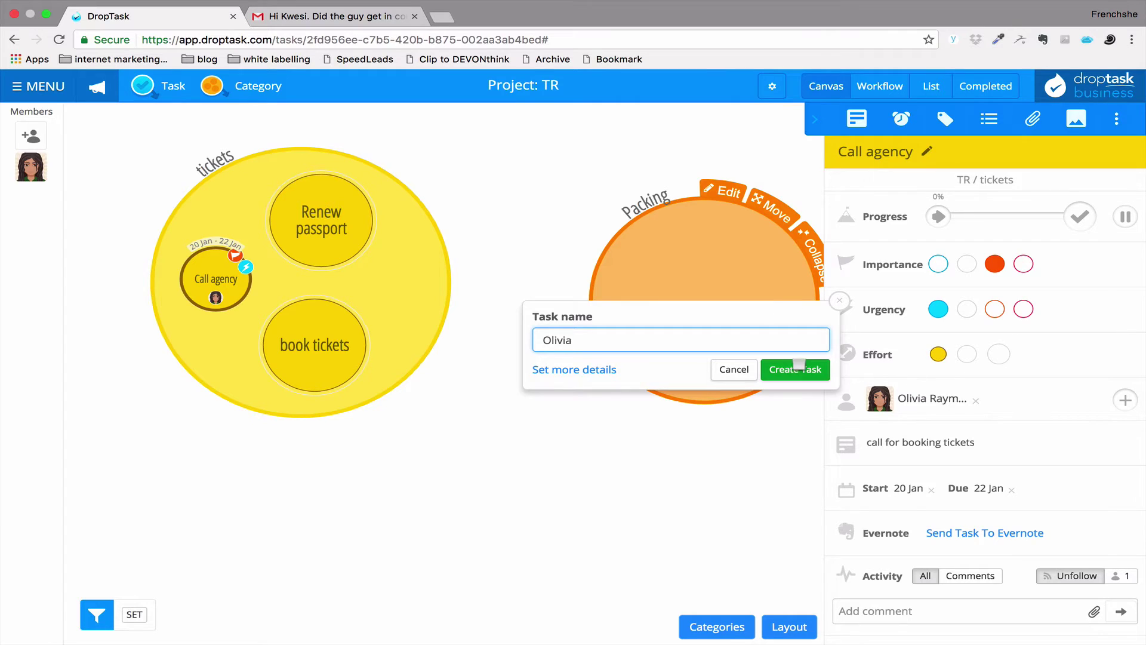
click(800, 369)
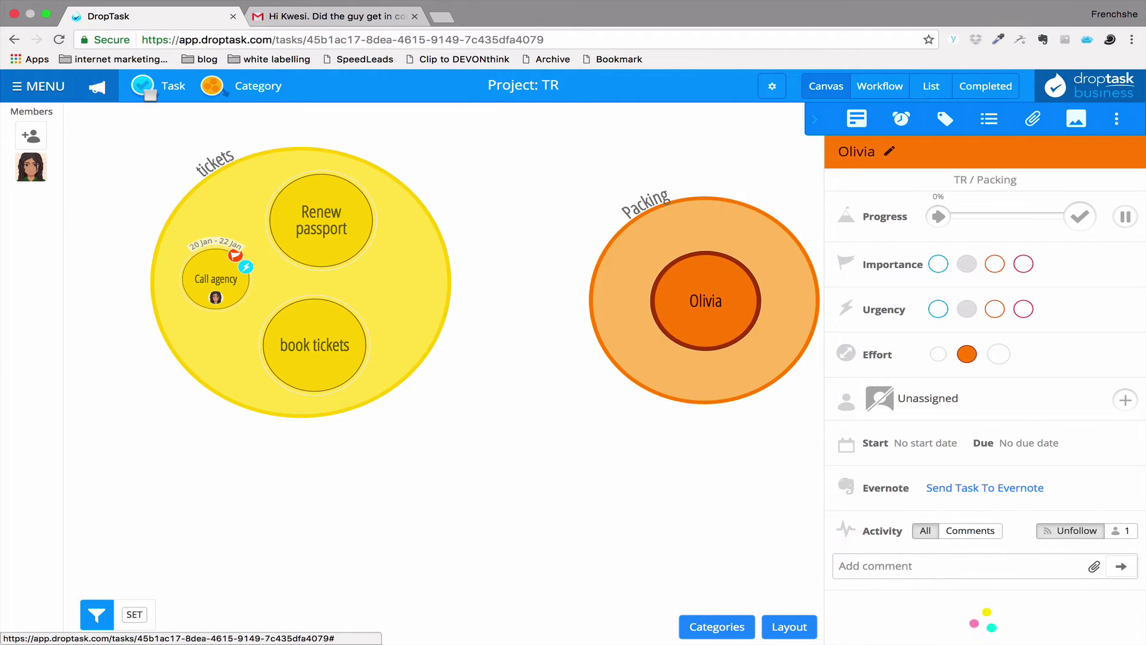
drag(144, 89, 636, 283)
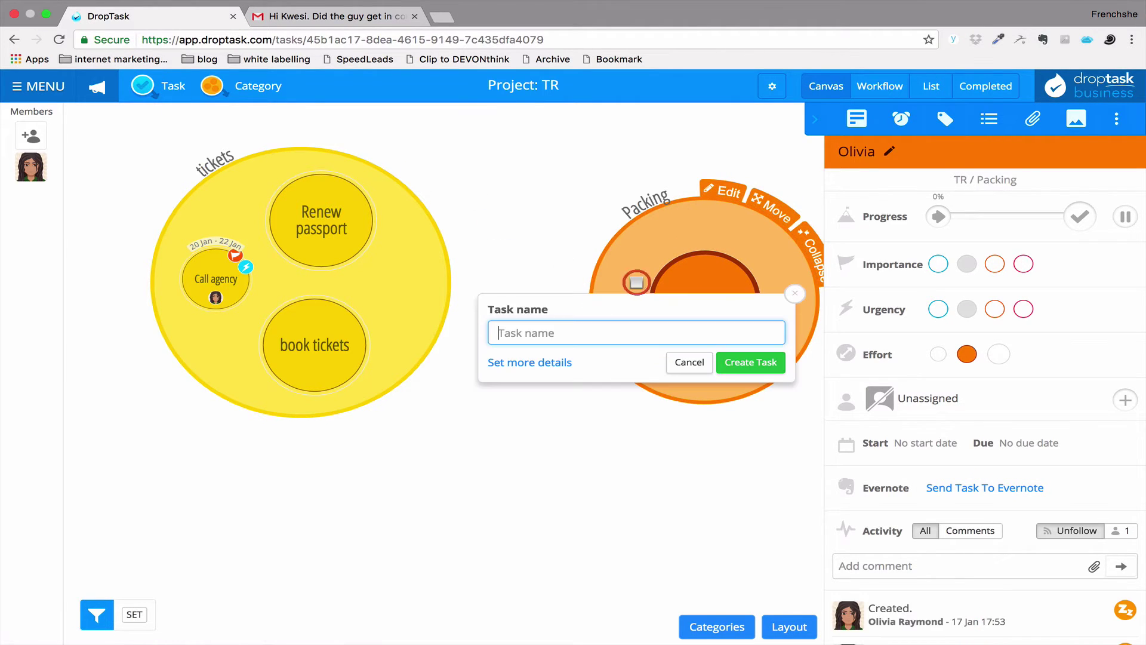
text(Kwesi)
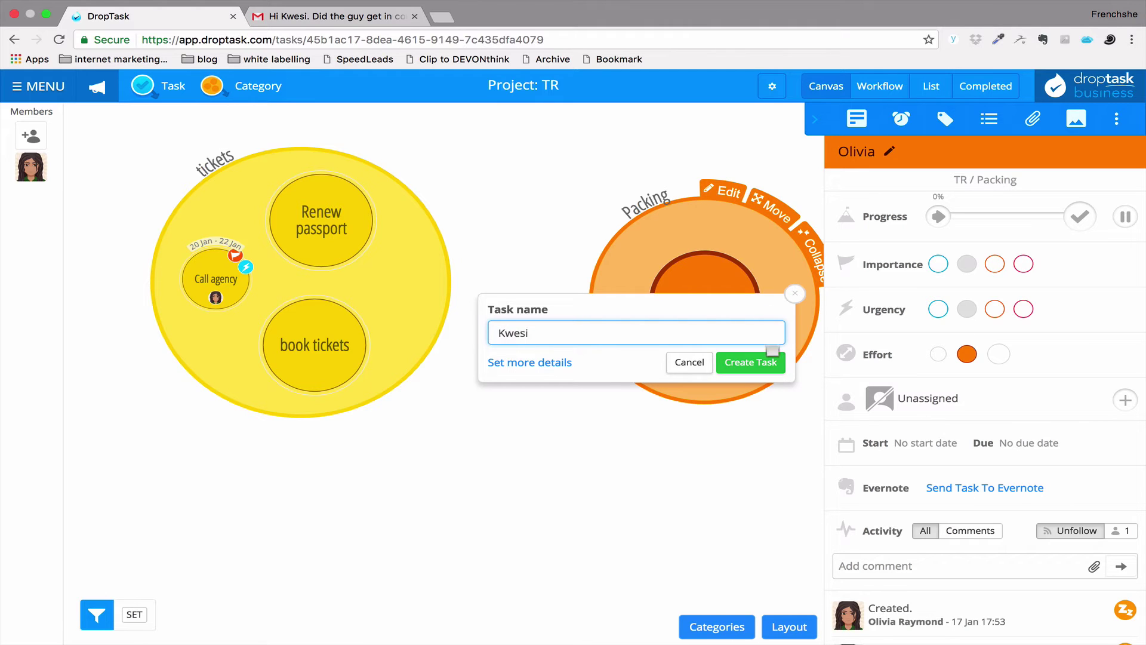
click(753, 362)
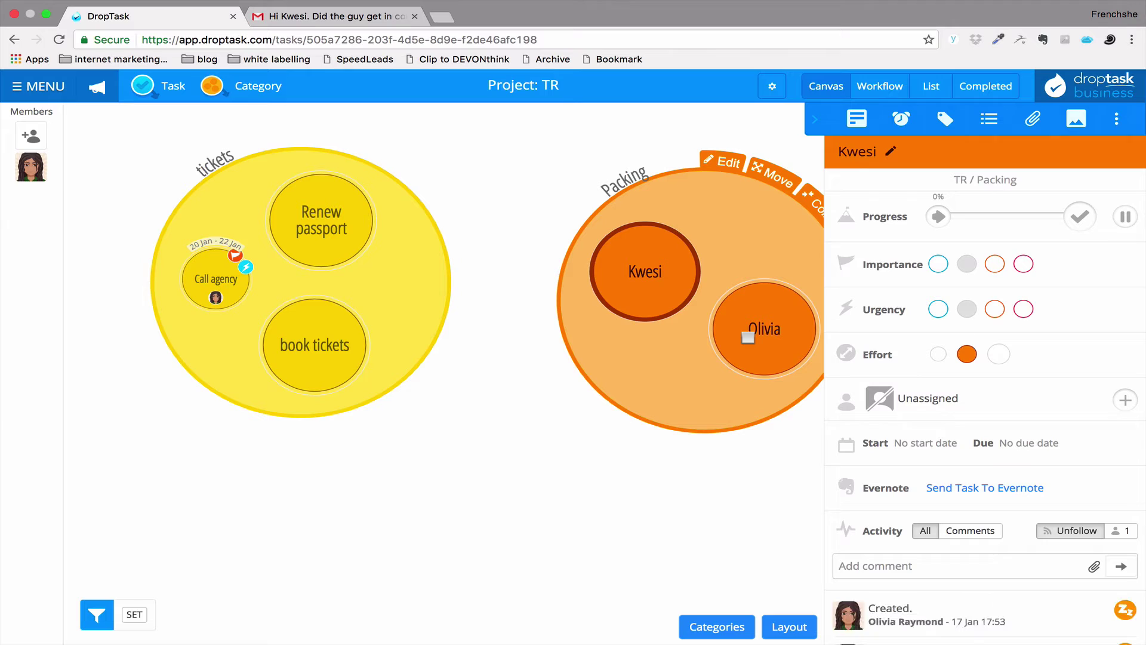
Step: Add a checklist with the items toiletries and camera to the Olivia task
click(748, 337)
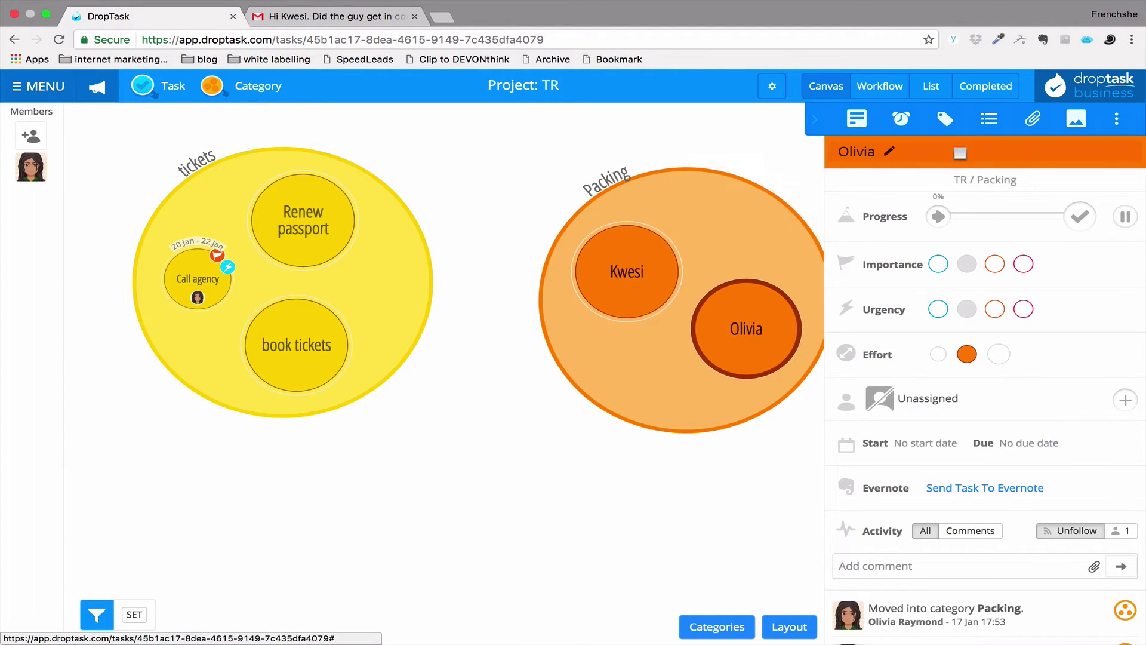
click(989, 119)
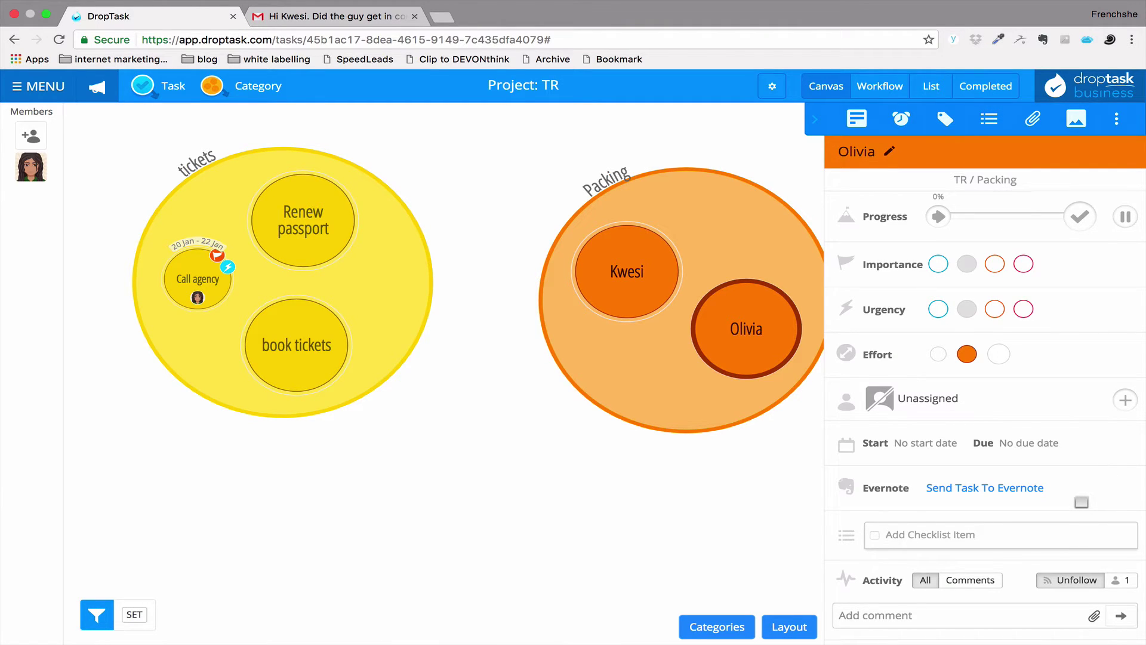
text(toiletries)
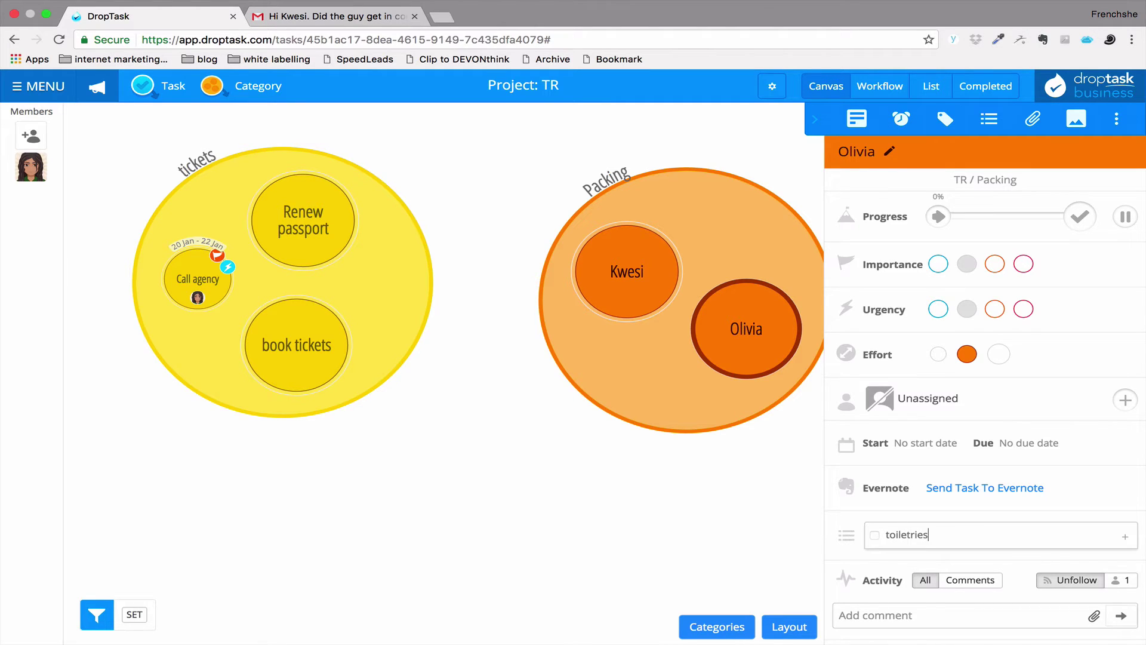
key(Return)
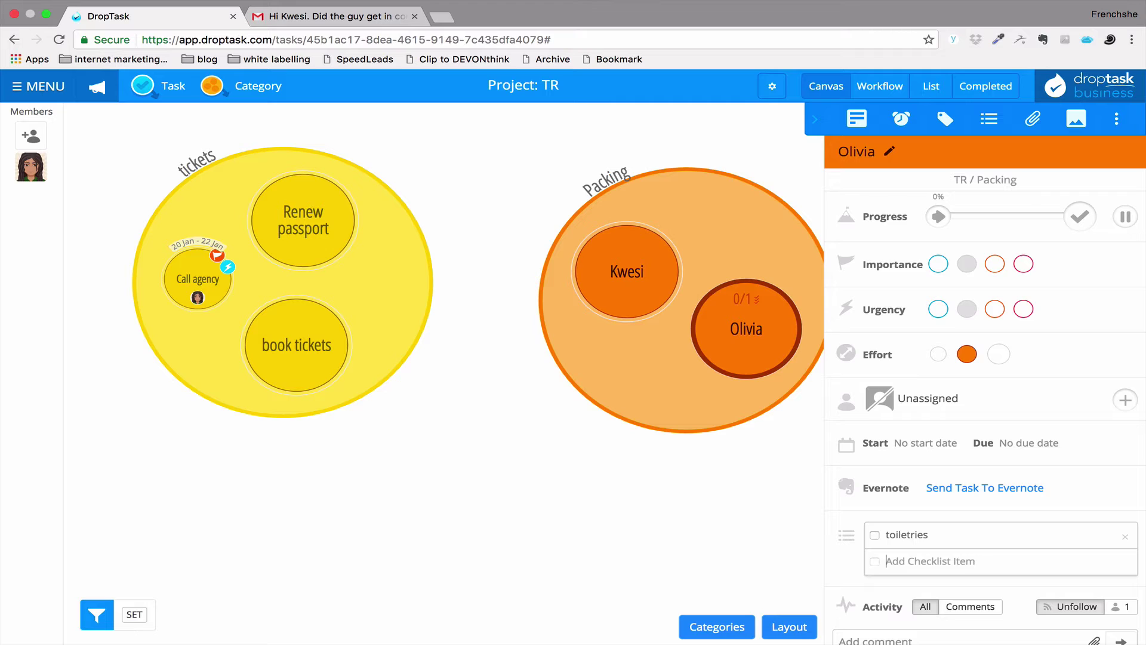
text(camera)
key(Return)
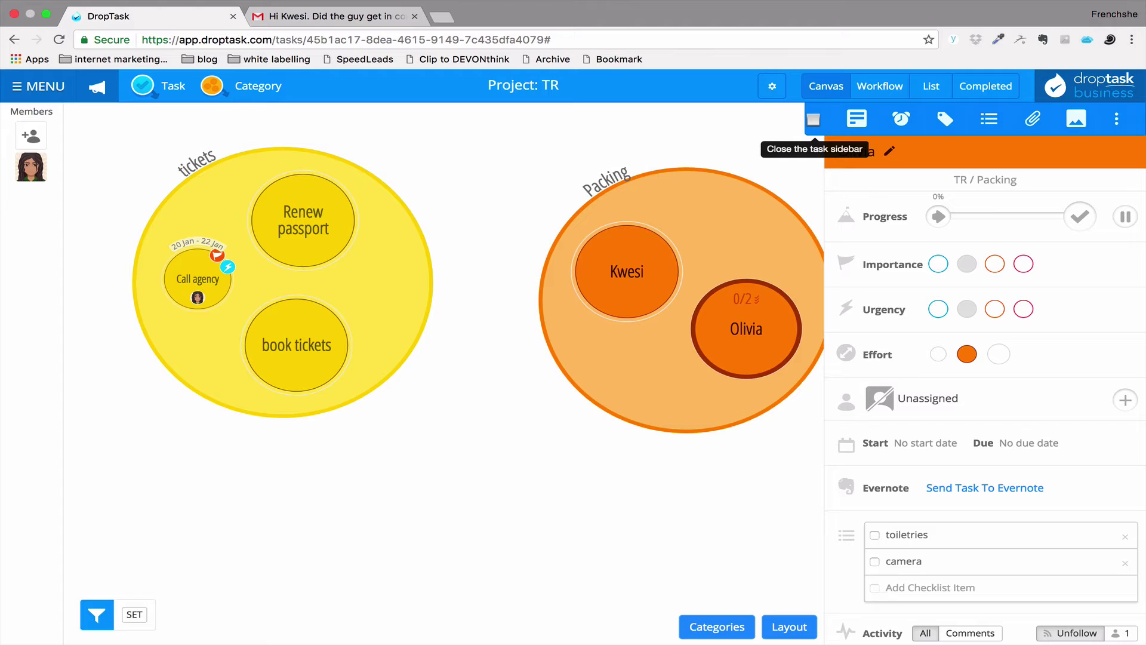
Step: Close the task sidebar and switch from TR to the Spirituality project via the menu
click(813, 119)
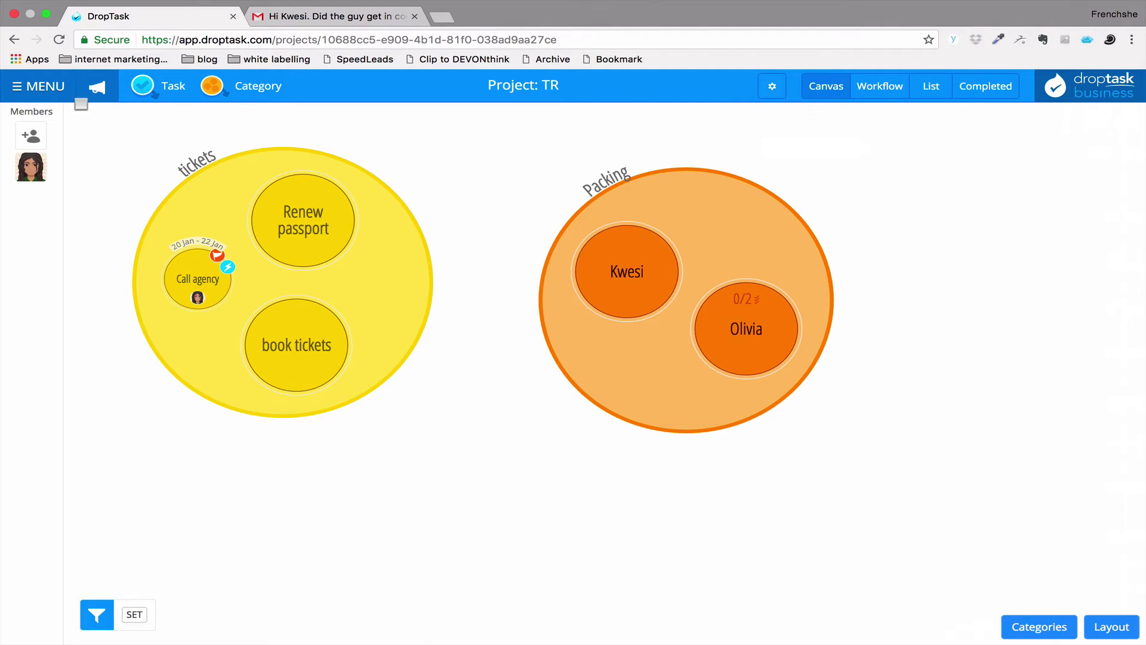
click(37, 84)
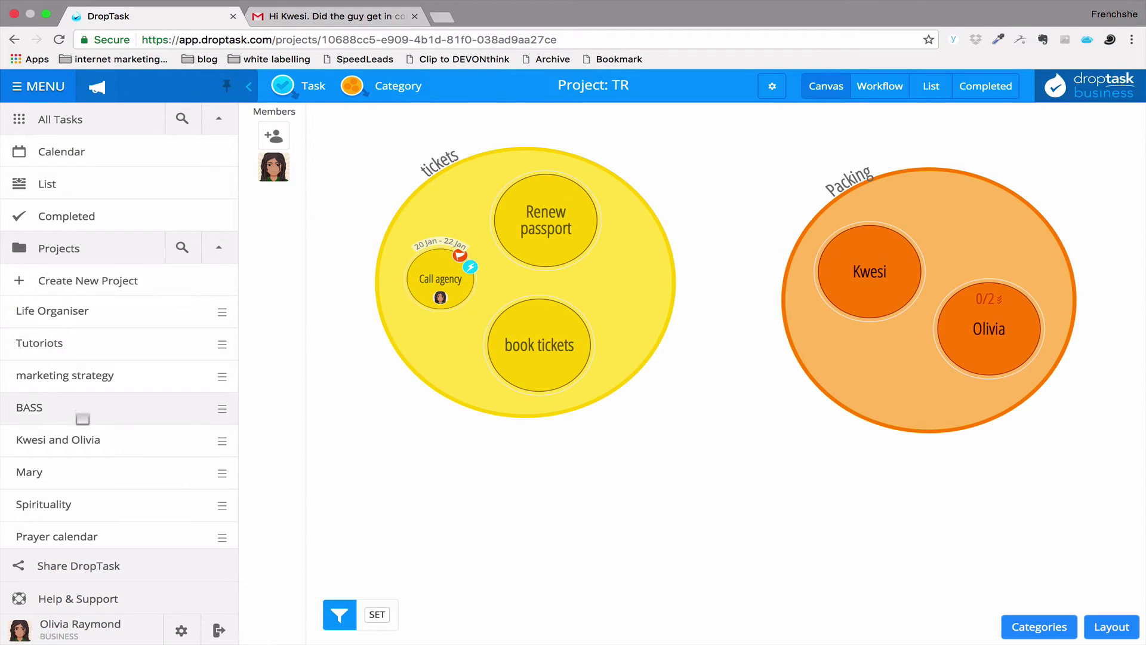
scroll(84, 468, down, 3)
scroll(84, 468, down, 3)
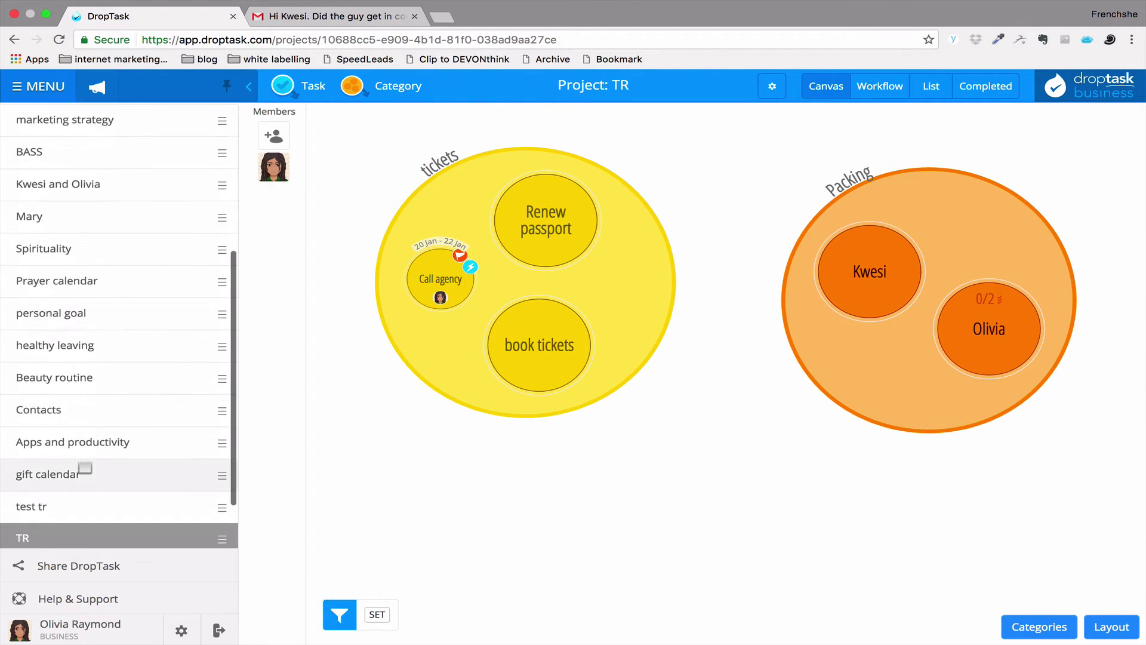
scroll(85, 468, up, 5)
scroll(84, 468, down, 1)
scroll(84, 468, down, 2)
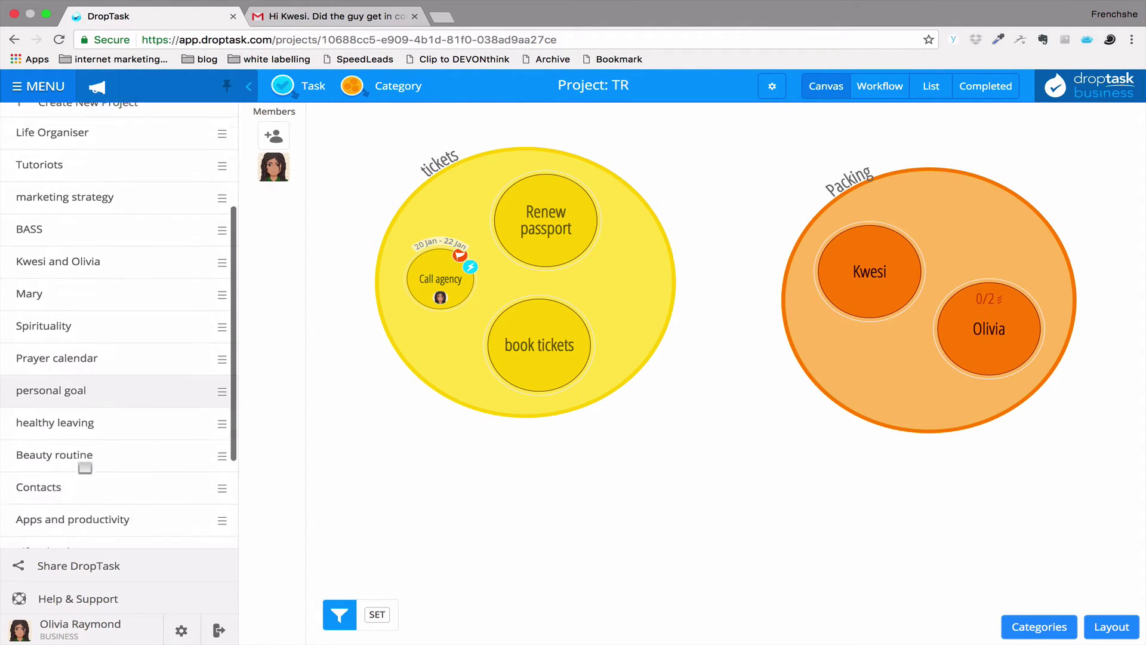
click(71, 304)
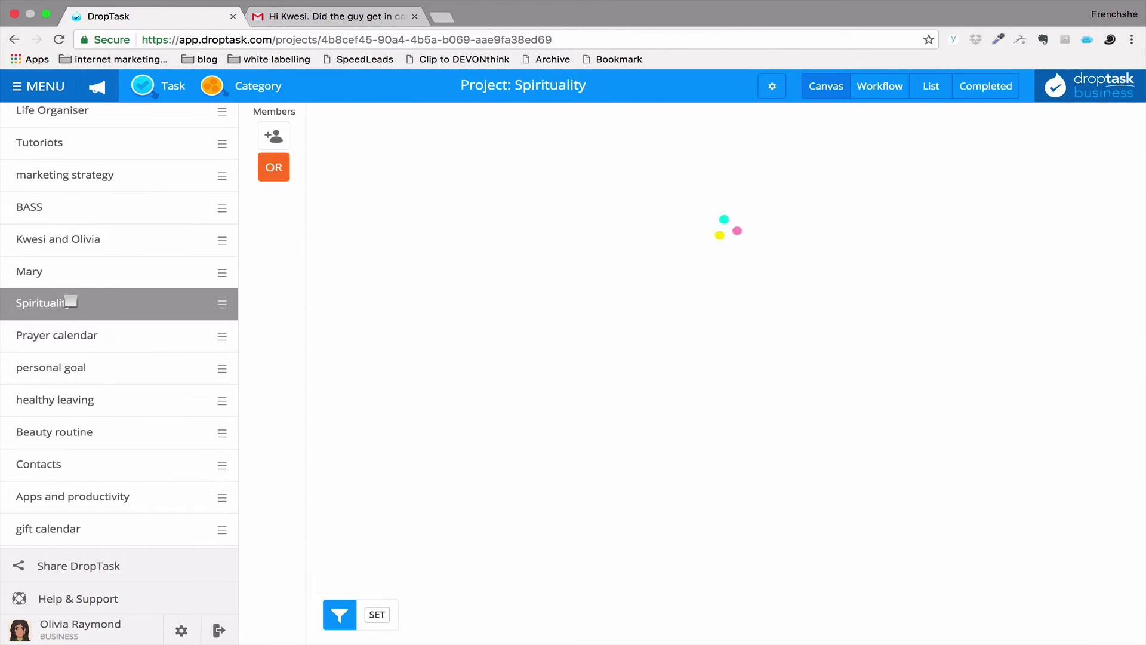
Step: Reveal the Spirituality canvas, nudge a blue task node and select the working on circle
click(15, 99)
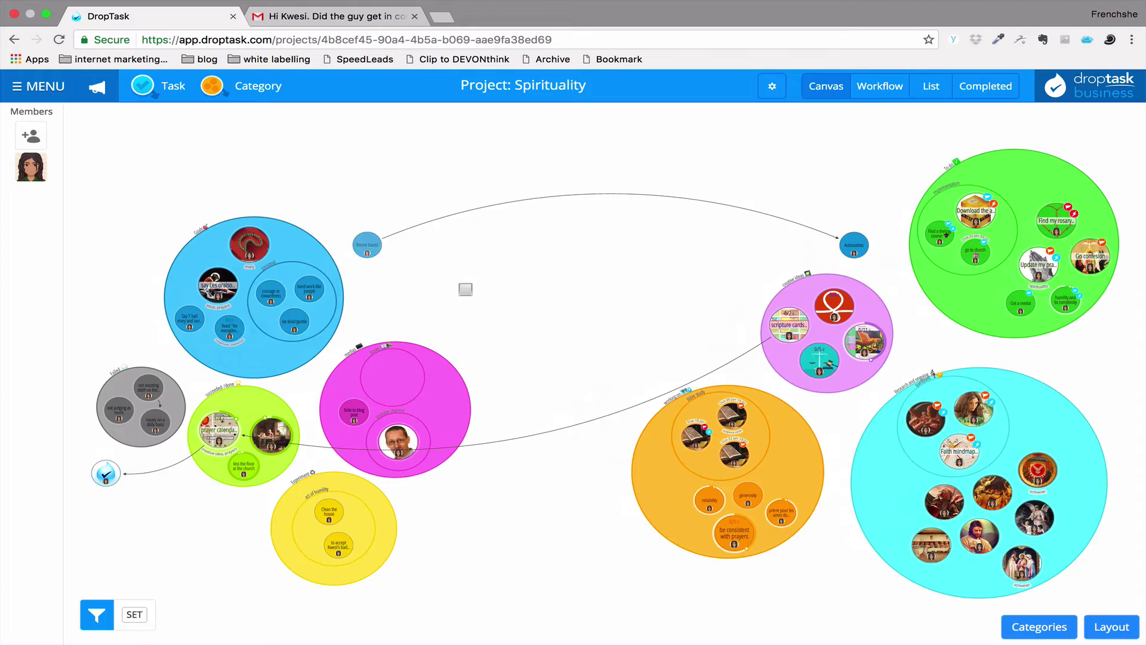
drag(366, 244, 401, 236)
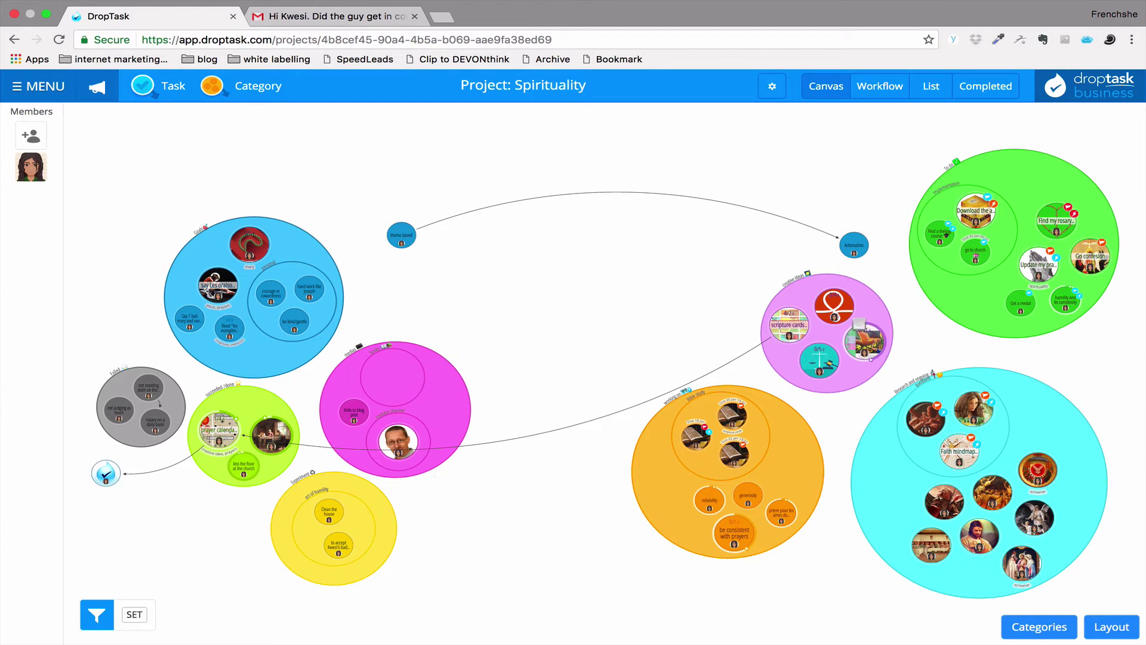
click(819, 316)
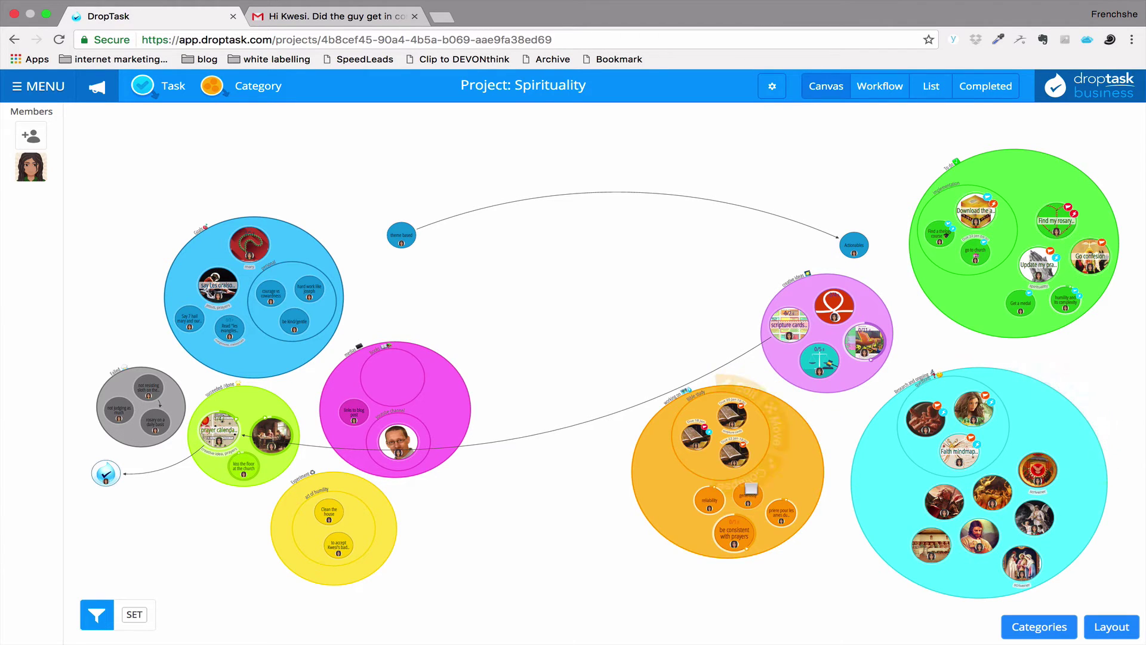
click(712, 499)
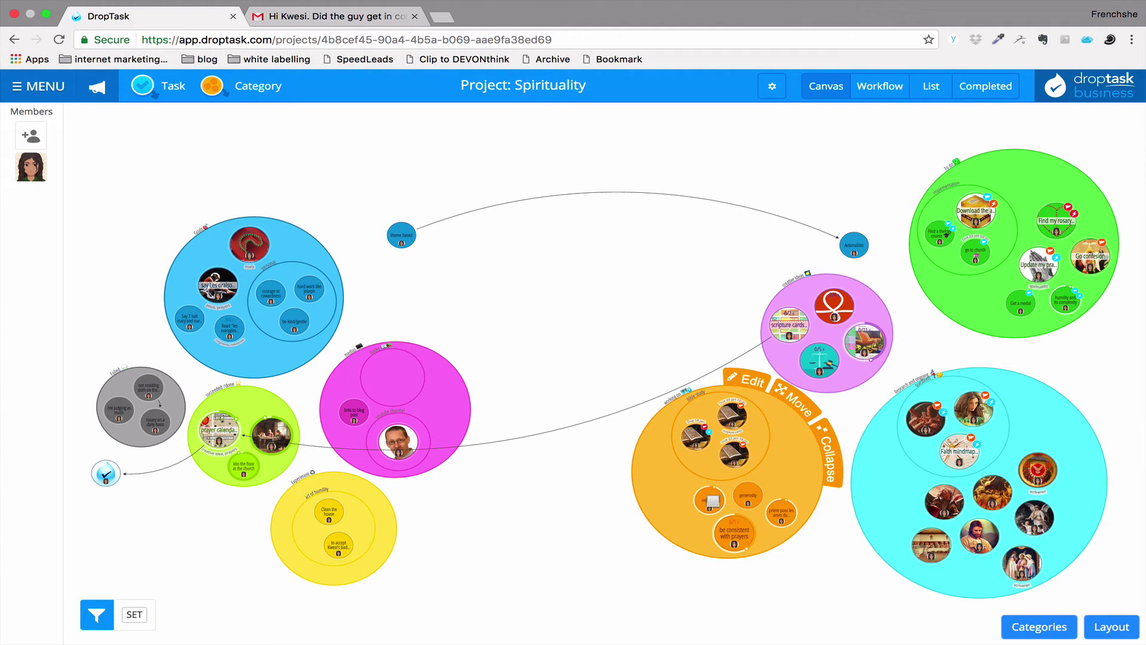
Step: Link reliability to generosity, then to the prière task and on to be consistent with prayers
drag(715, 501, 758, 489)
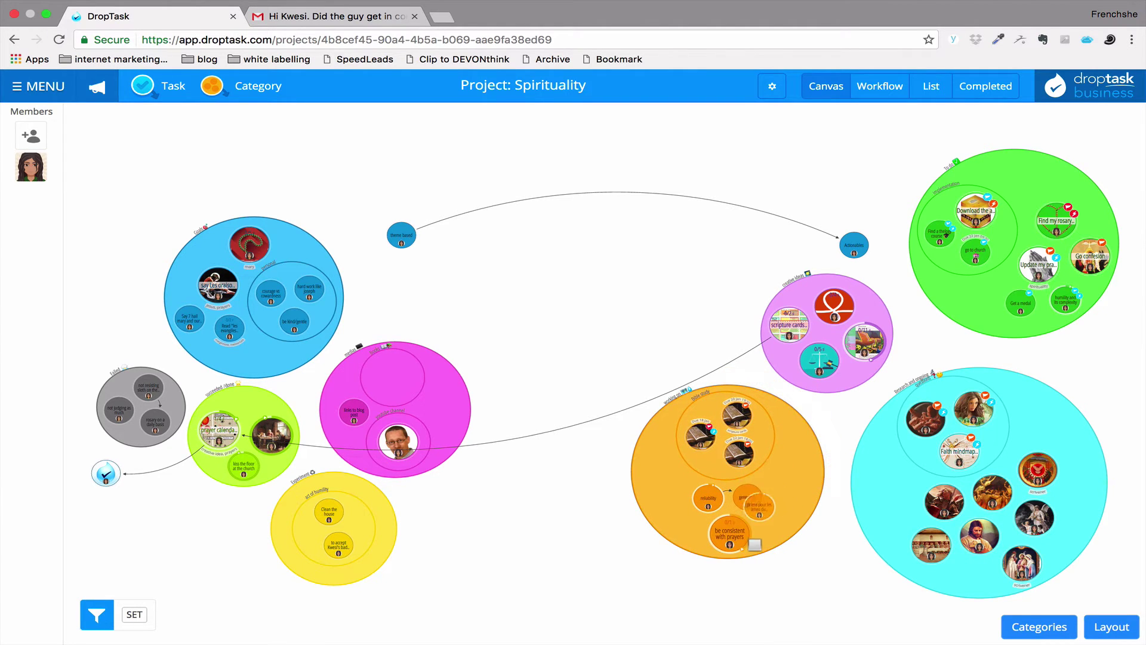
mouse_move(754, 544)
mouse_down()
mouse_move(742, 562)
mouse_move(756, 524)
mouse_up()
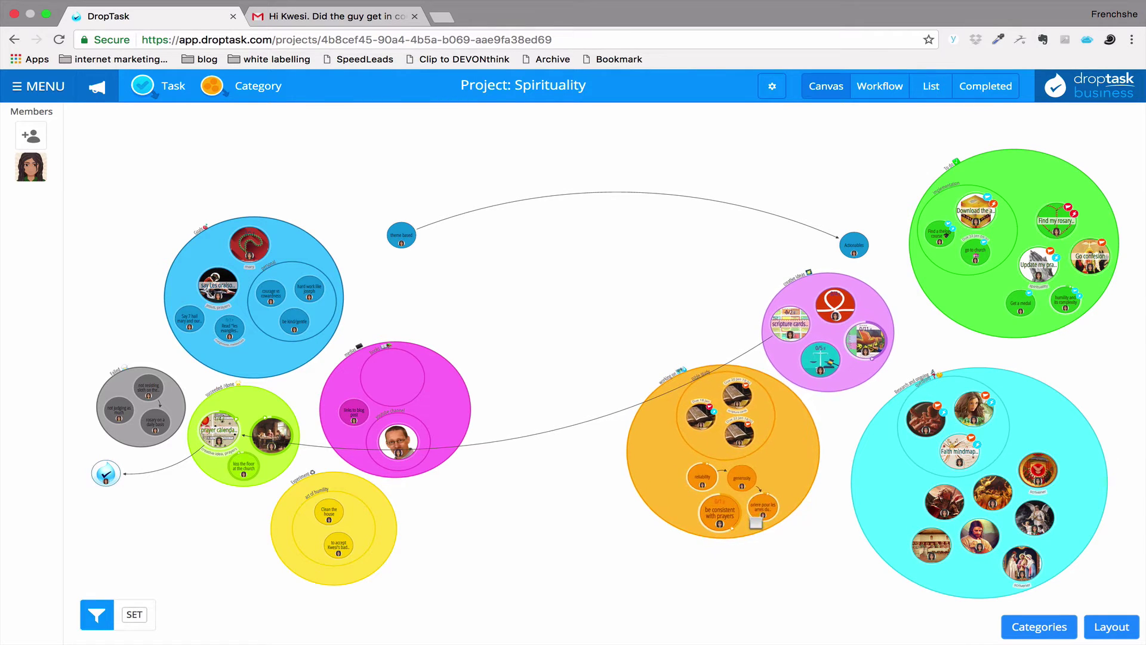
drag(756, 522, 722, 497)
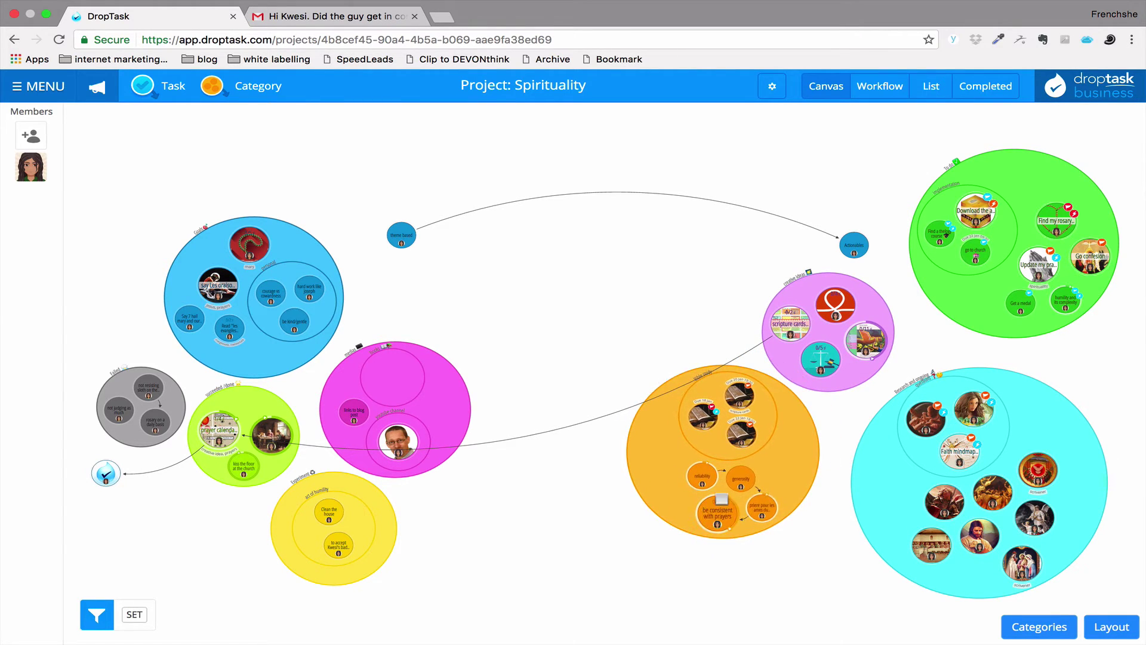
click(1125, 632)
click(795, 482)
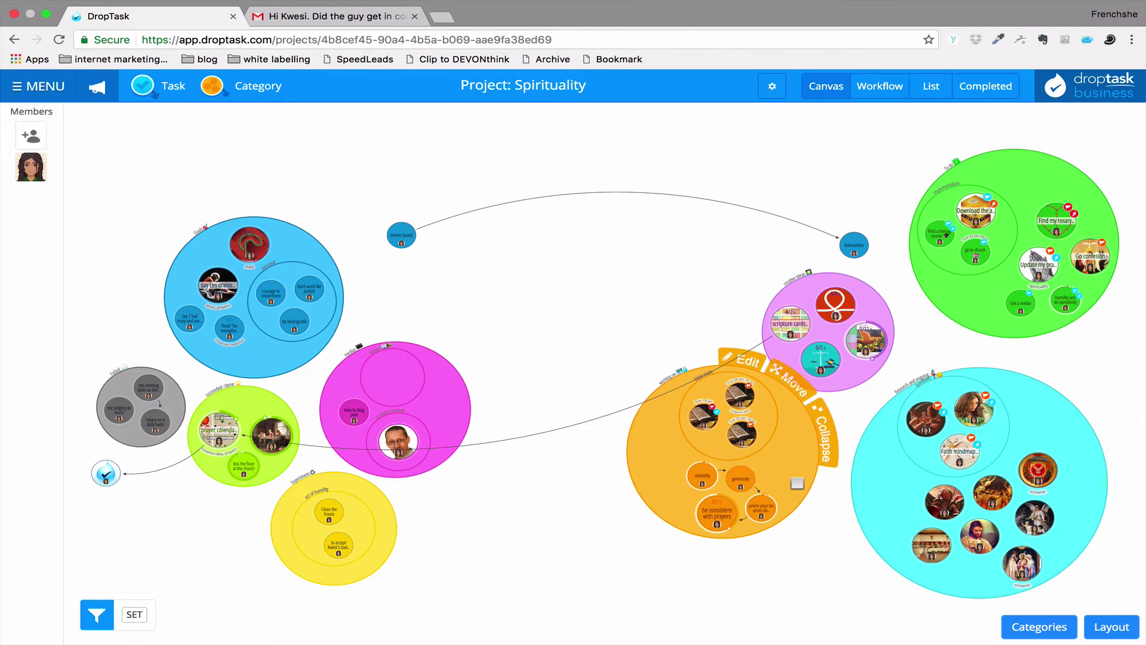
scroll(796, 483, up, 1)
scroll(797, 483, up, 3)
scroll(797, 483, up, 2)
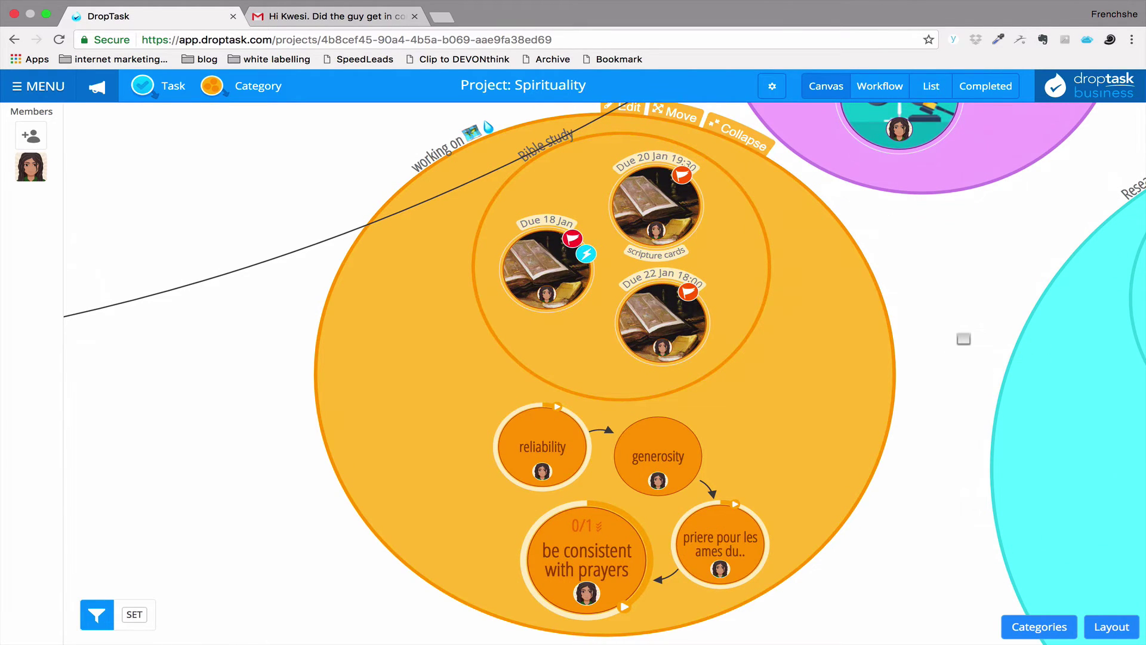
scroll(963, 338, down, 2)
scroll(949, 323, down, 3)
scroll(949, 323, down, 1)
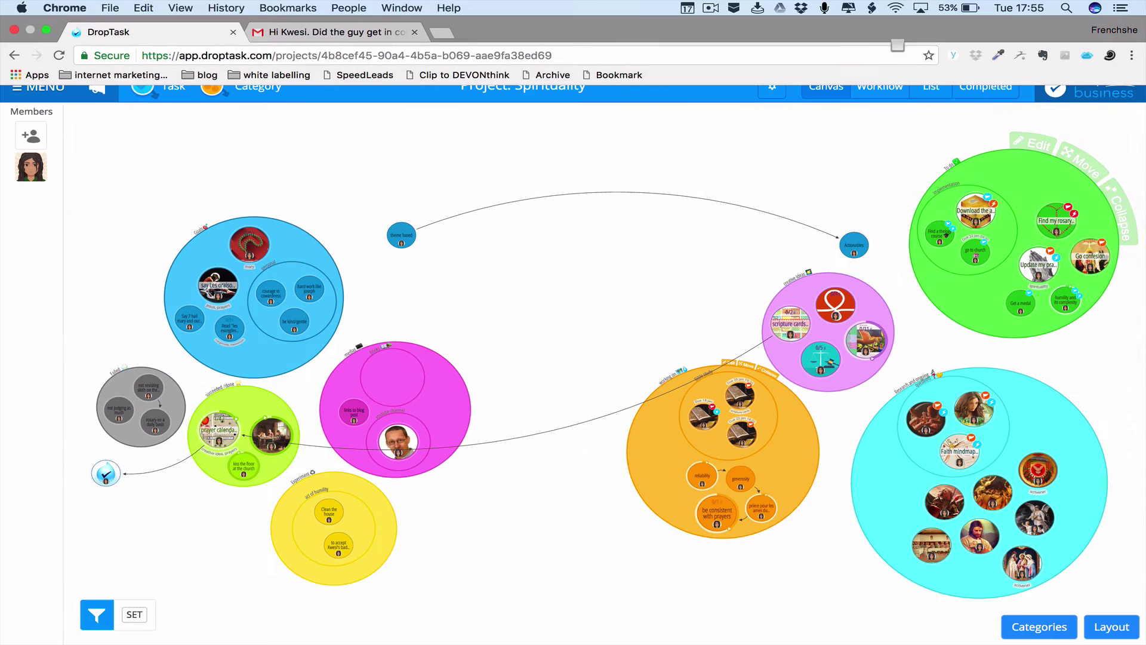
Step: In Workflow view move the red scrivener card down in Research and ongoing, then return to Canvas
click(879, 87)
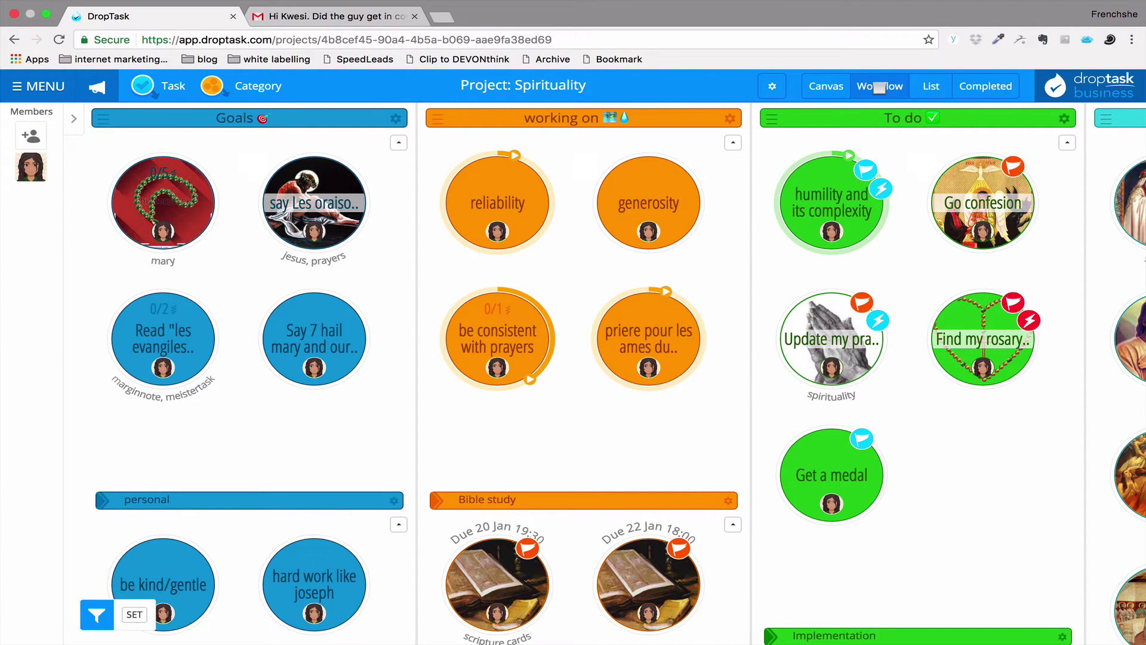
click(880, 86)
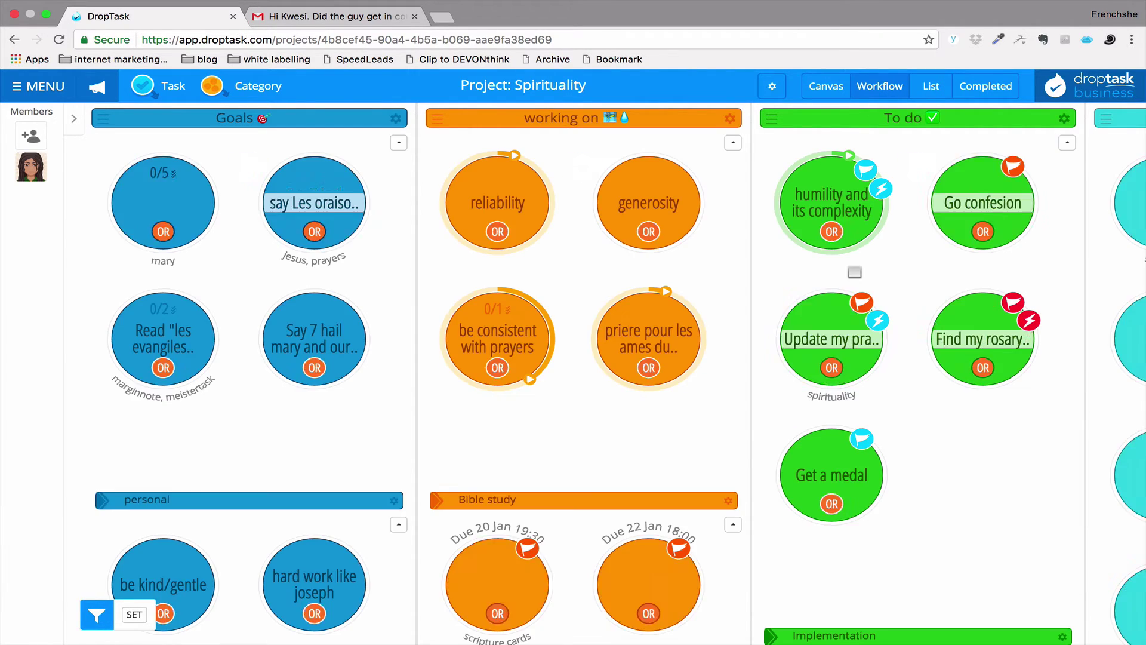
scroll(895, 324, right, 10)
scroll(895, 324, right, 10)
scroll(895, 324, right, 2)
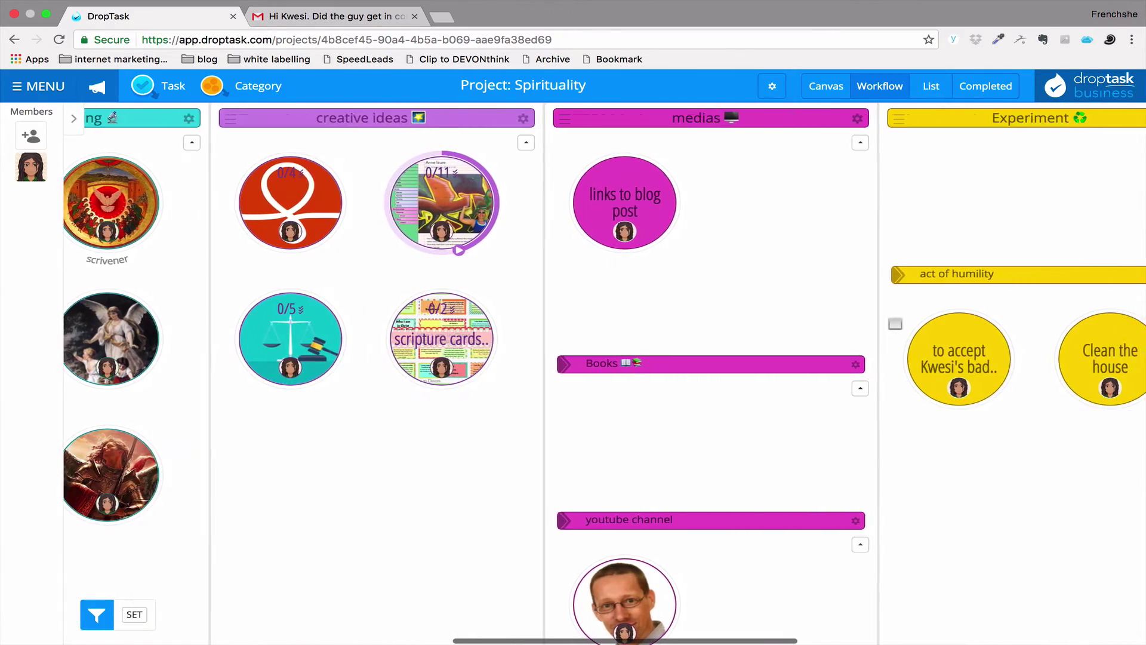
scroll(895, 324, right, 10)
scroll(894, 324, right, 5)
scroll(895, 323, left, 2)
scroll(895, 323, left, 10)
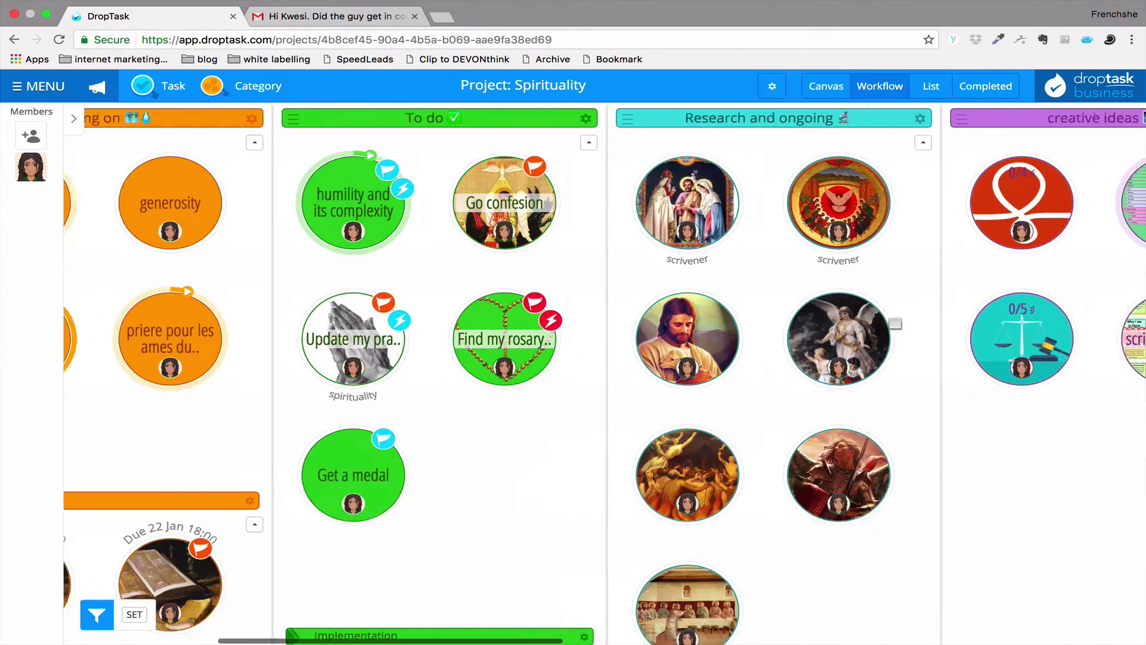
scroll(895, 324, left, 5)
scroll(573, 359, left, 1)
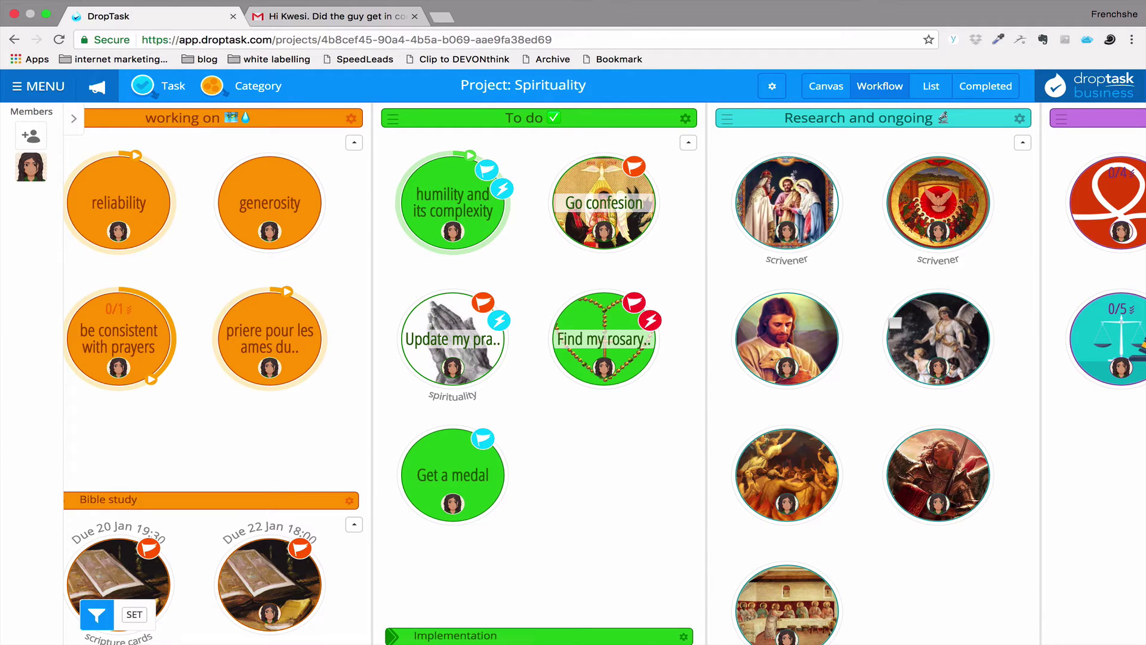
scroll(893, 323, right, 2)
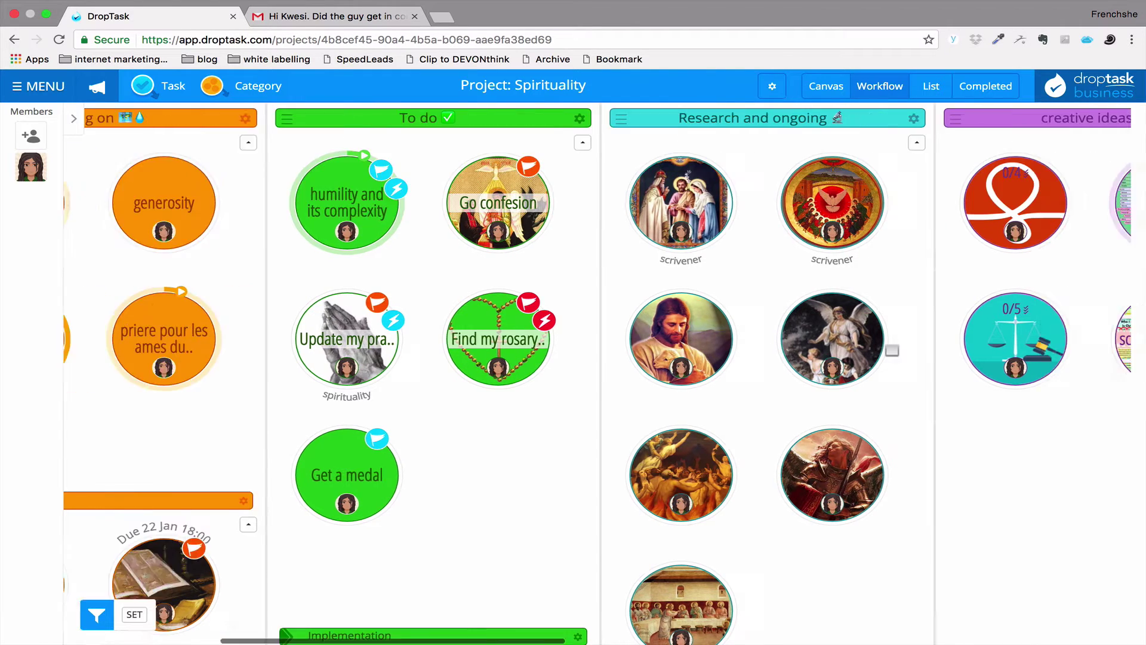
scroll(893, 323, right, 8)
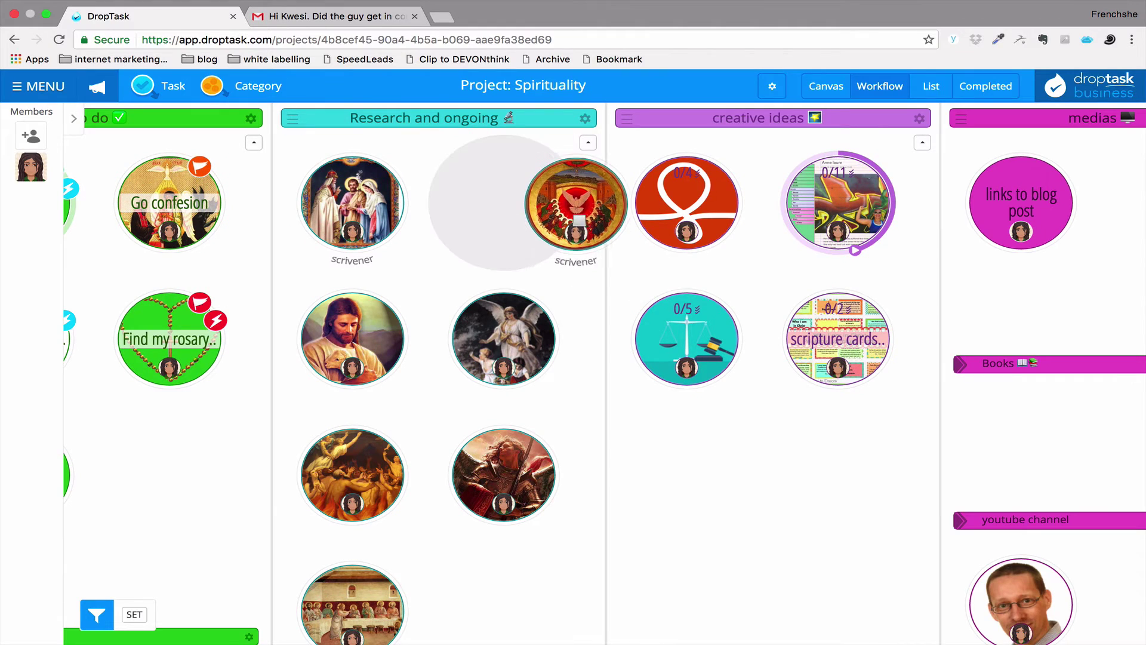
mouse_move(504, 202)
mouse_down()
mouse_move(687, 202)
mouse_move(458, 258)
mouse_move(447, 276)
mouse_up()
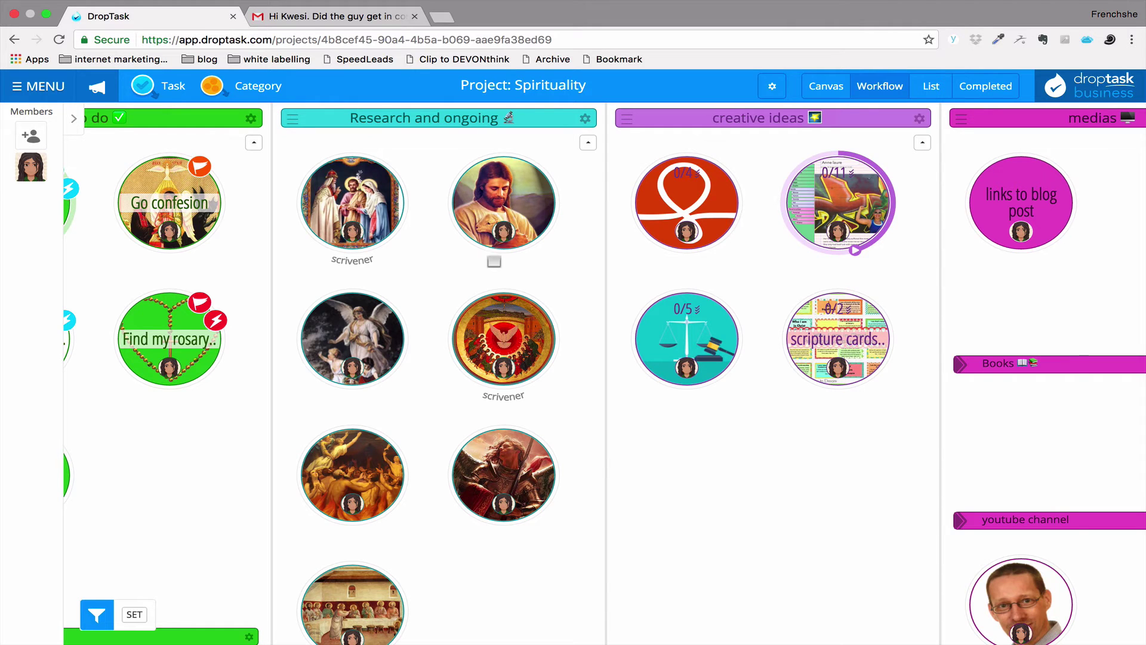
scroll(486, 259, left, 5)
scroll(446, 266, left, 10)
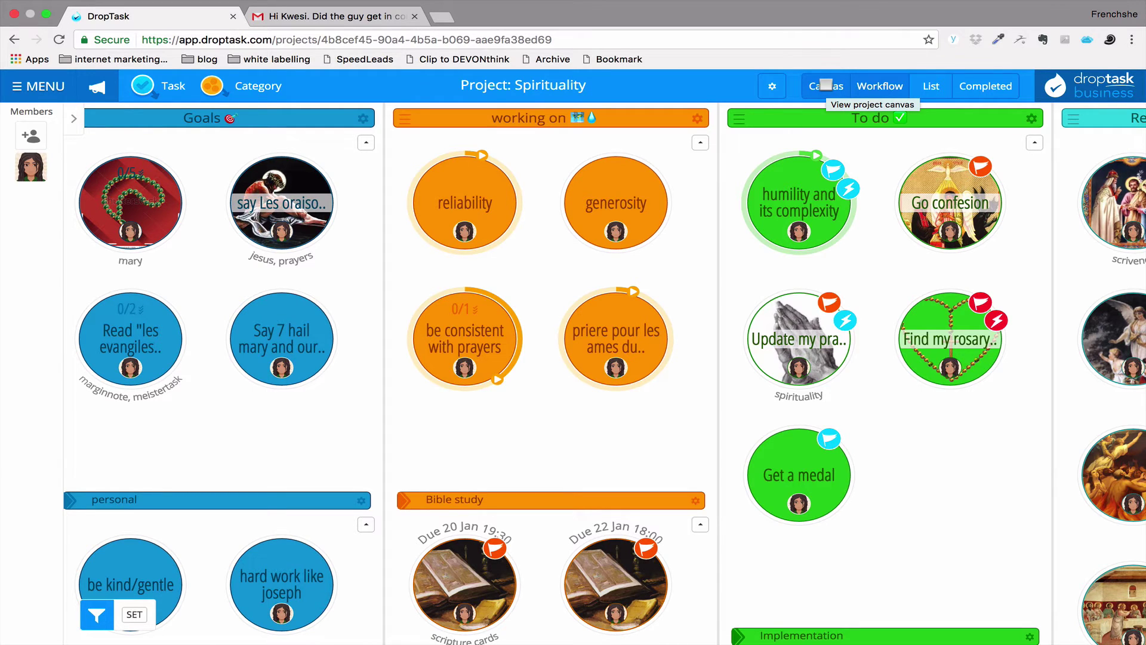
click(826, 87)
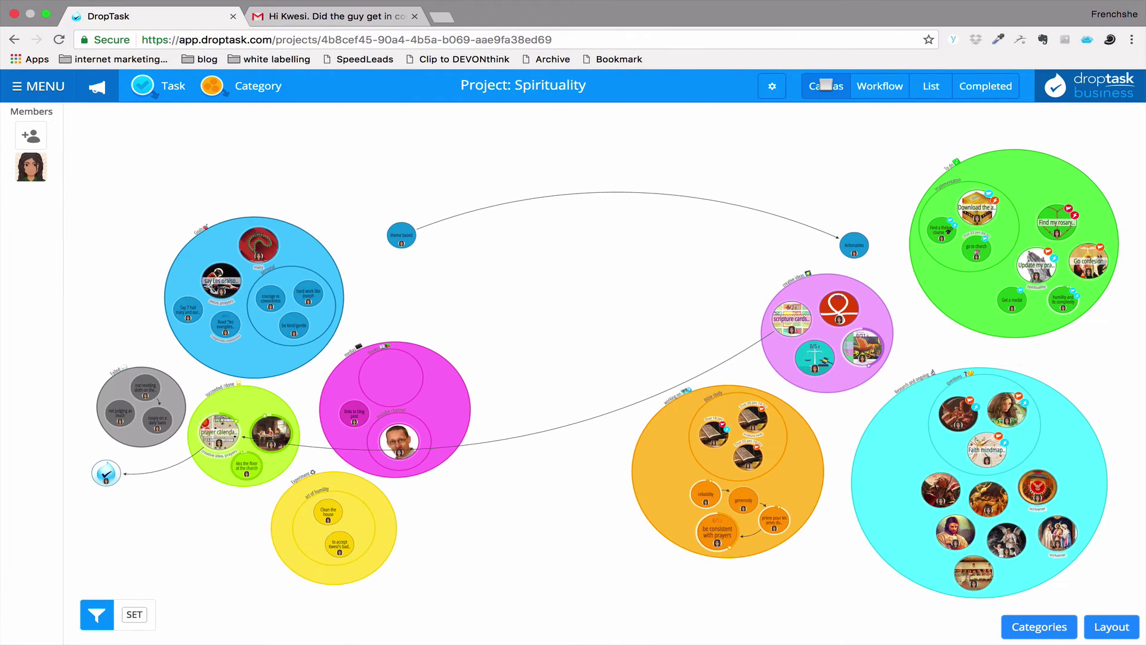
Step: Switch from the Spirituality project to the BASS project via the projects list
click(948, 403)
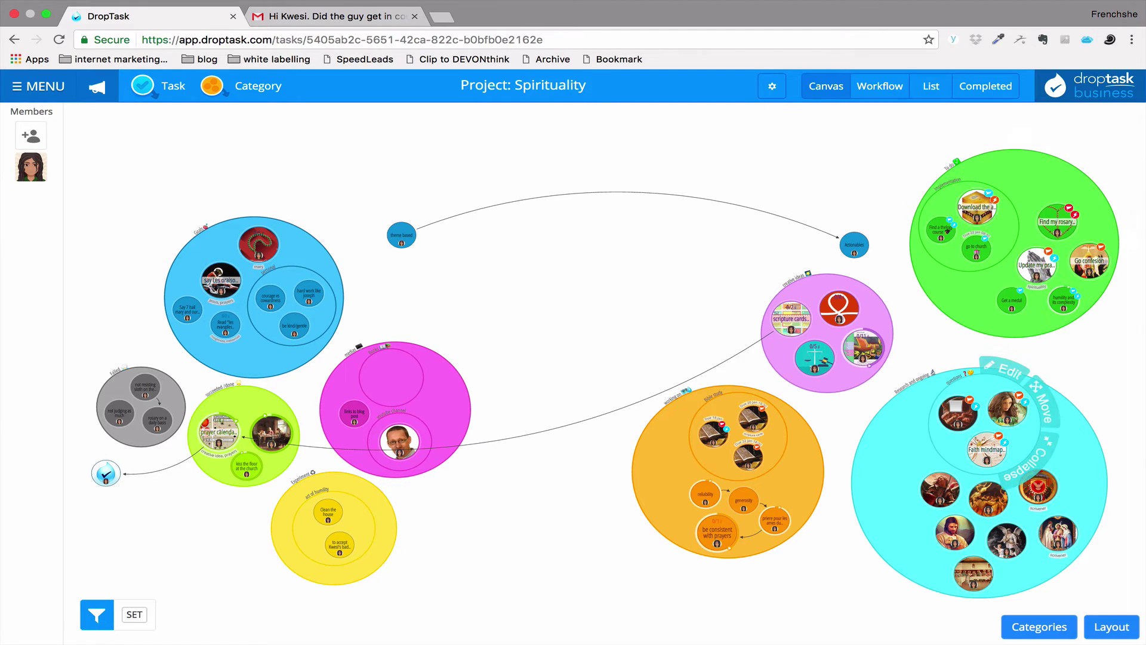
scroll(1059, 494, down, 5)
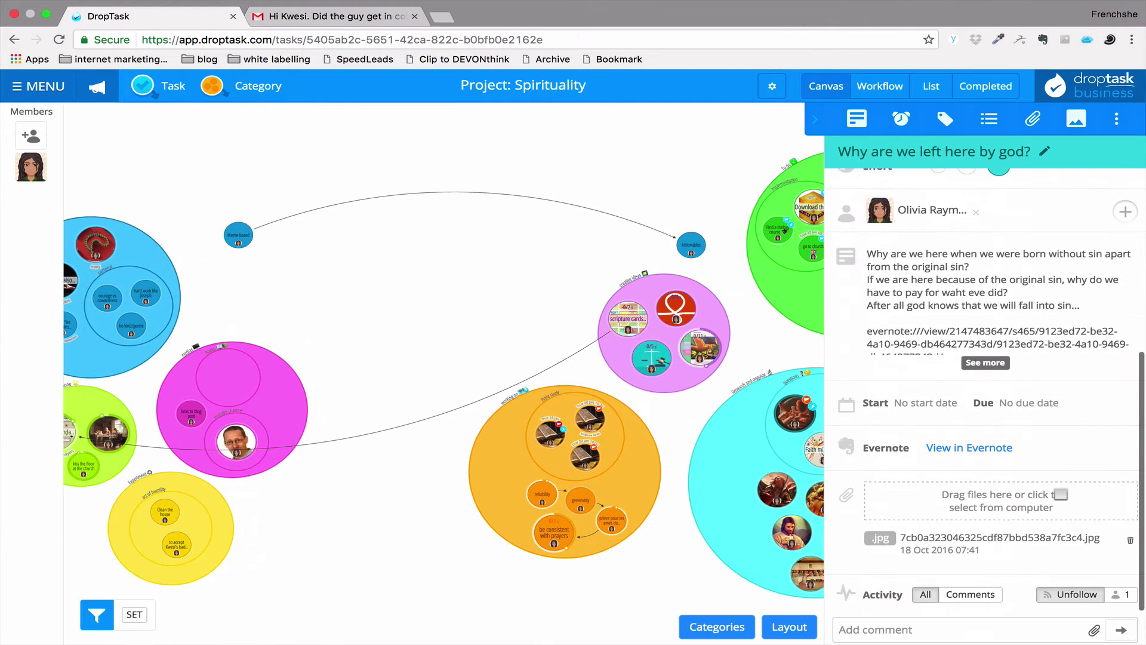
scroll(1059, 491, down, 2)
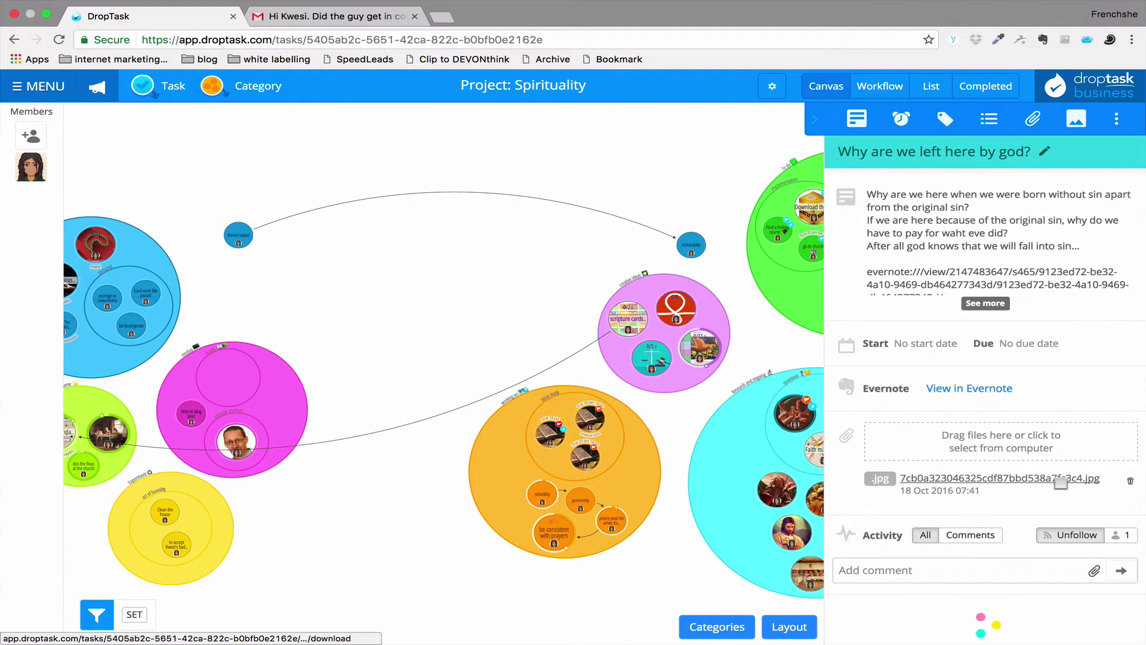
click(33, 87)
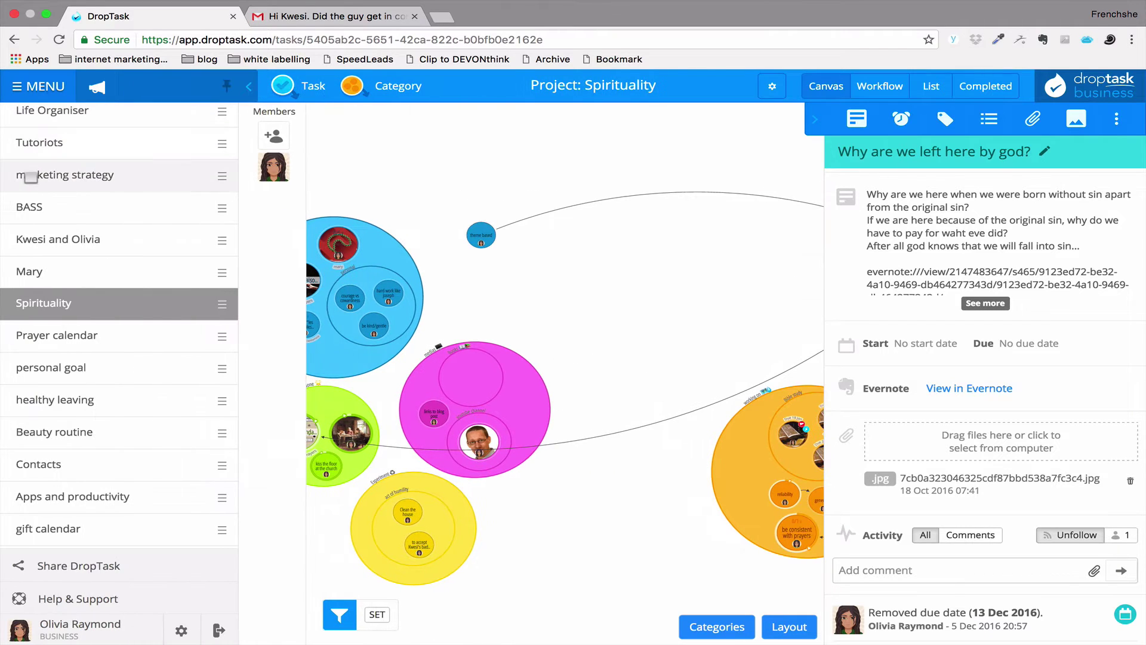
click(36, 206)
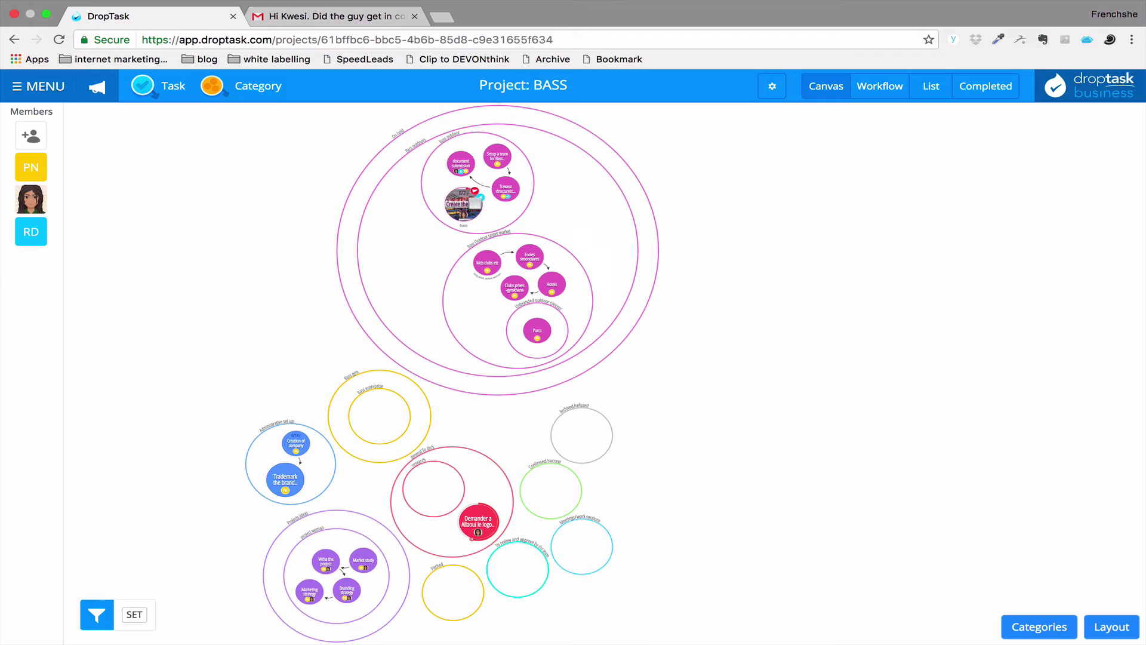
Step: Start a comment on Create the machine catalogue mentioning a member, then show notifications
click(476, 205)
click(464, 204)
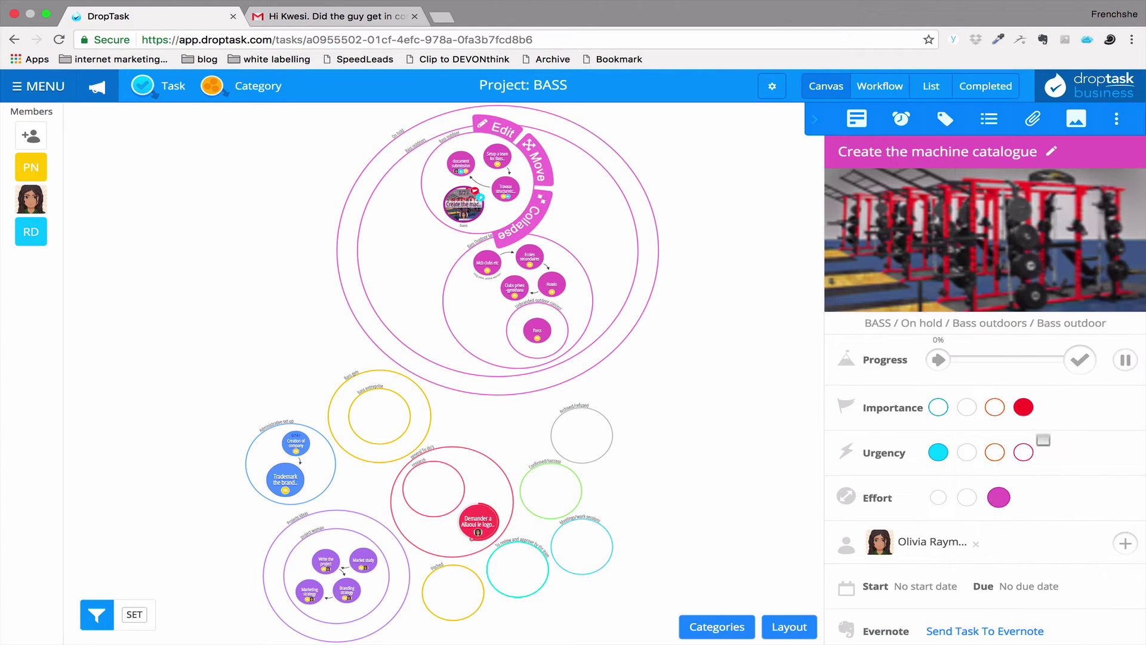
scroll(1016, 496, down, 5)
scroll(1016, 496, down, 2)
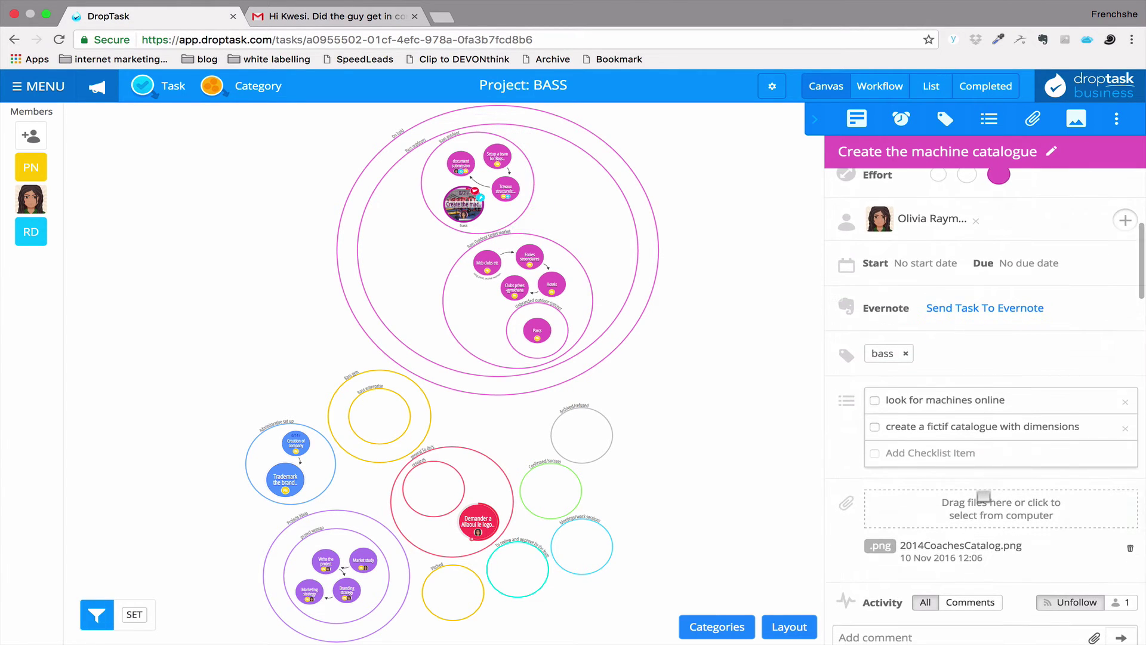
scroll(995, 496, up, 4)
scroll(984, 497, down, 4)
scroll(984, 496, down, 1)
scroll(984, 496, down, 2)
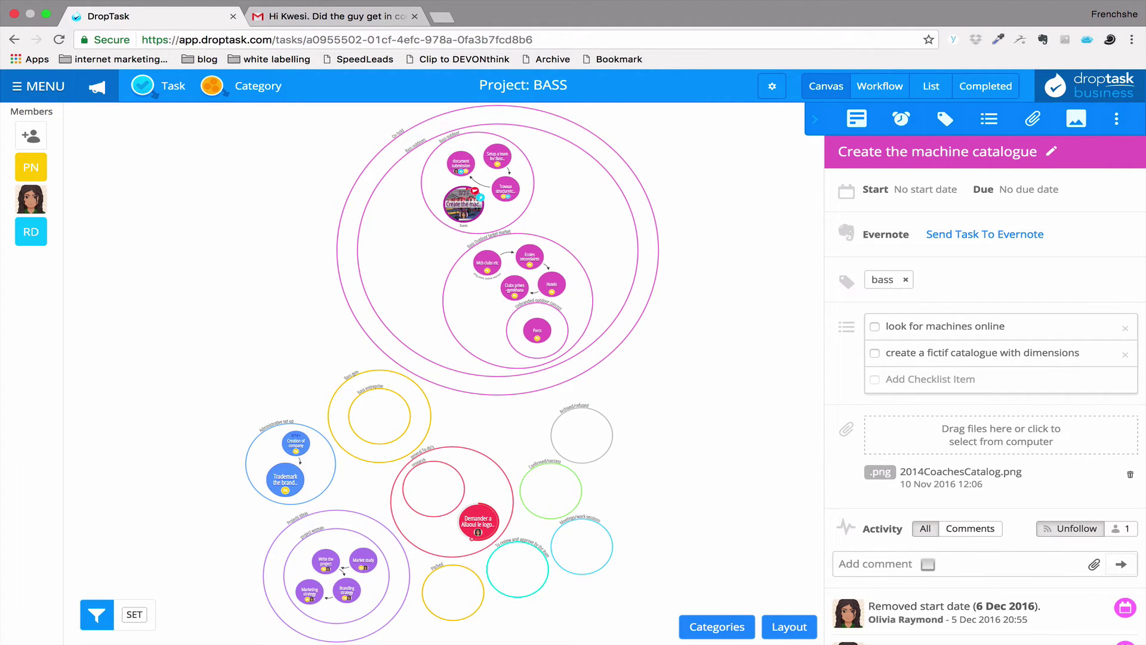
text(@)
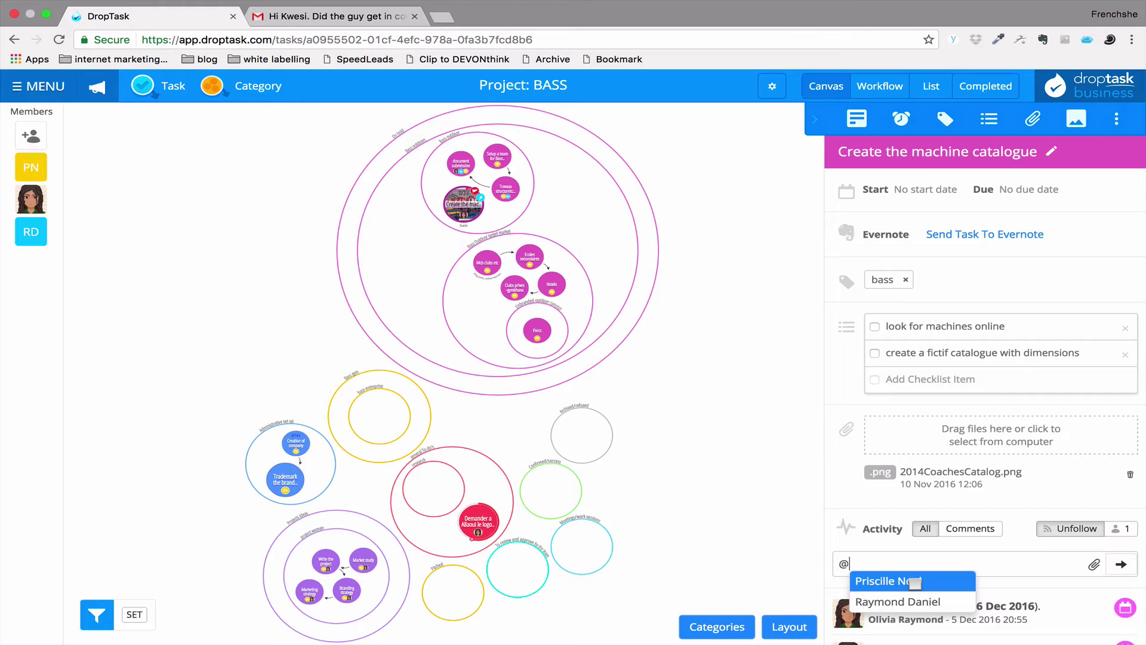
click(915, 581)
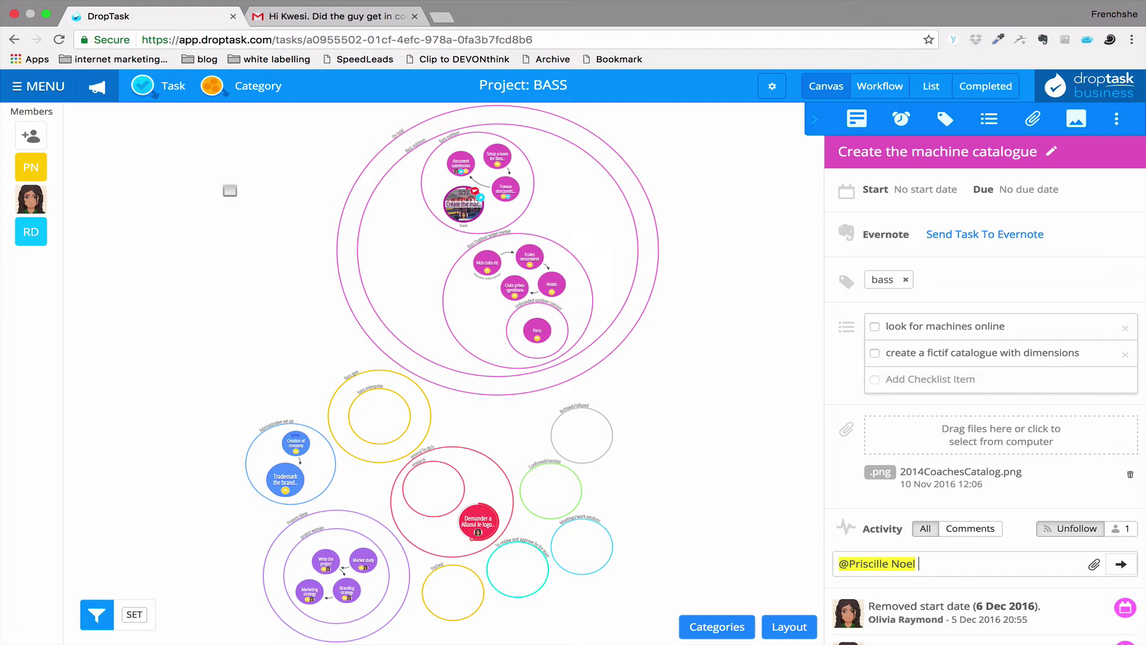
click(92, 86)
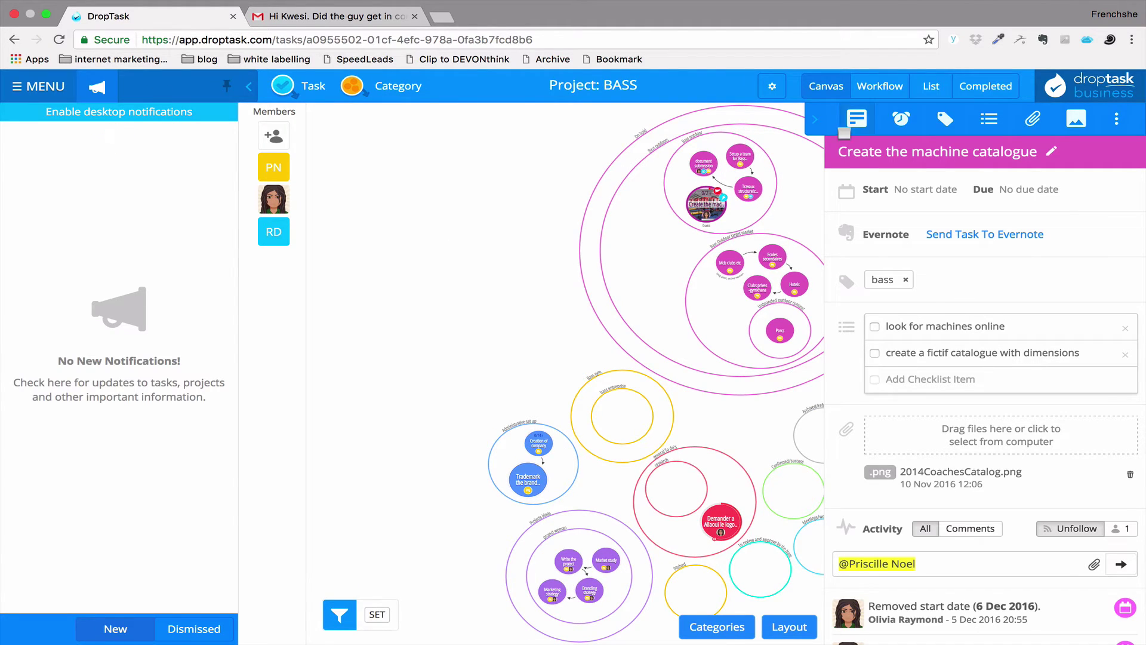
Step: Close the Create the machine catalogue task details to show the full BASS canvas
click(422, 276)
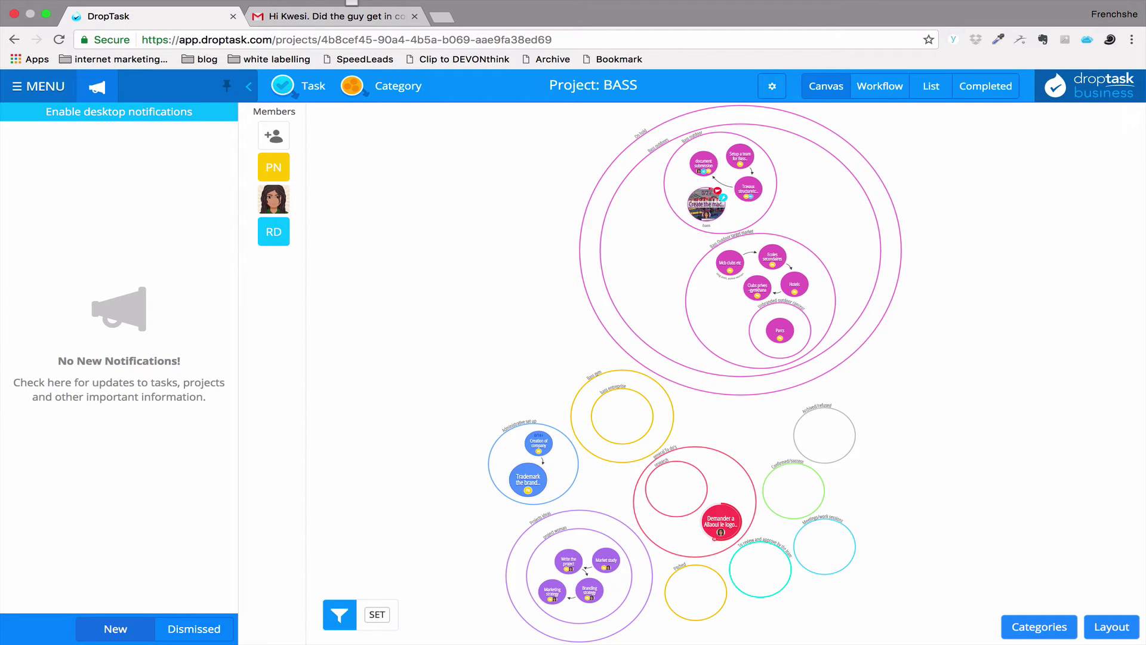
Step: Open 'The Lord ways are mysterious' in Gmail and start creating a DropTask task from it
click(356, 17)
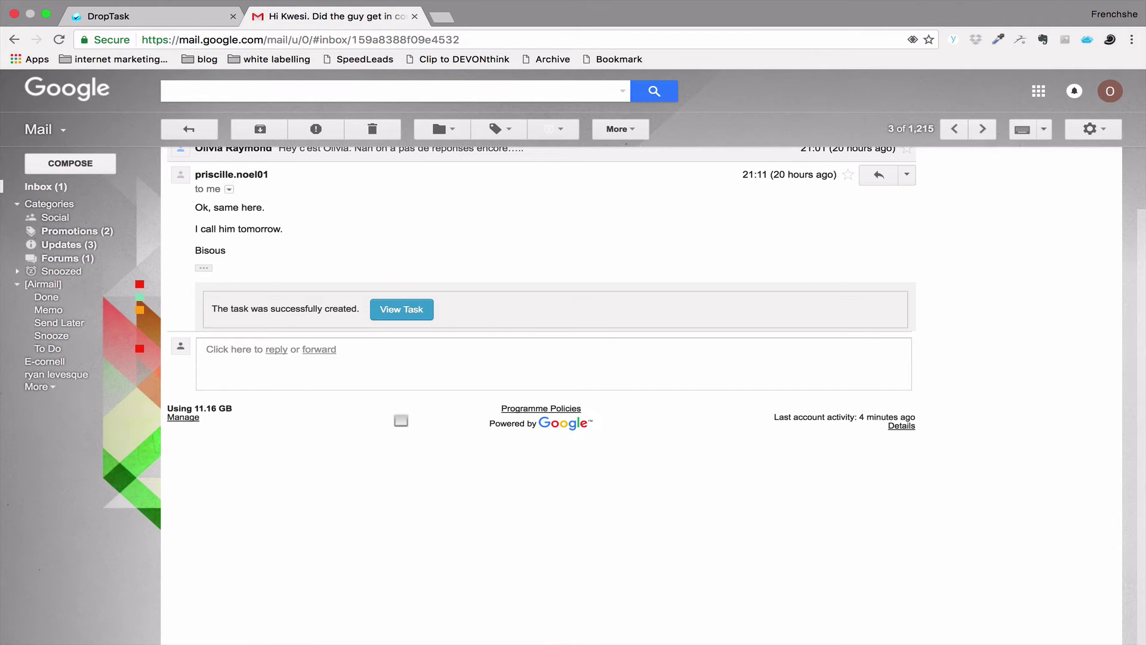
click(50, 188)
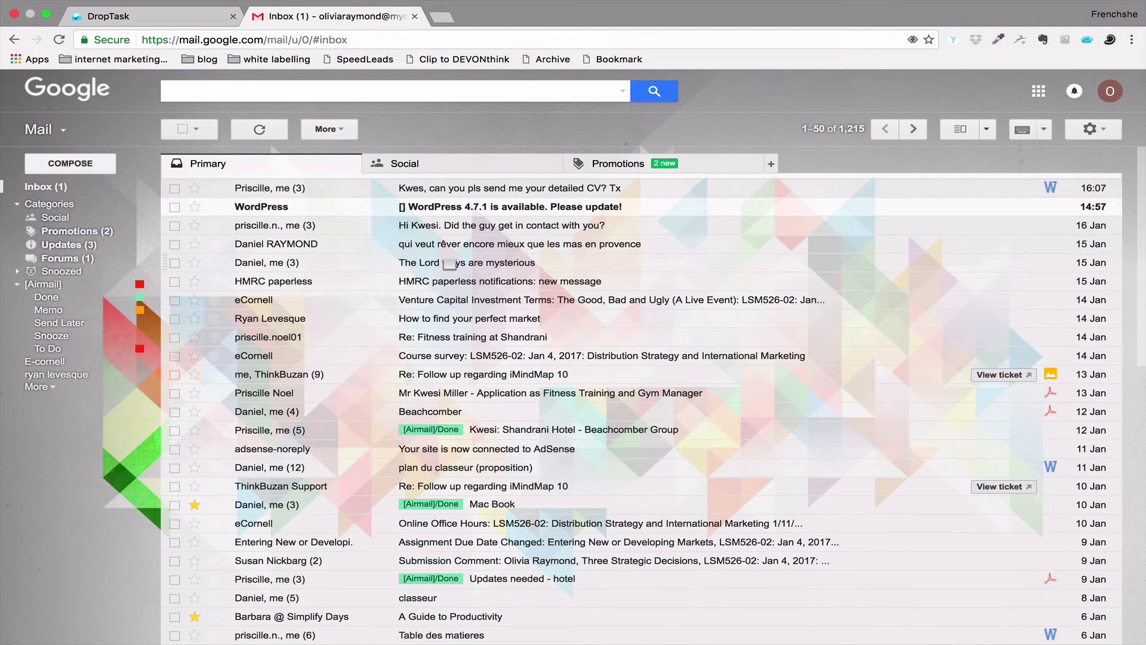
click(450, 264)
scroll(625, 425, down, 1)
scroll(624, 426, down, 5)
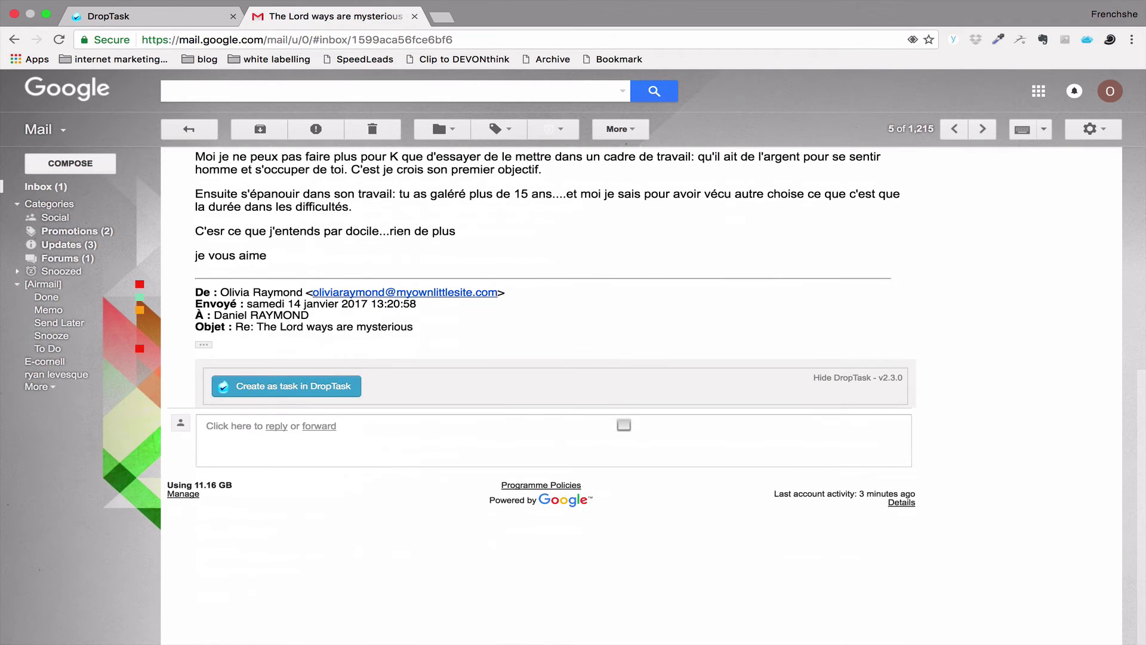
scroll(624, 425, up, 3)
scroll(625, 426, down, 3)
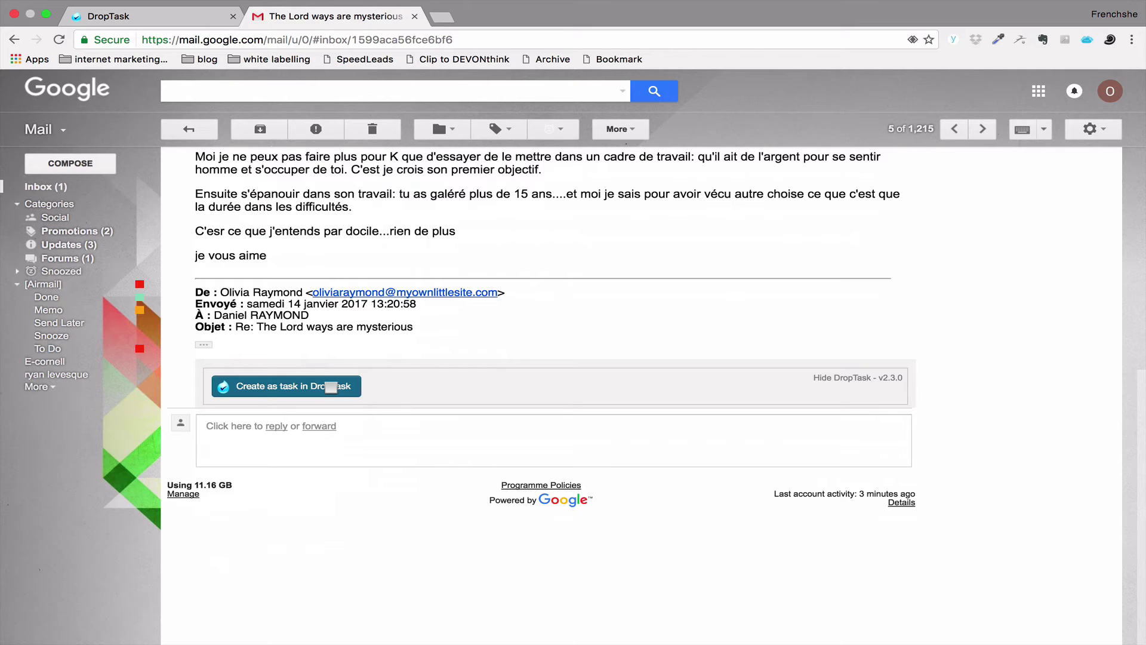
click(305, 386)
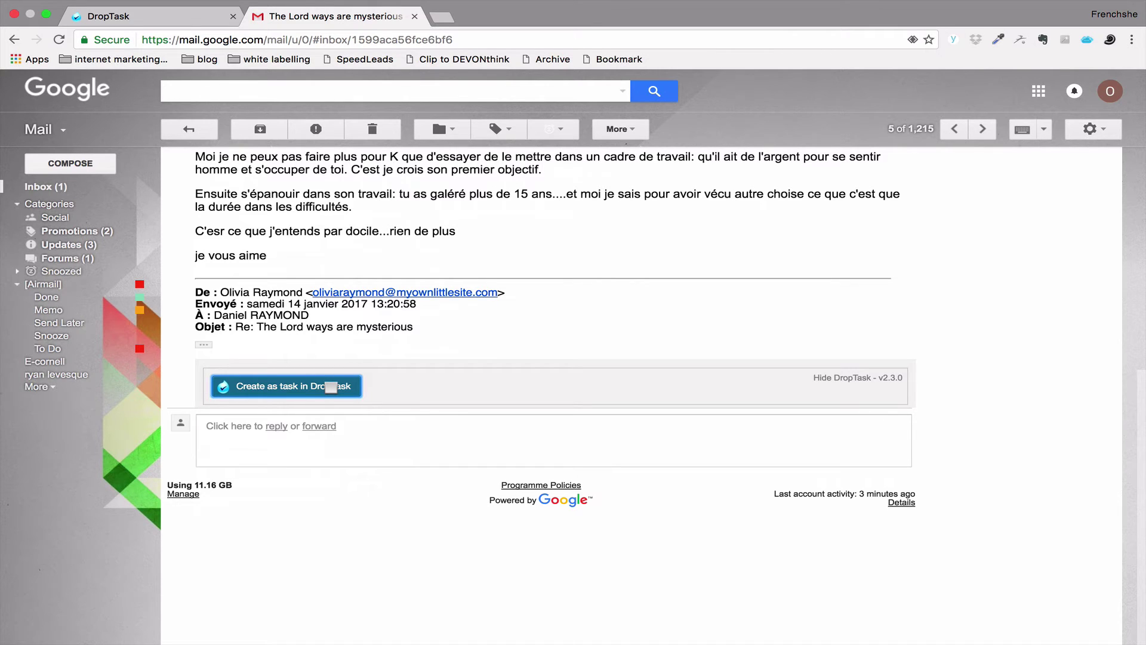
scroll(634, 362, down, 3)
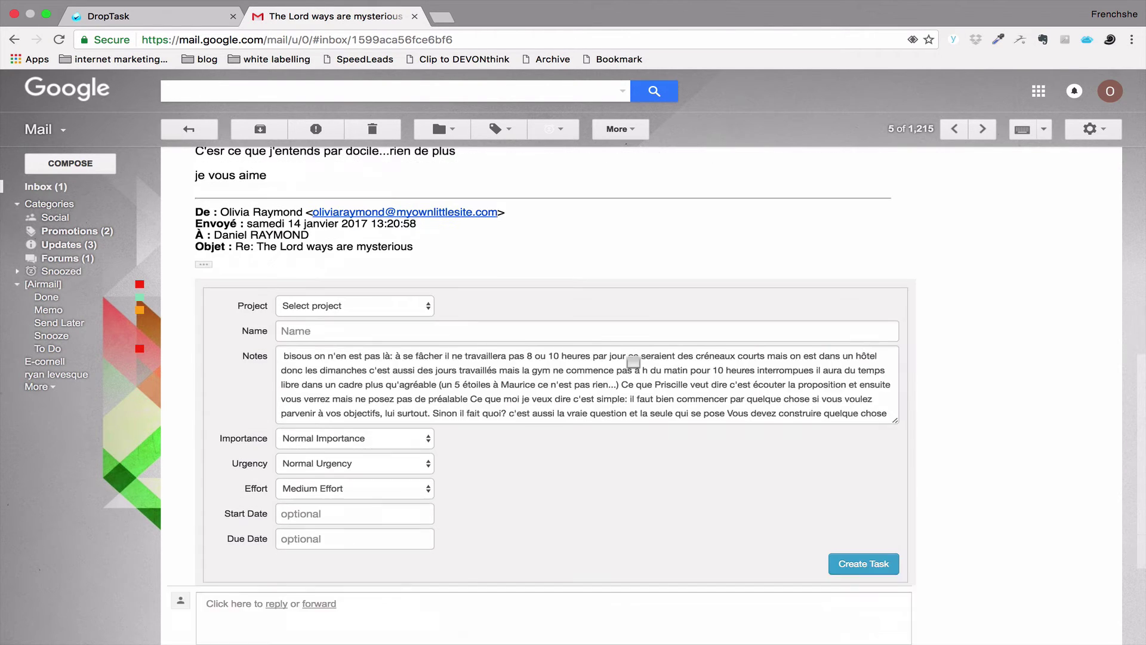
scroll(634, 363, down, 2)
Step: Create a task named 'test task' in the gift calendar project from the email
click(429, 287)
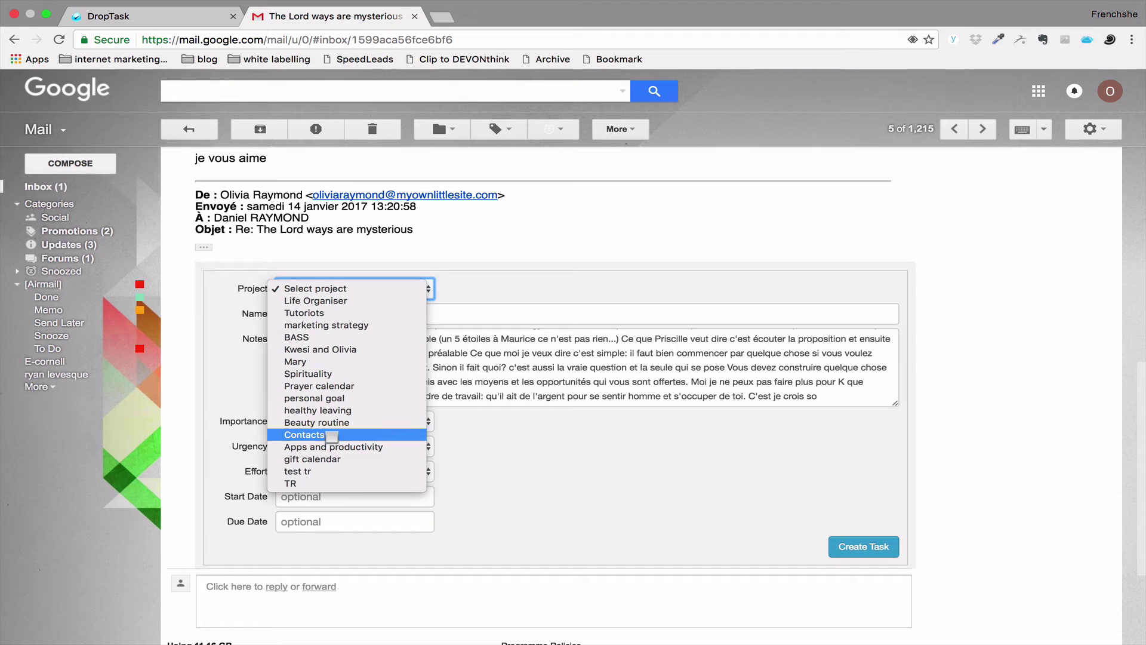
click(325, 458)
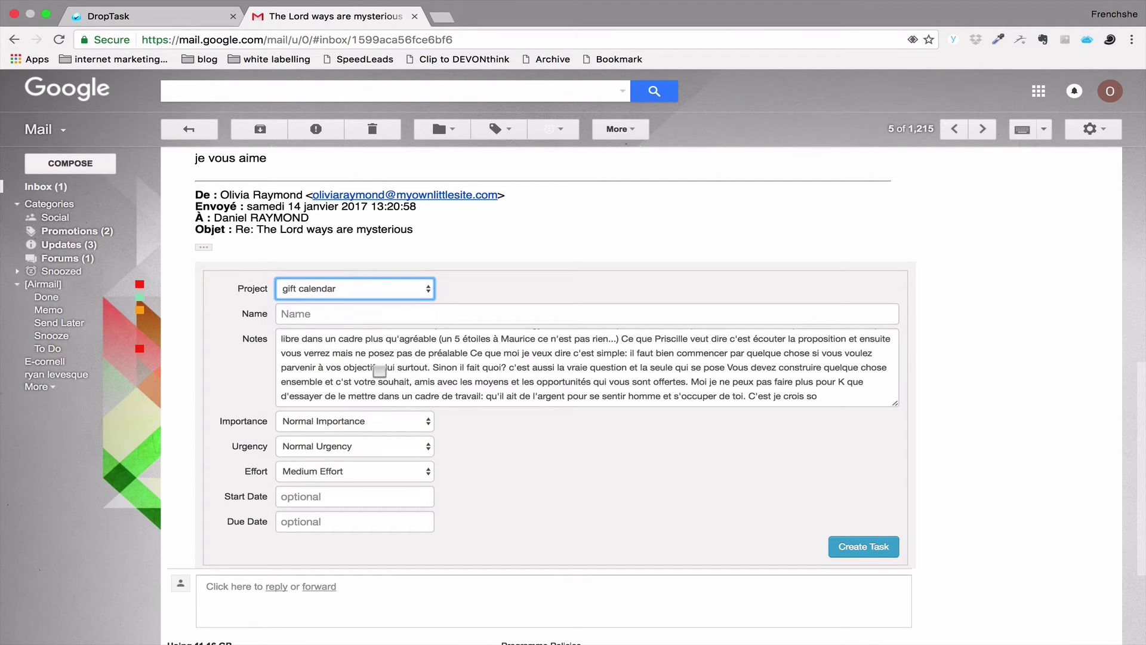
click(373, 315)
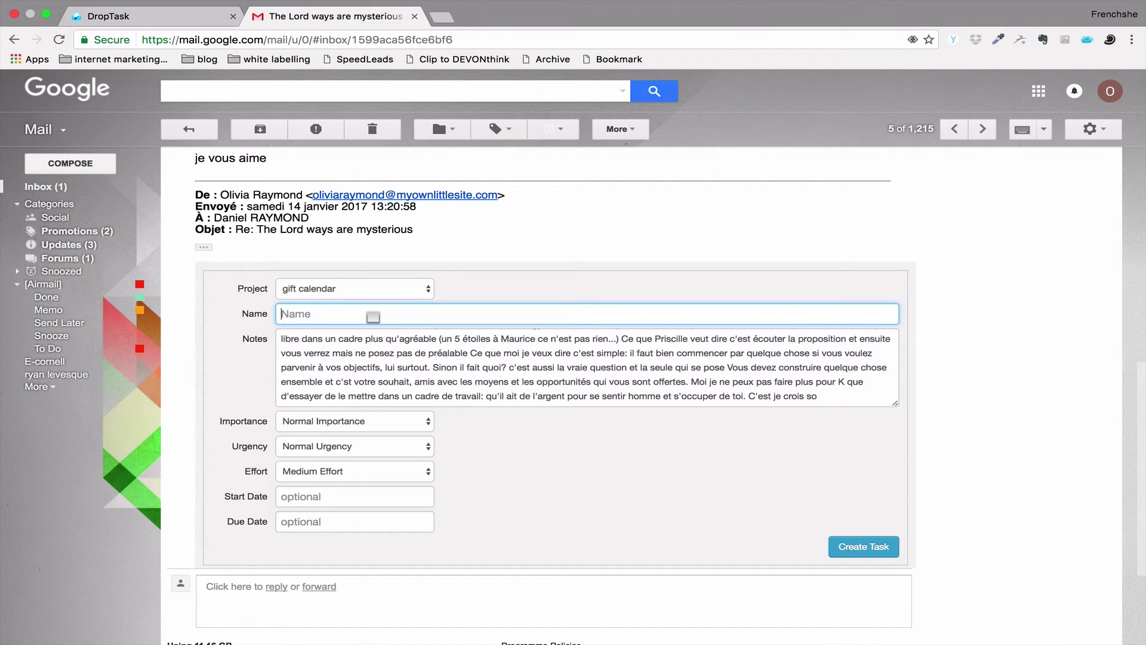
text(test ta)
text(sk)
click(858, 547)
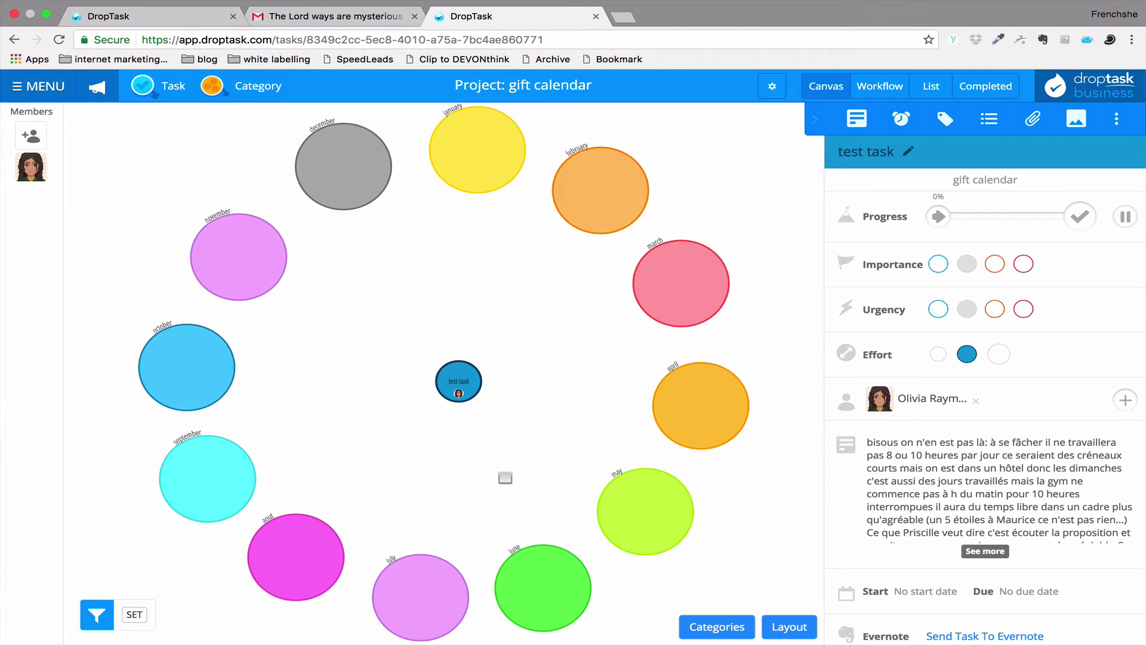
scroll(1030, 480, down, 2)
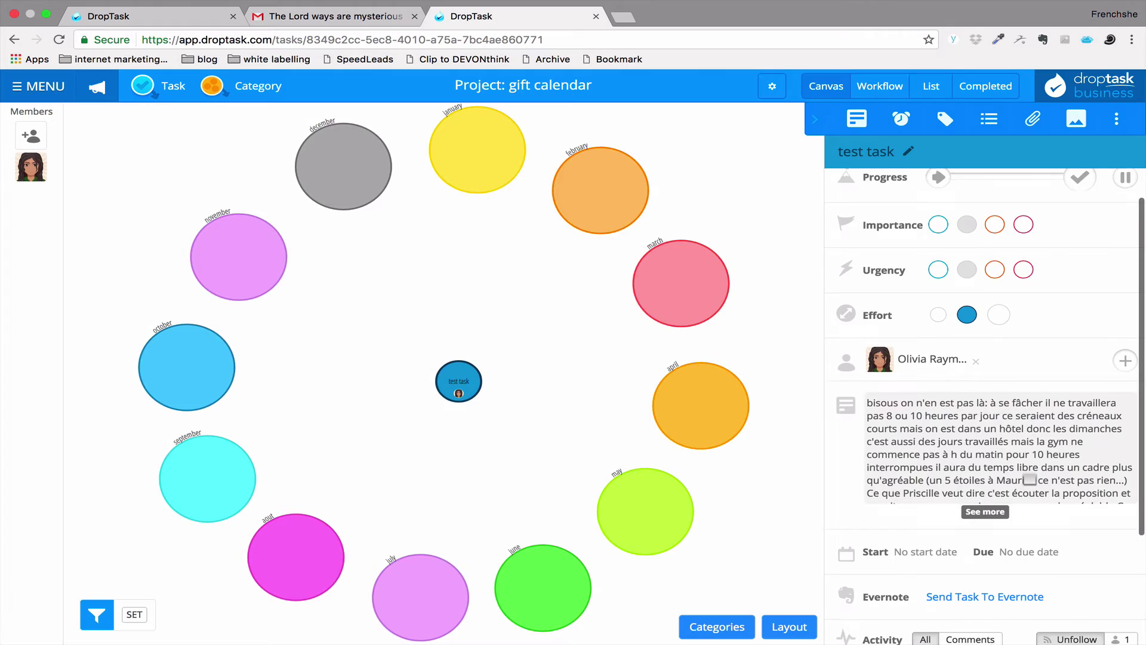
scroll(1031, 479, up, 2)
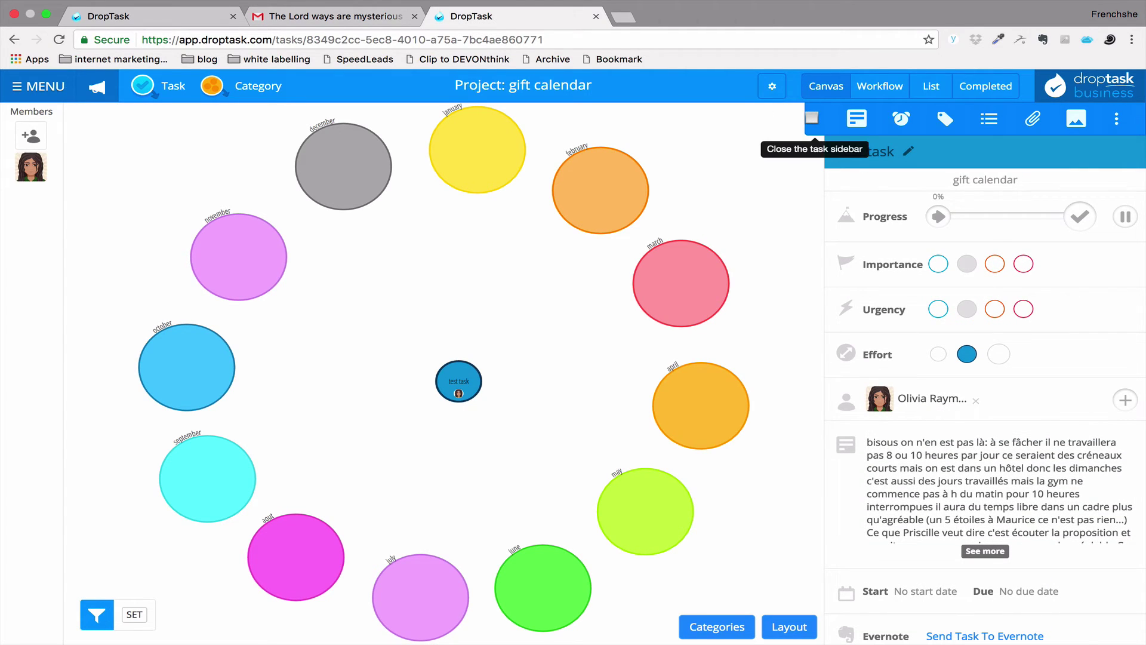
Step: Close the test task's details on the gift calendar canvas
click(812, 117)
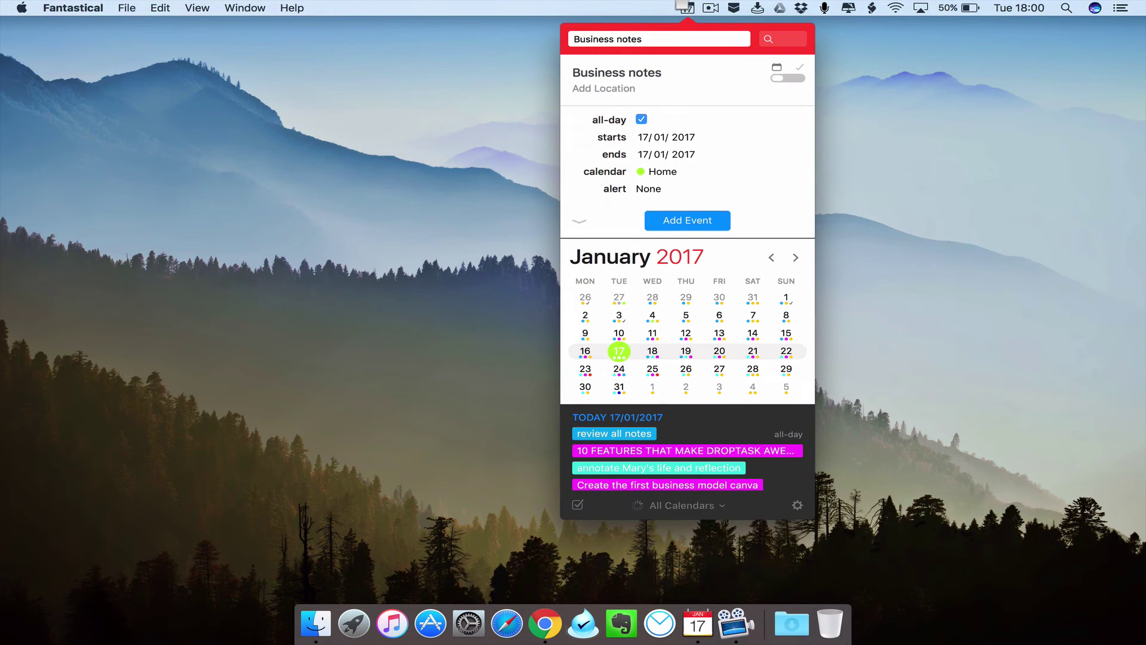
Step: Replace the Business notes draft with 'Call mary', keeping it in the Home calendar
key(super+a)
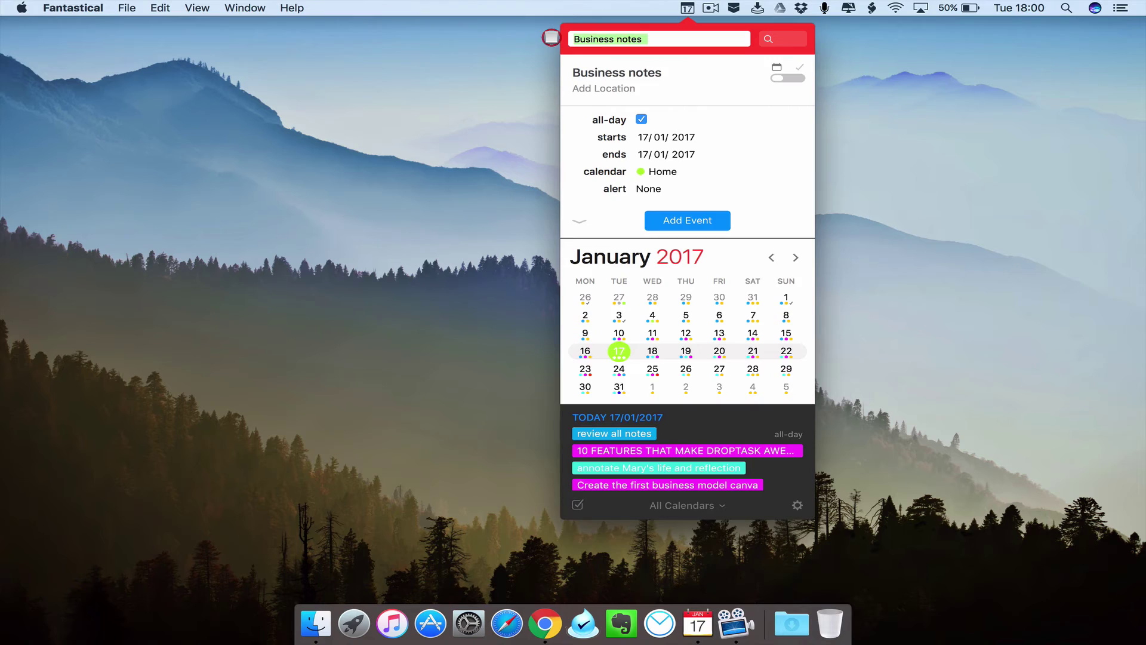
key(BackSpace)
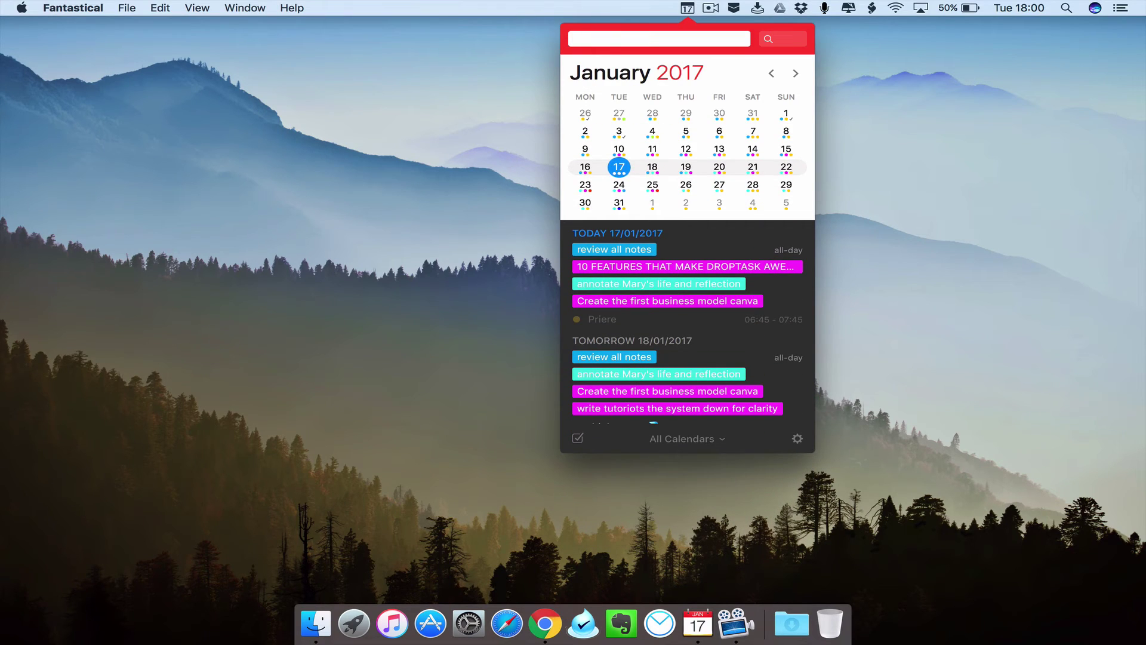
text(Call mary)
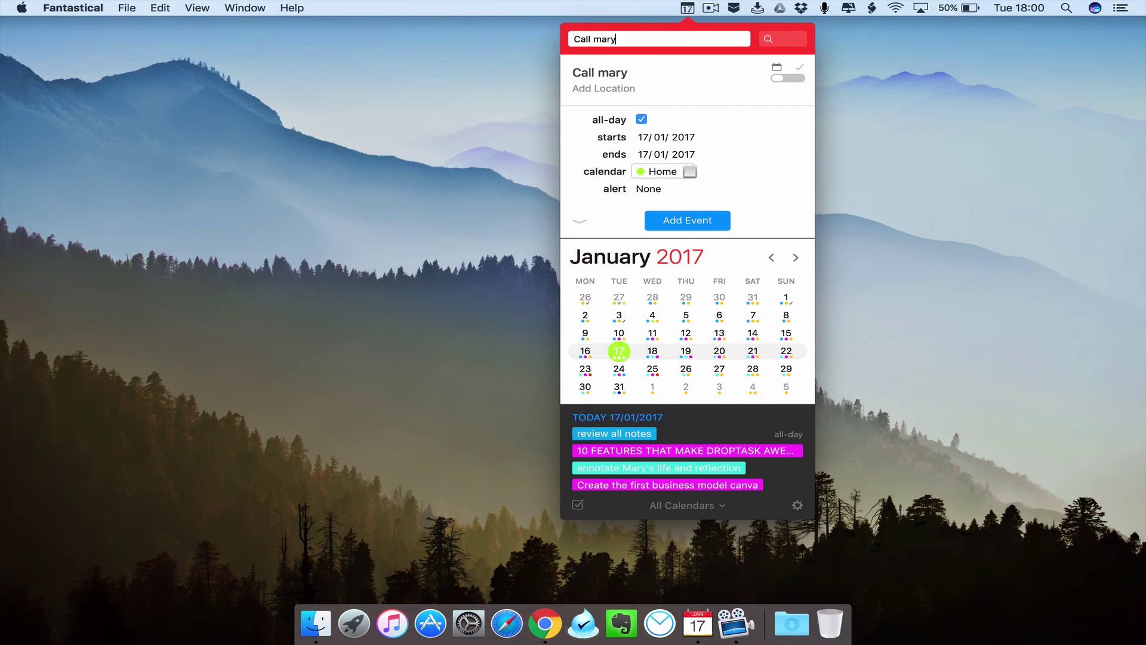
click(689, 171)
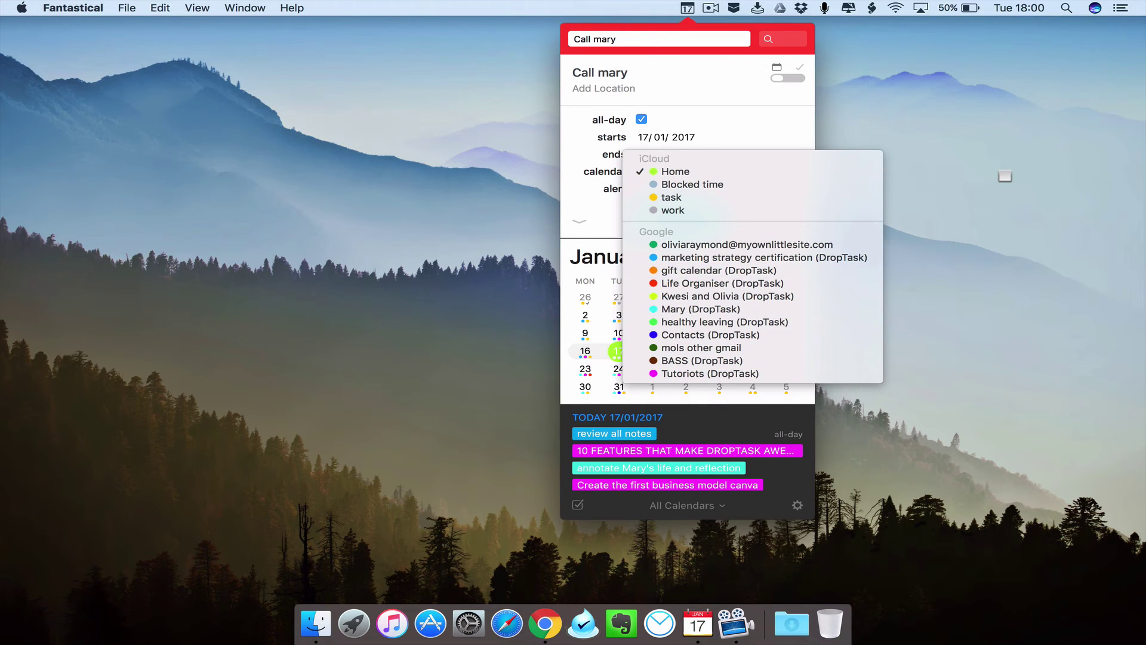
click(638, 40)
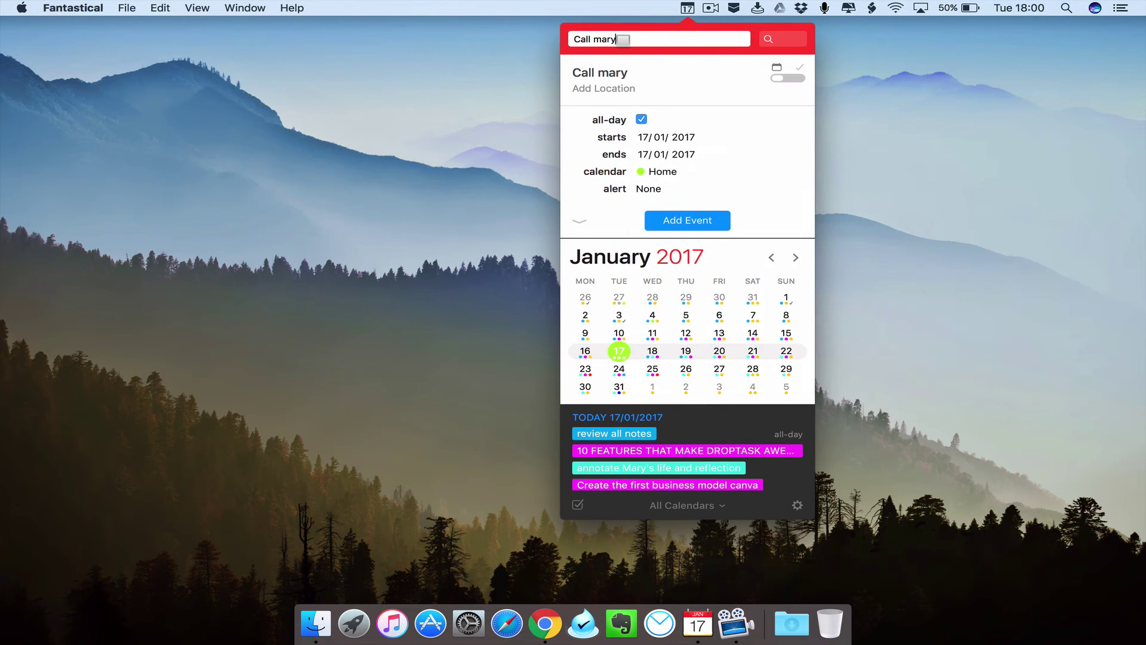
Step: Clear the Call mary text and close the Fantastical quick-entry window
key(super+a)
key(BackSpace)
click(1033, 190)
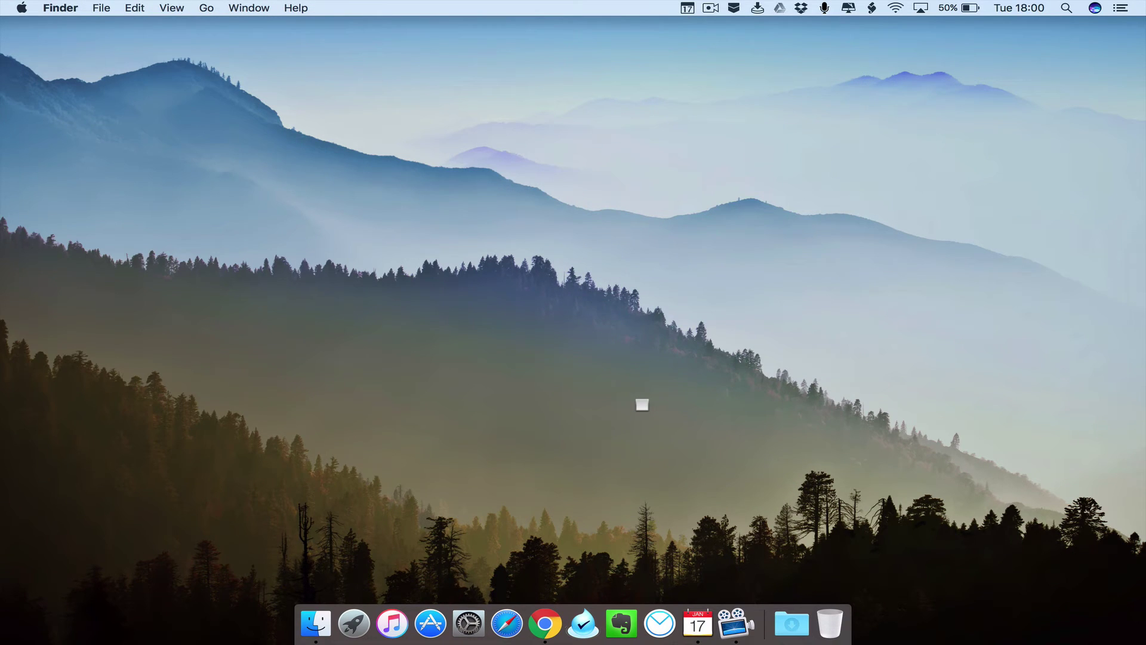
Step: Launch Notebooks and select the 'Whren I study with curio' line, prefixing it with '*'
key(F4)
click(879, 194)
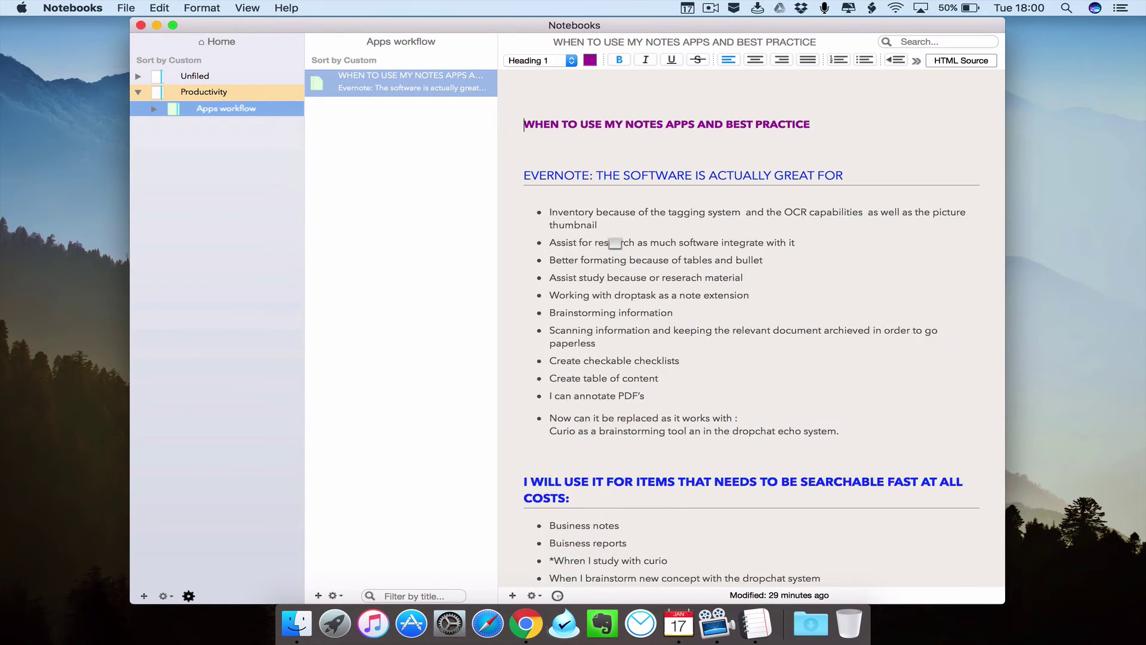
scroll(795, 581, down, 5)
scroll(748, 532, down, 1)
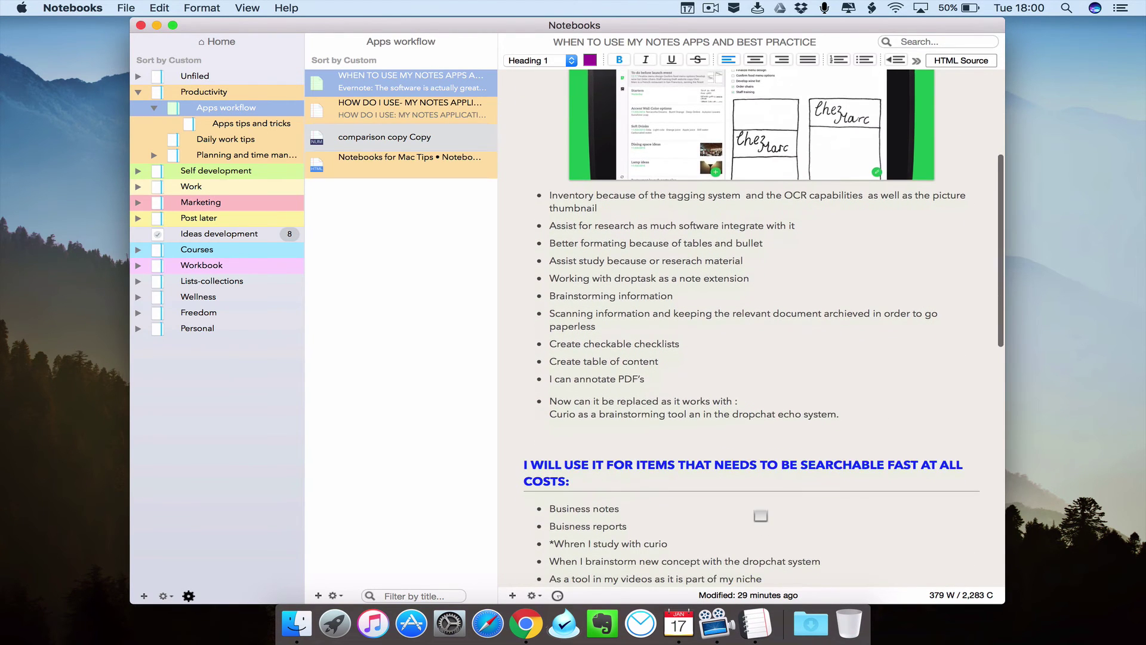
scroll(661, 494, down, 2)
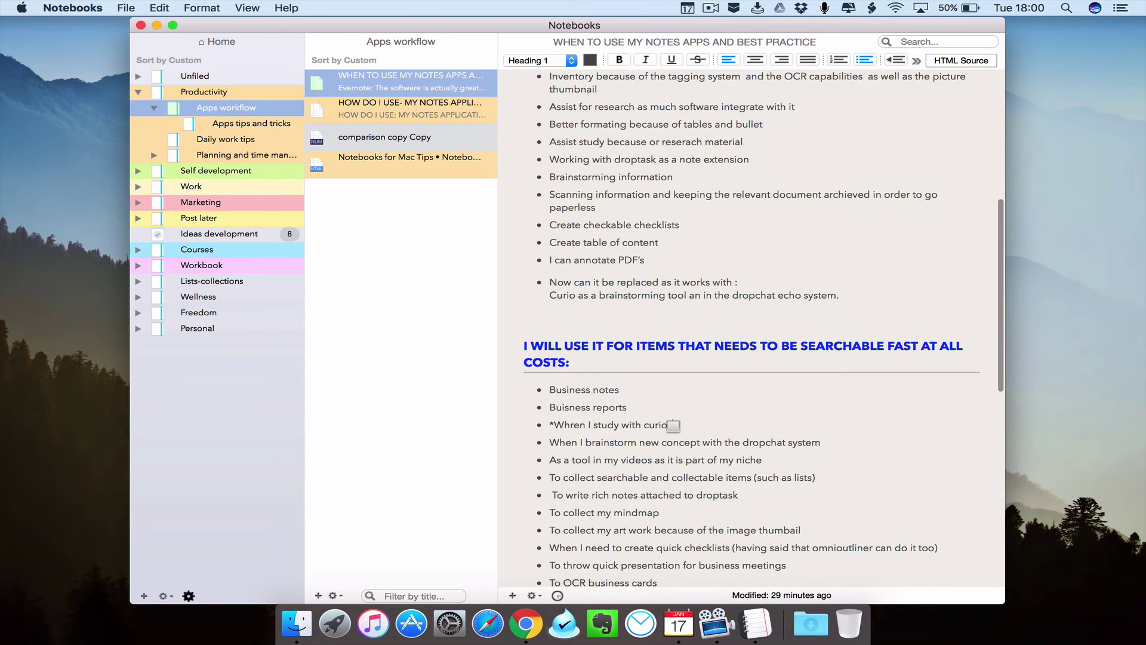
drag(673, 426, 557, 426)
click(550, 426)
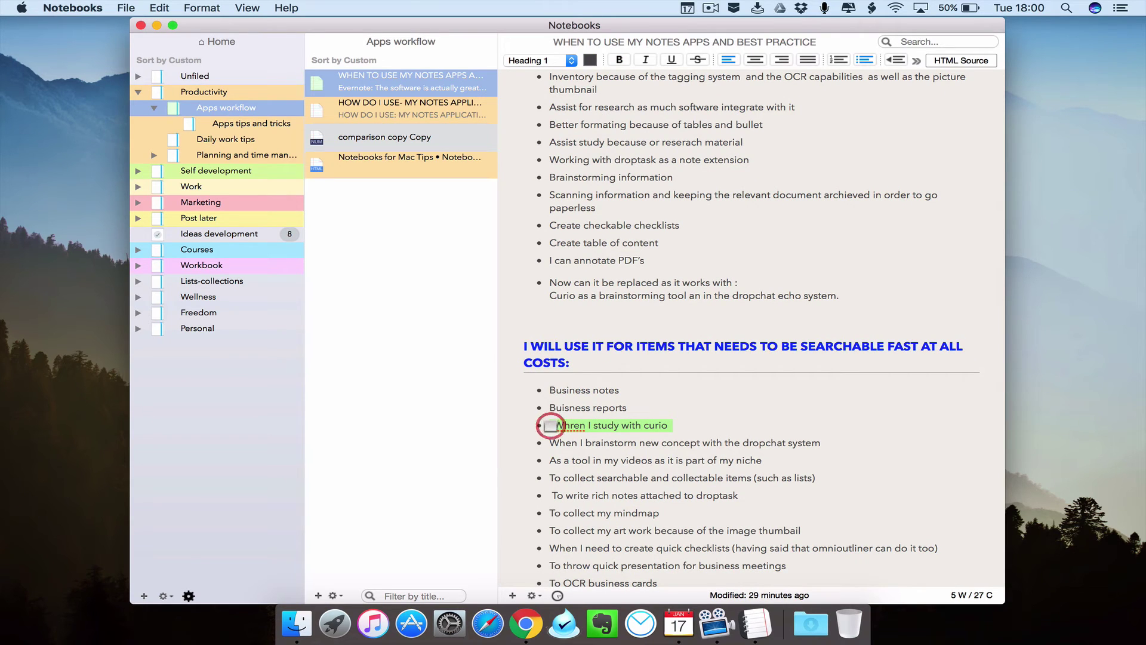
text(*)
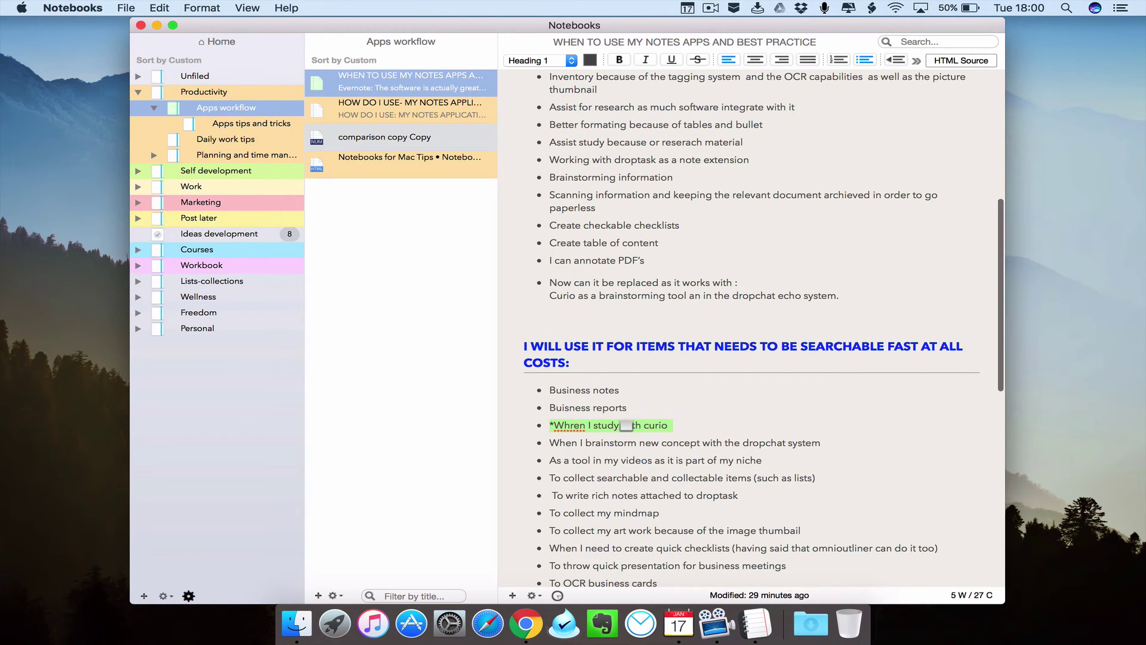
Step: Send the selected line to Fantastical 2 as a new event via Services
right_click(625, 426)
mouse_move(680, 590)
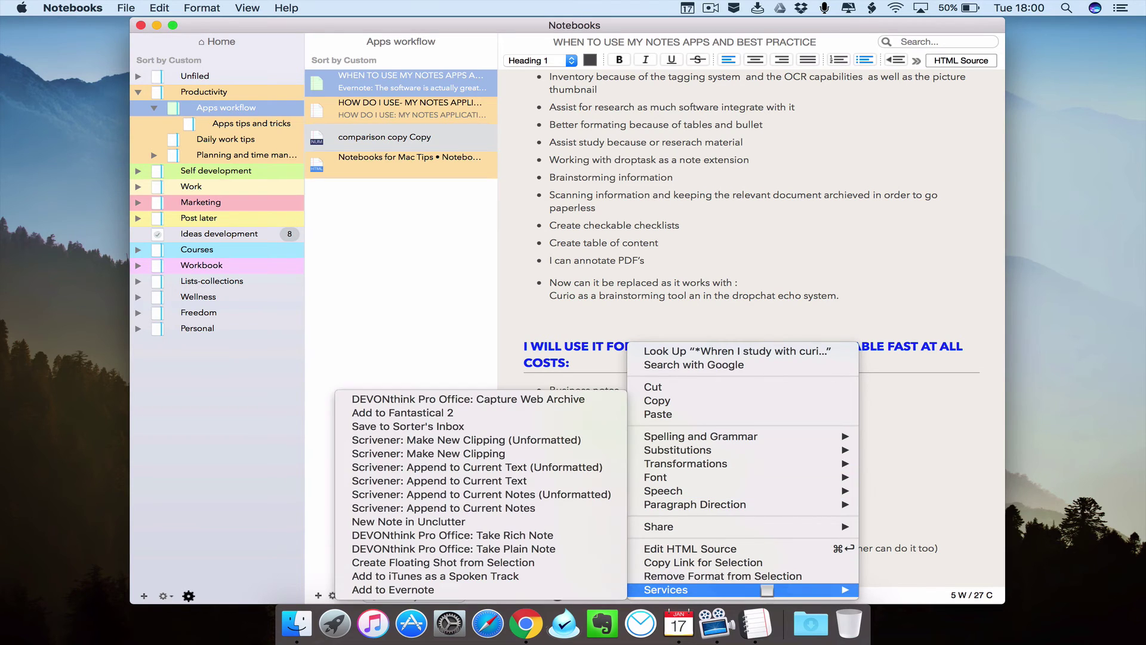
click(445, 413)
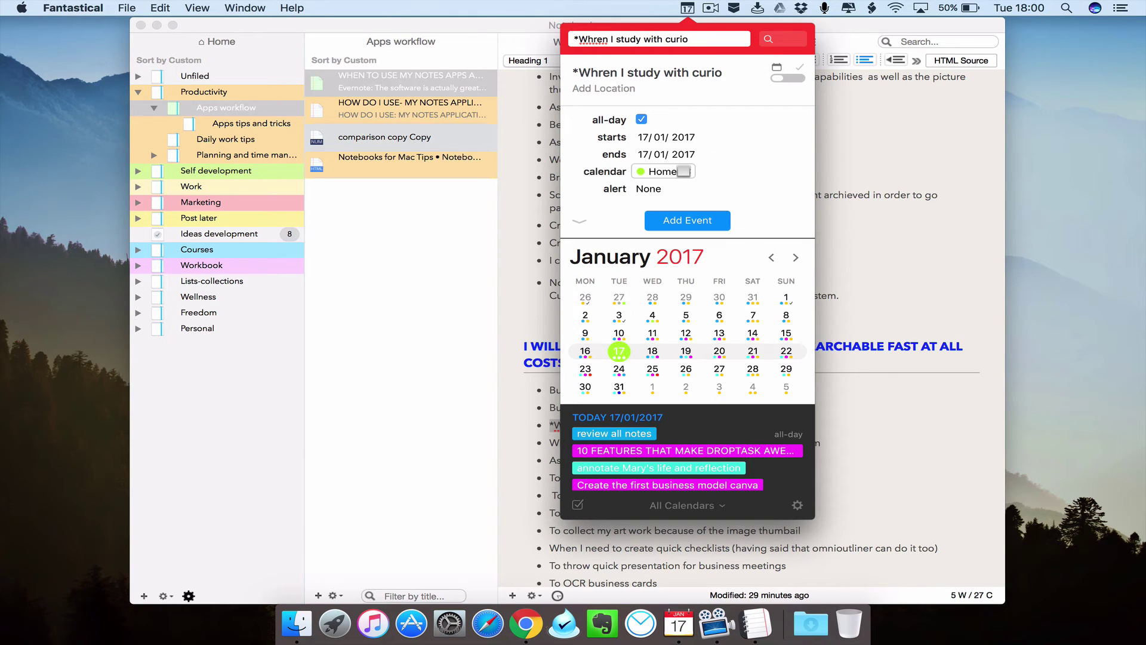
Step: Check the calendar list, then dismiss the curio draft event without adding it
click(677, 171)
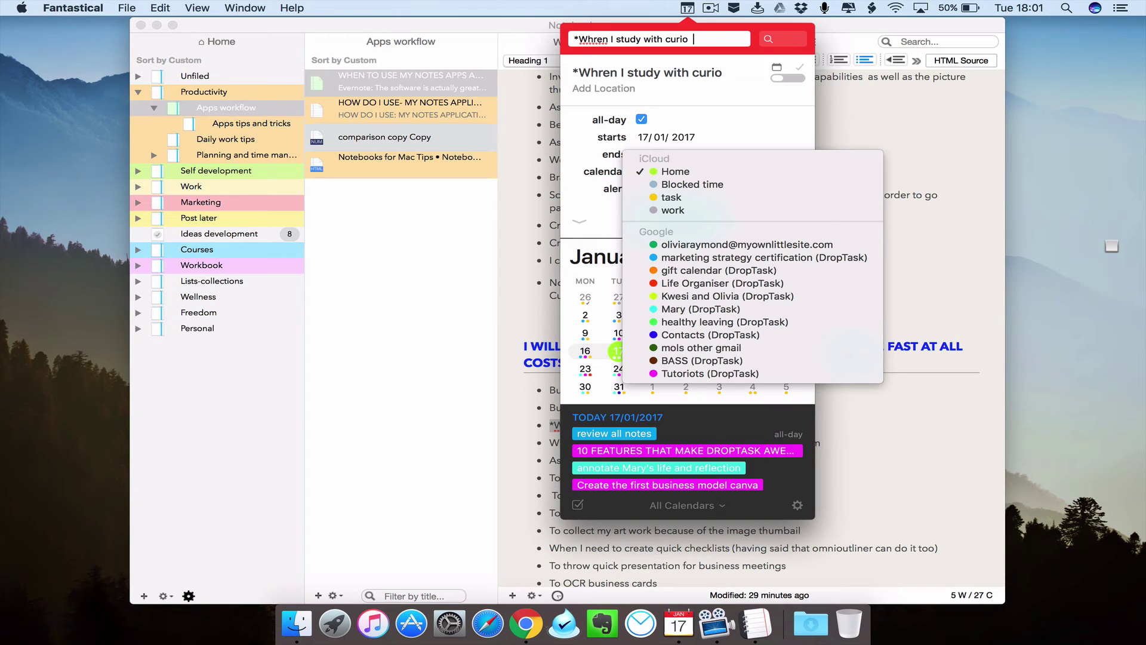
click(1112, 246)
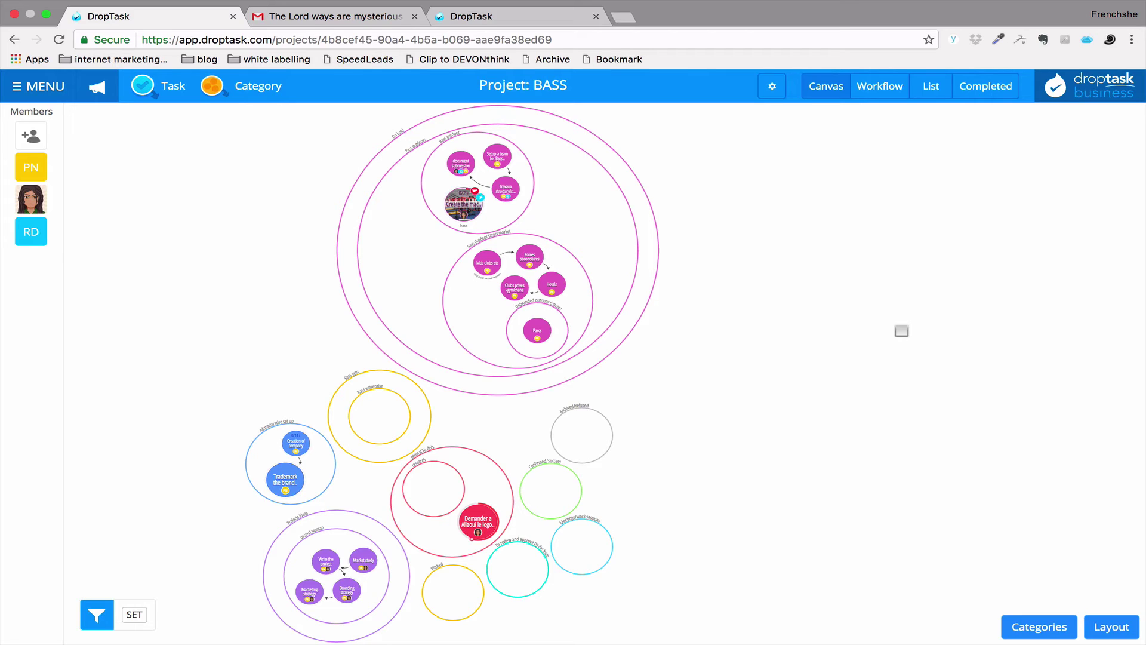
click(553, 283)
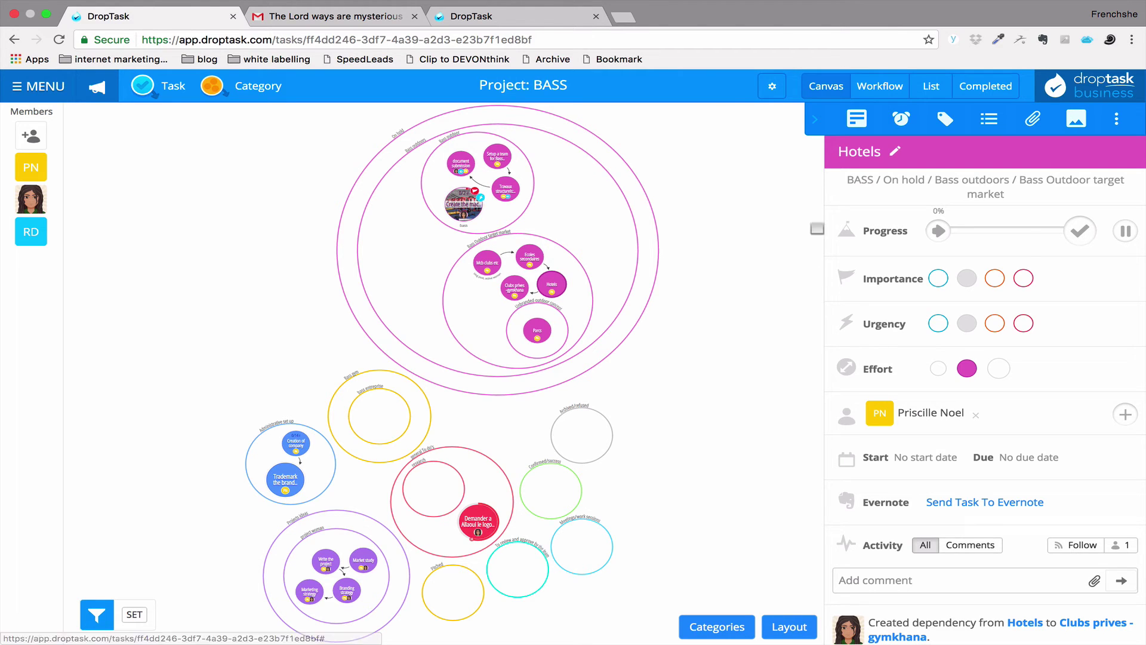
click(814, 119)
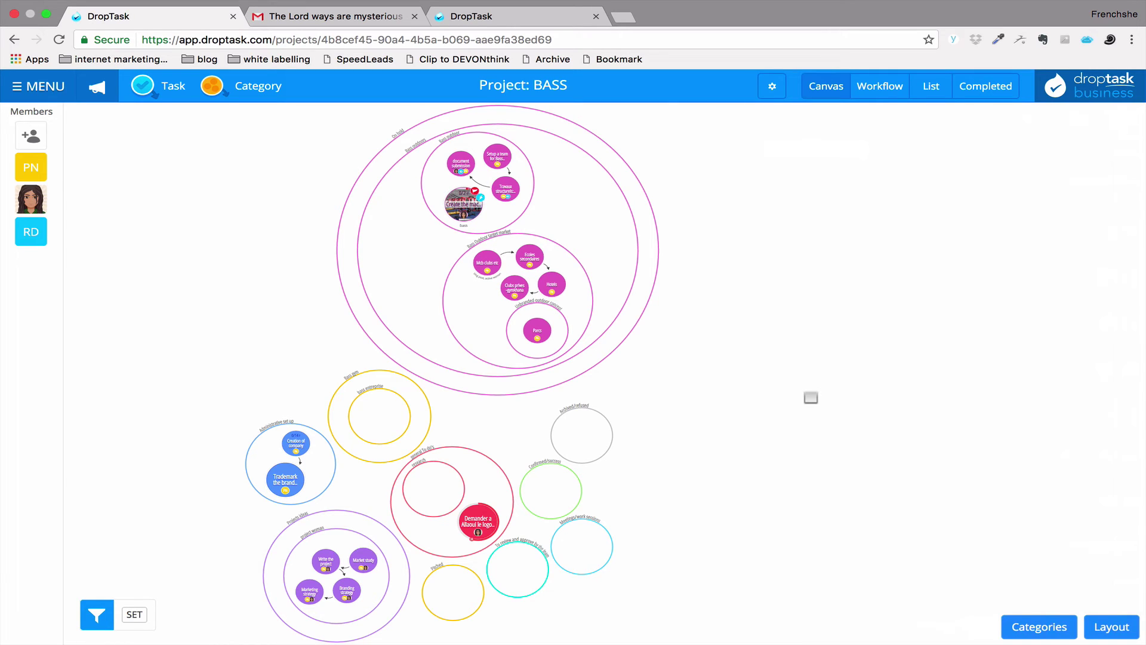
Step: Switch to the All Tasks calendar view and open the Someday side panel
click(36, 88)
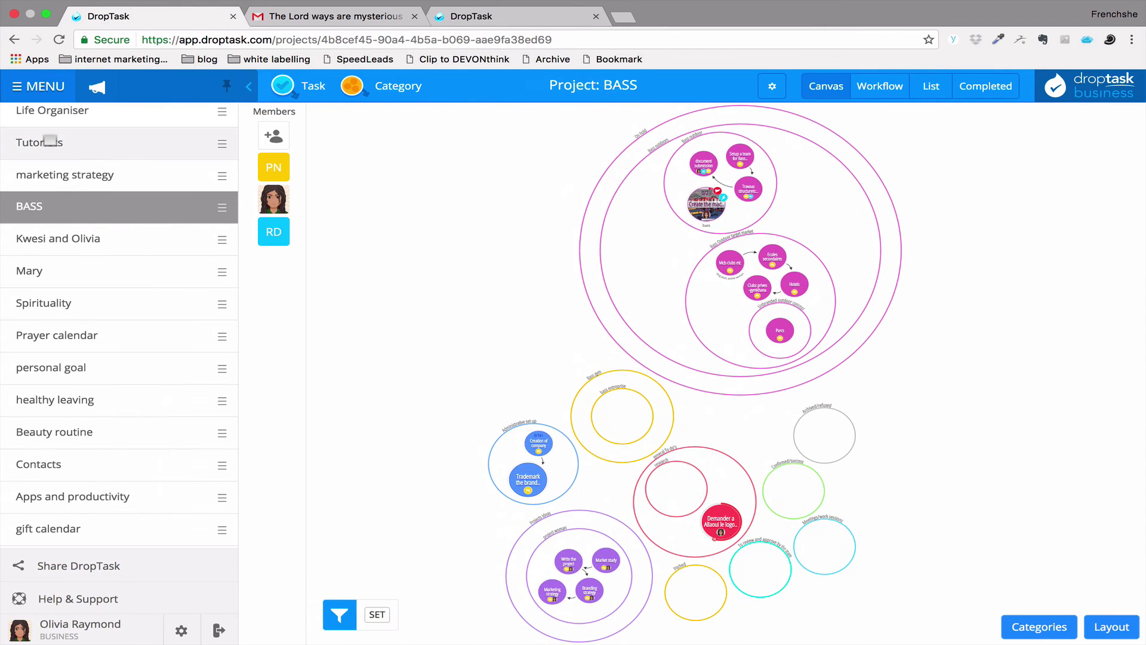
click(51, 145)
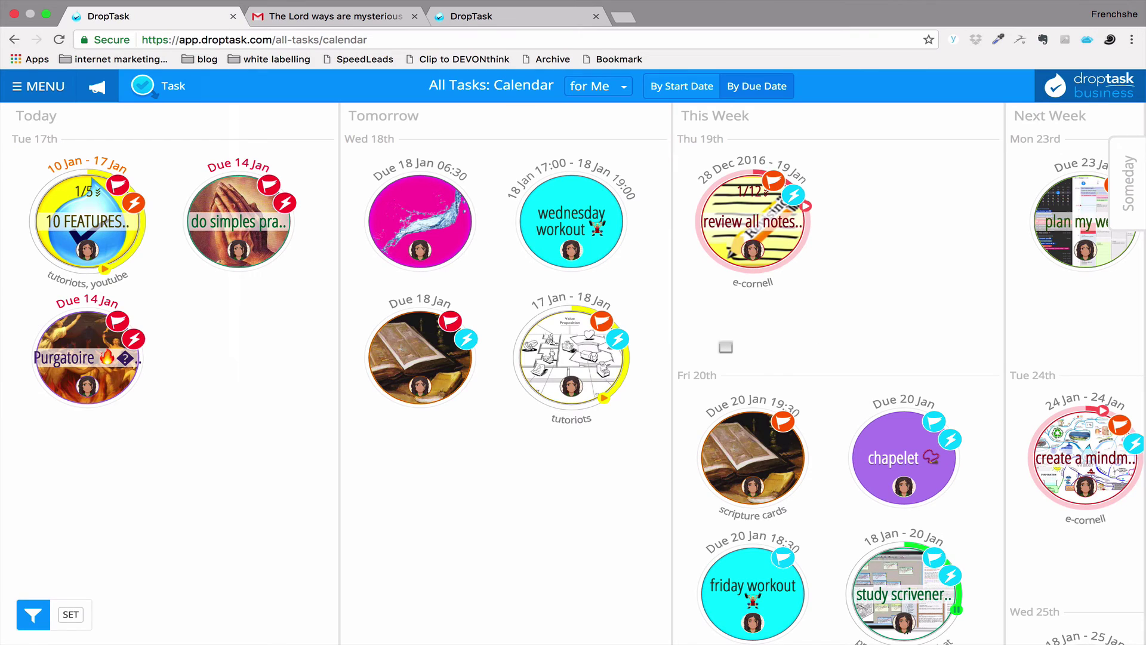
scroll(769, 373, right, 2)
scroll(776, 380, right, 8)
scroll(776, 380, right, 2)
scroll(775, 380, left, 10)
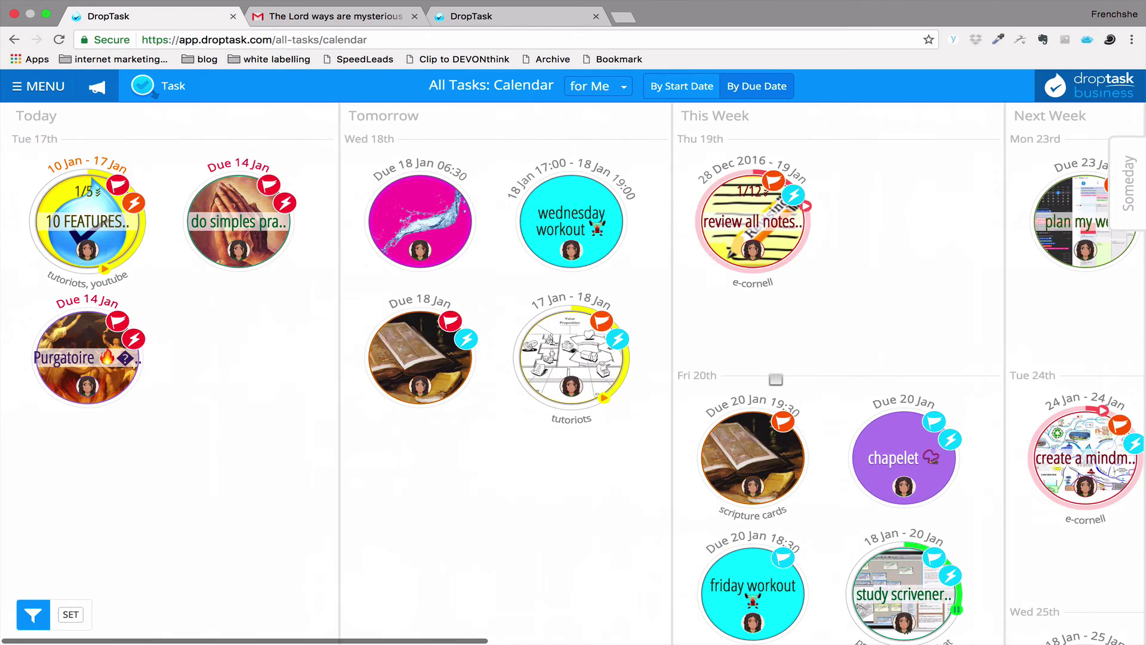
scroll(776, 379, right, 8)
scroll(777, 380, right, 2)
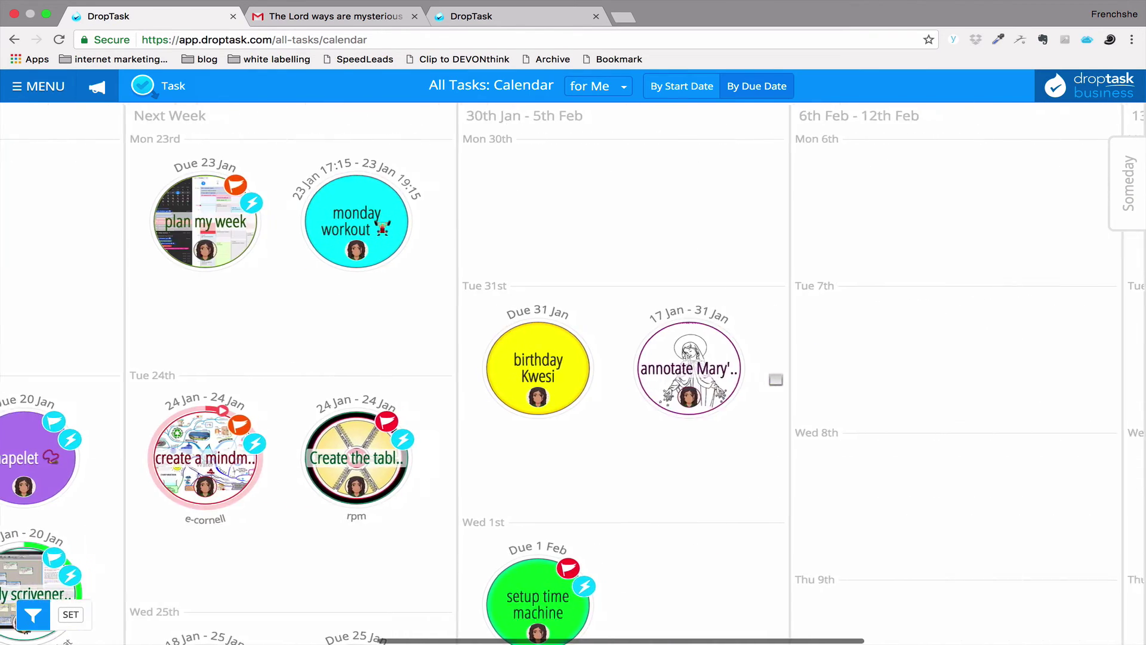
scroll(776, 380, left, 5)
scroll(775, 379, left, 3)
scroll(775, 380, left, 1)
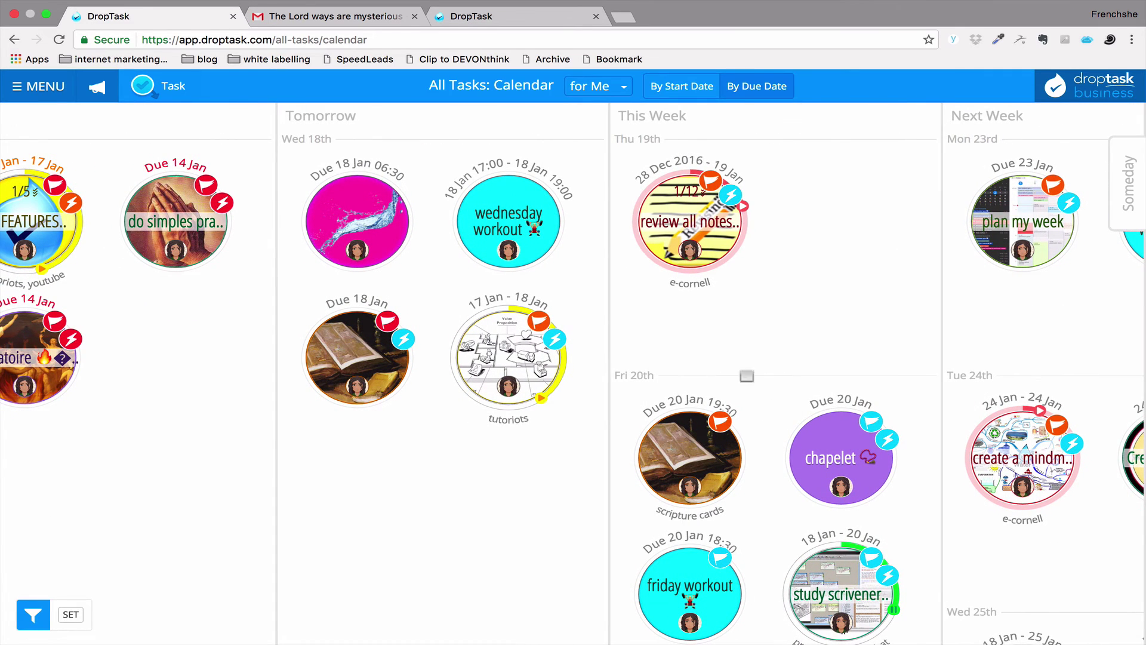
scroll(138, 308, left, 2)
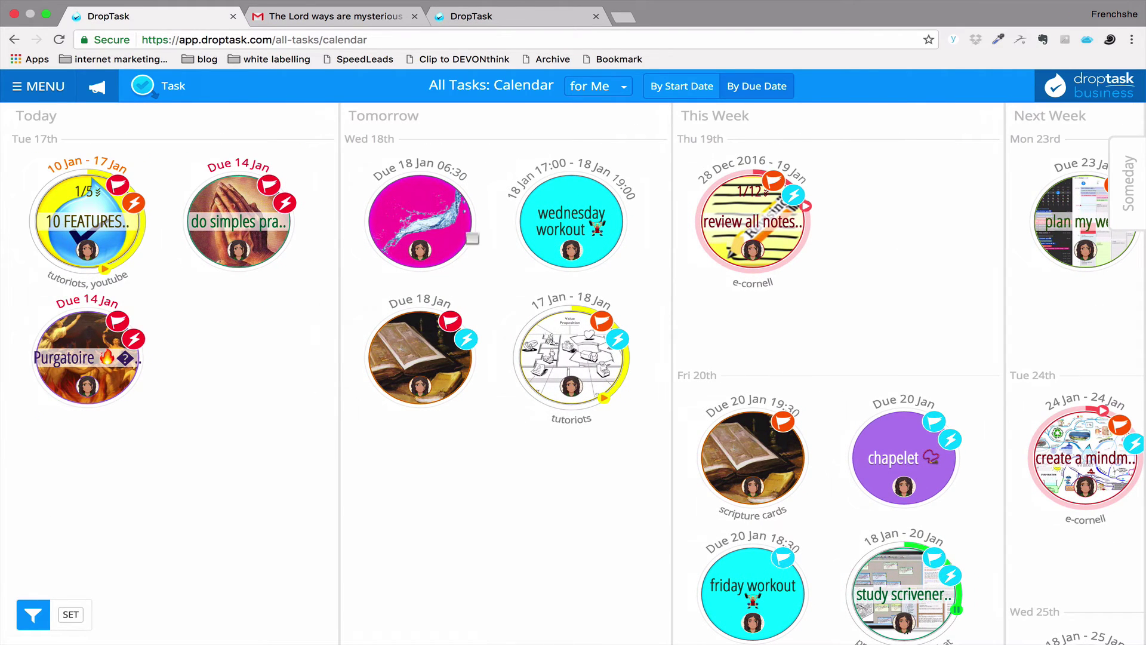
click(710, 87)
scroll(713, 266, right, 1)
scroll(714, 265, right, 5)
scroll(712, 265, right, 2)
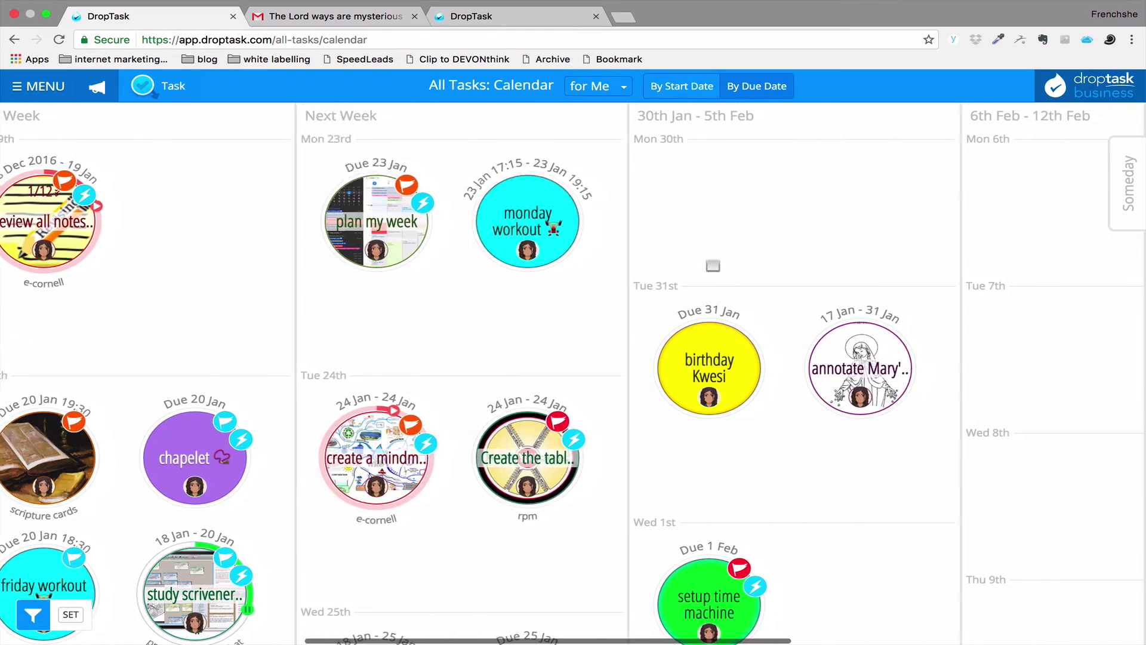
scroll(499, 490, down, 3)
scroll(498, 489, down, 2)
scroll(498, 490, up, 5)
scroll(498, 489, left, 8)
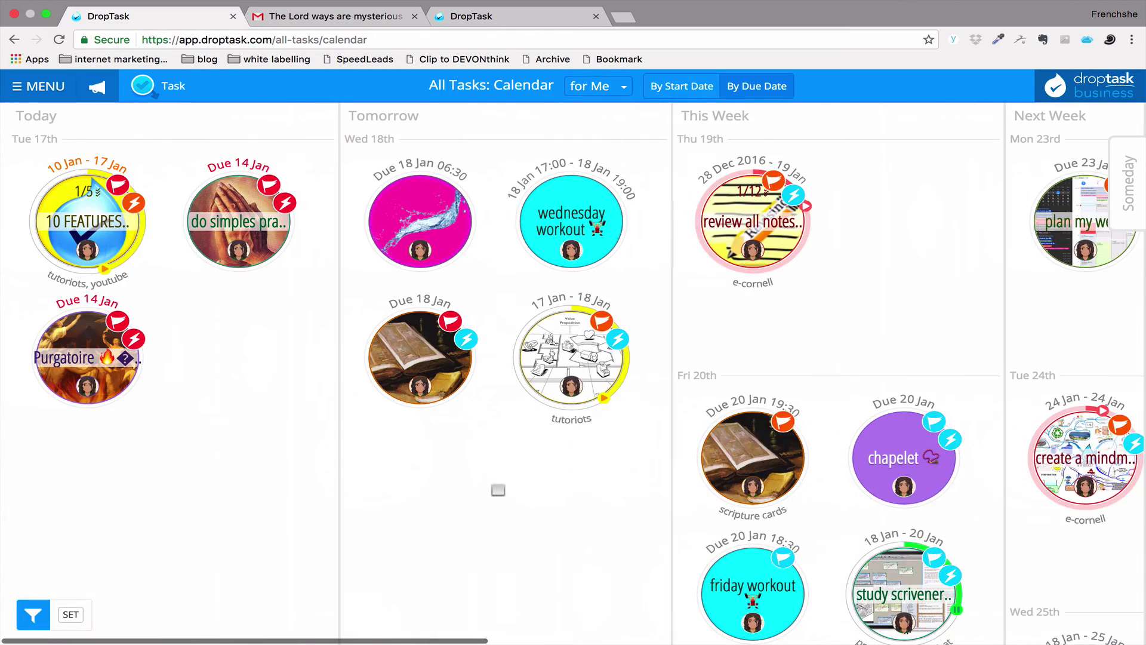
scroll(692, 325, right, 5)
scroll(693, 325, left, 6)
scroll(693, 325, right, 5)
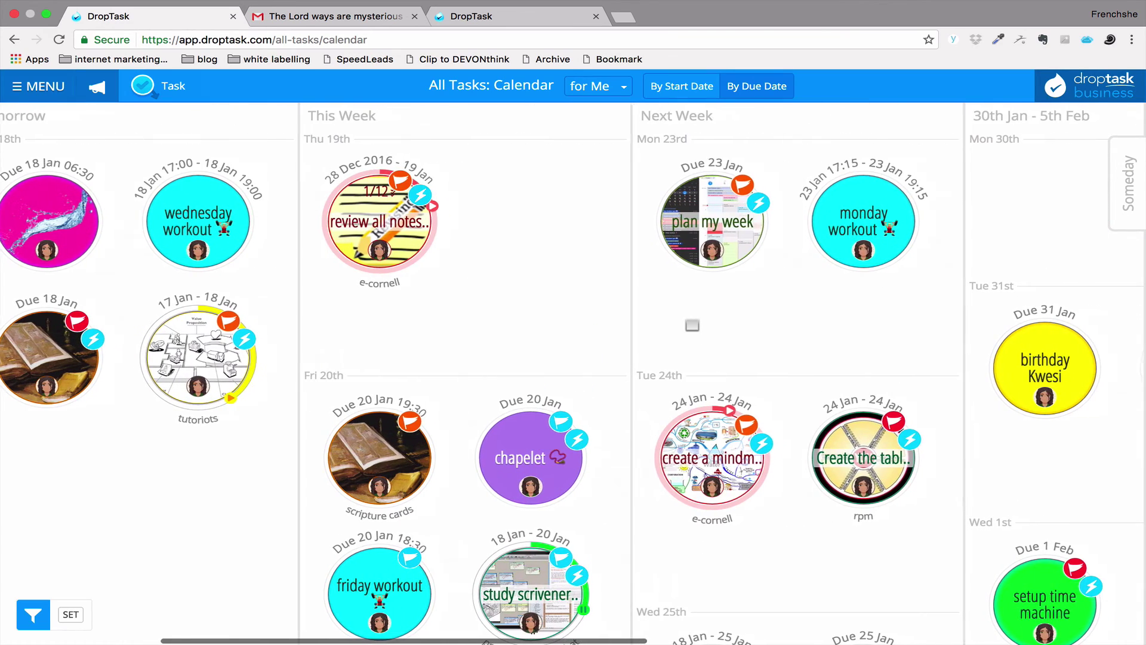
scroll(693, 325, down, 3)
scroll(486, 454, down, 3)
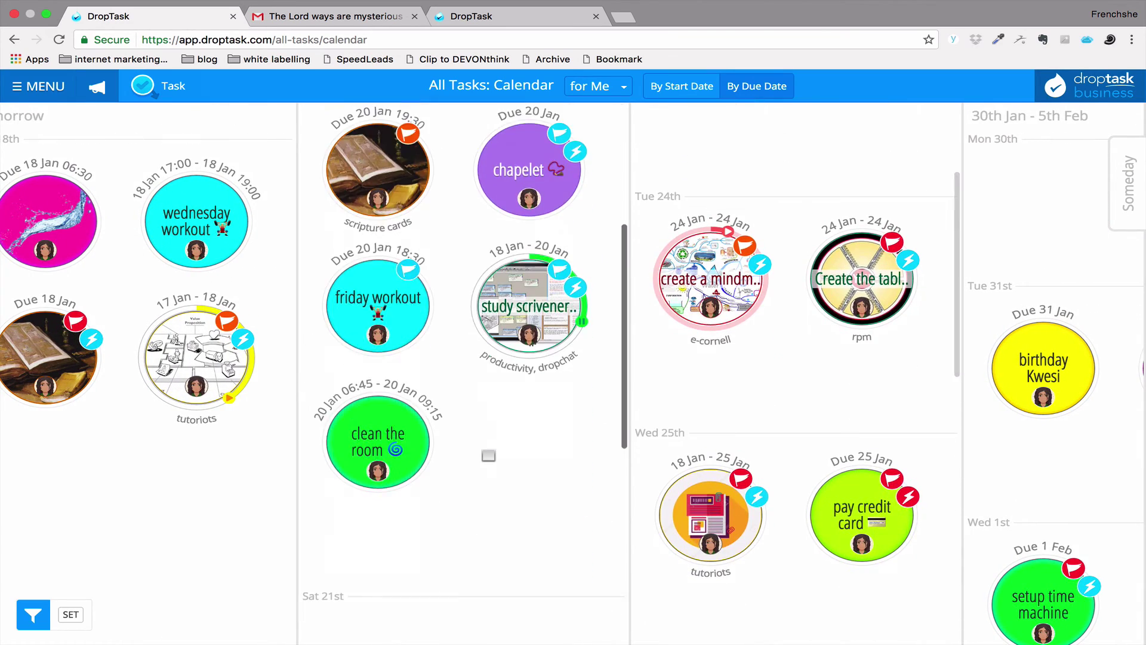
scroll(966, 461, right, 10)
scroll(966, 461, left, 6)
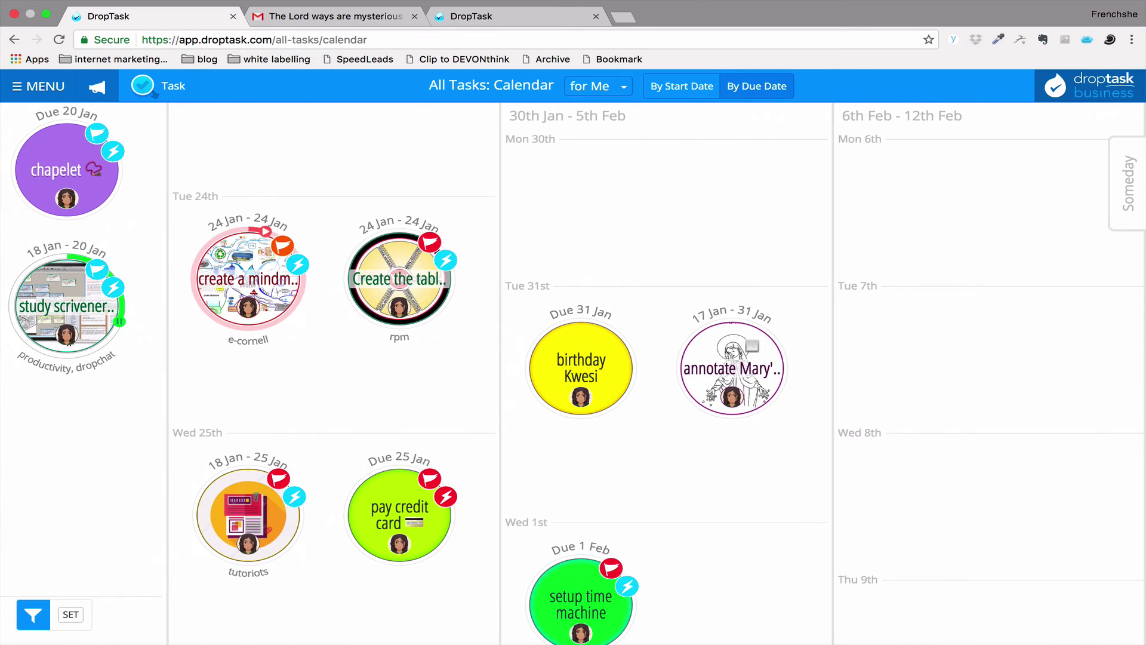
Step: Drag annotate Mary to Tue 7 Feb, then back to Tue 31 Jan
mouse_move(705, 352)
mouse_down()
mouse_move(858, 340)
mouse_move(905, 361)
mouse_up()
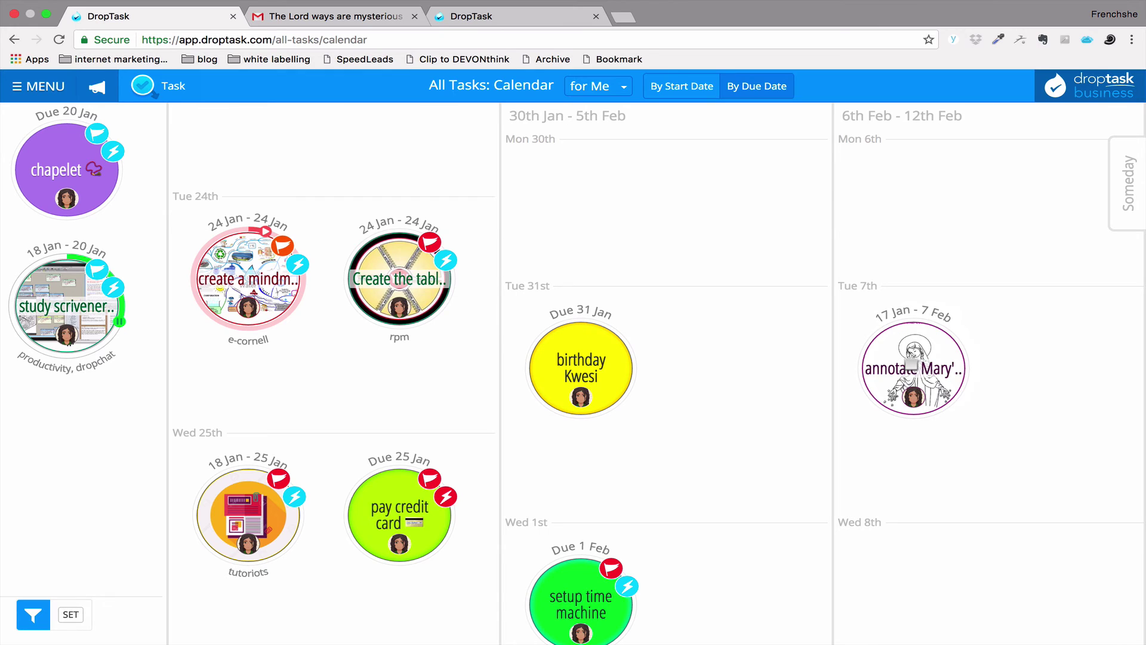
drag(911, 364, 743, 362)
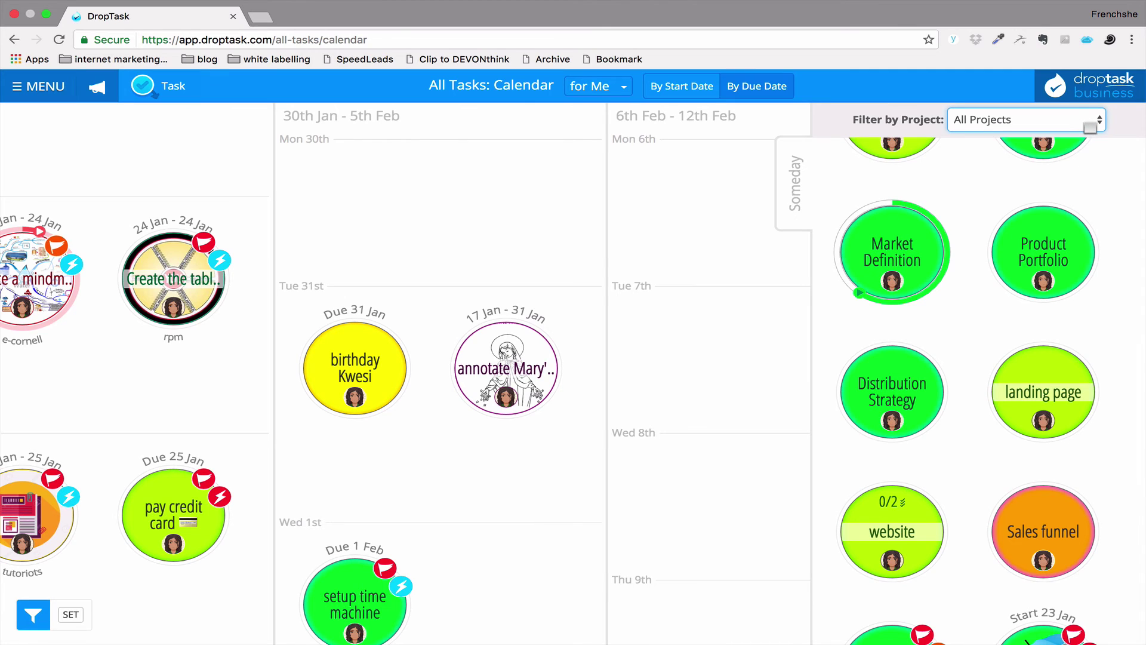
scroll(1018, 447, down, 2)
scroll(974, 411, down, 2)
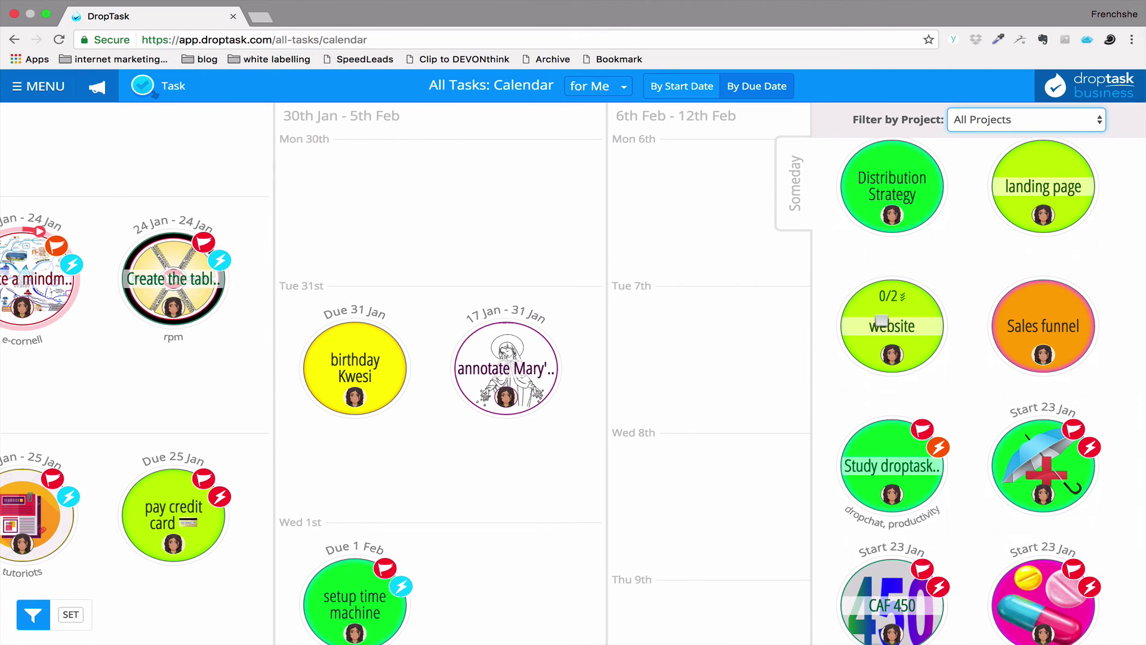
Step: Drag the website task bubble from the Someday panel toward Tue 7th
mouse_move(899, 326)
mouse_down()
mouse_move(719, 335)
mouse_move(716, 356)
mouse_move(904, 338)
mouse_up()
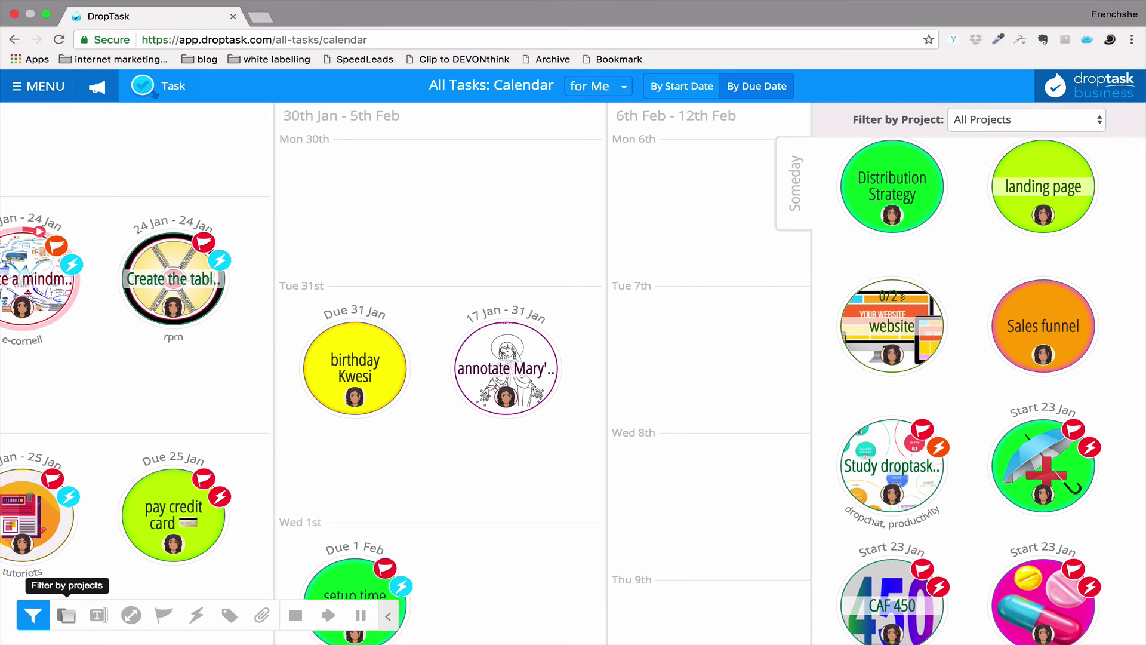
scroll(346, 472, left, 5)
scroll(346, 471, left, 5)
scroll(346, 472, left, 3)
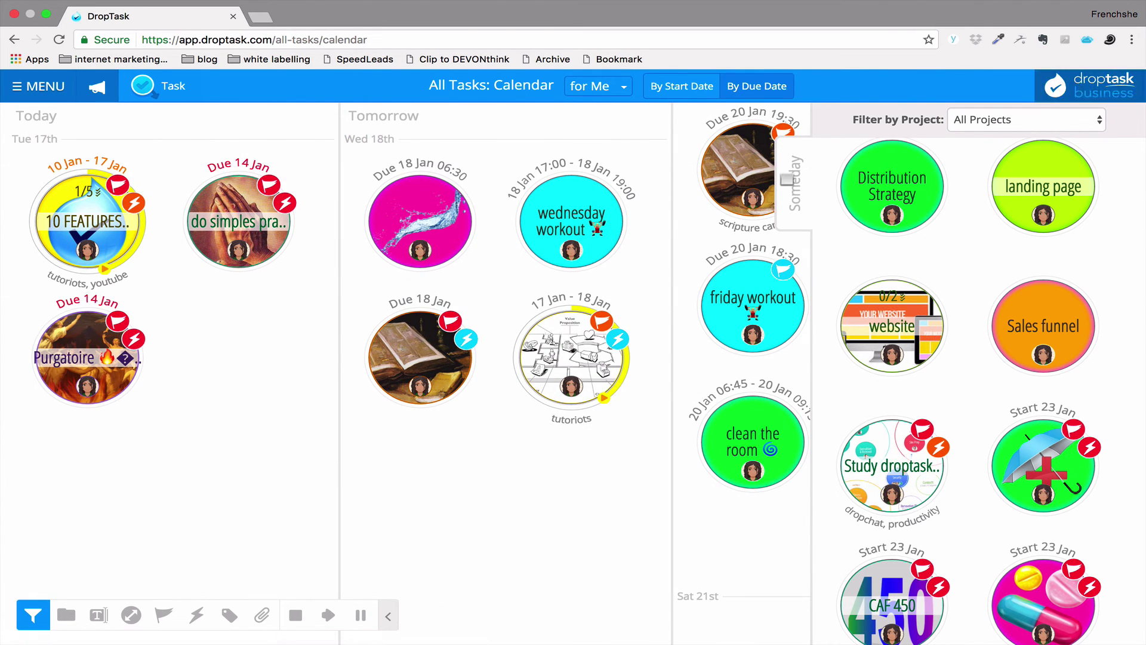
scroll(135, 466, right, 1)
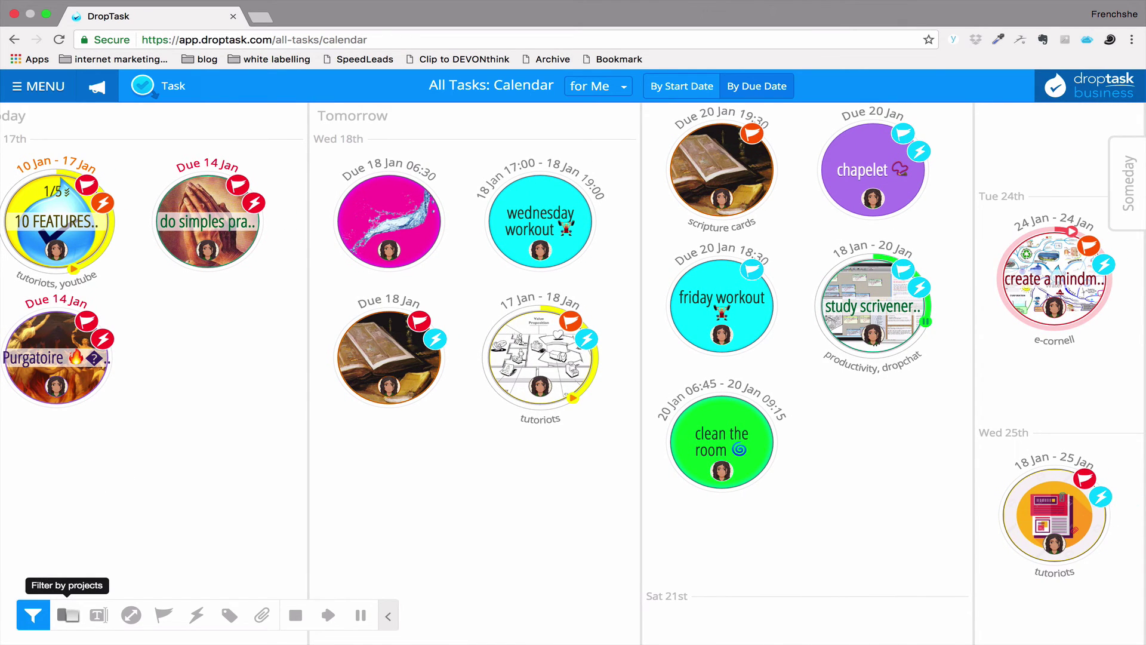
Step: Filter the calendar to show only tasks from the Tutoriots project
click(68, 615)
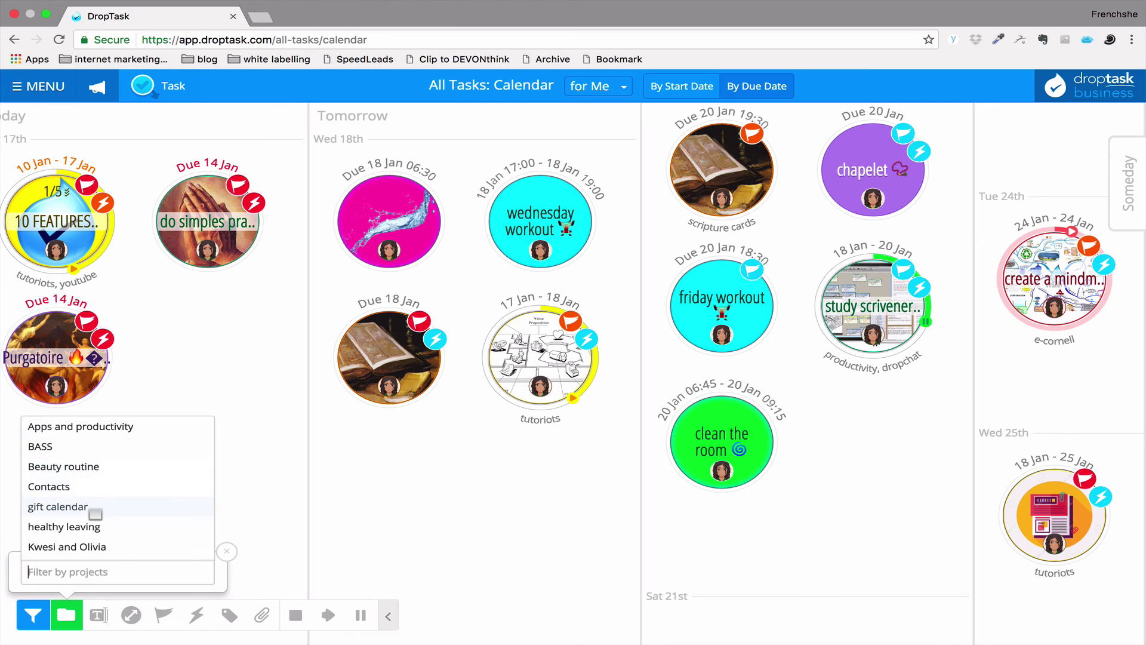
scroll(95, 515, down, 2)
scroll(93, 506, down, 1)
scroll(90, 492, down, 2)
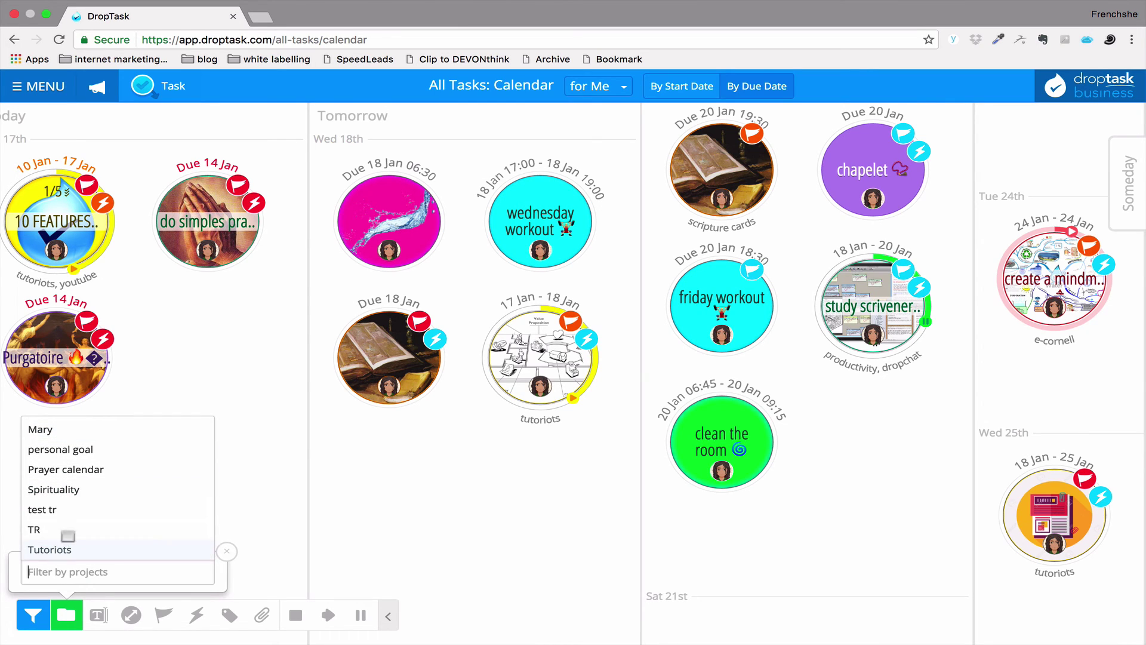
click(261, 505)
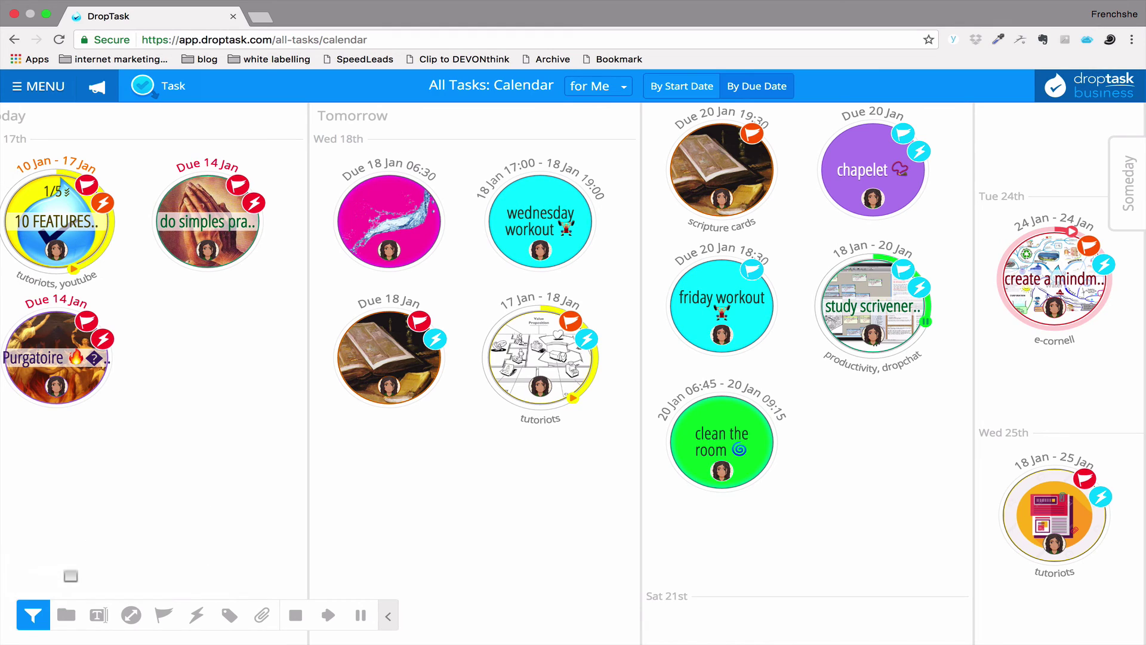
click(66, 616)
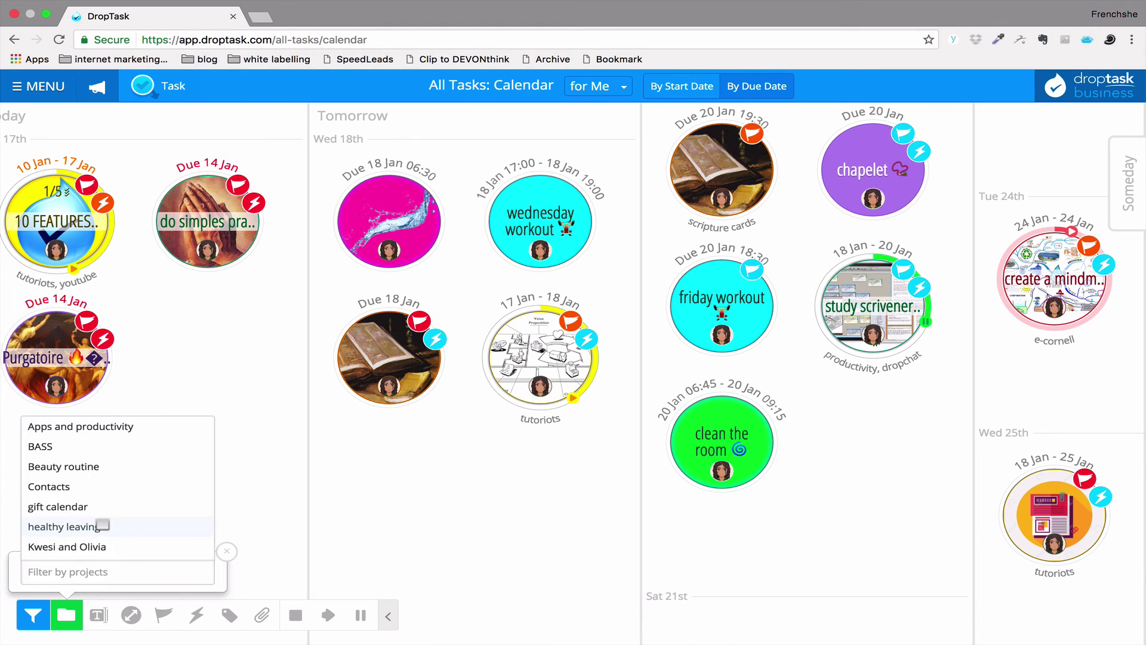
scroll(95, 538, down, 5)
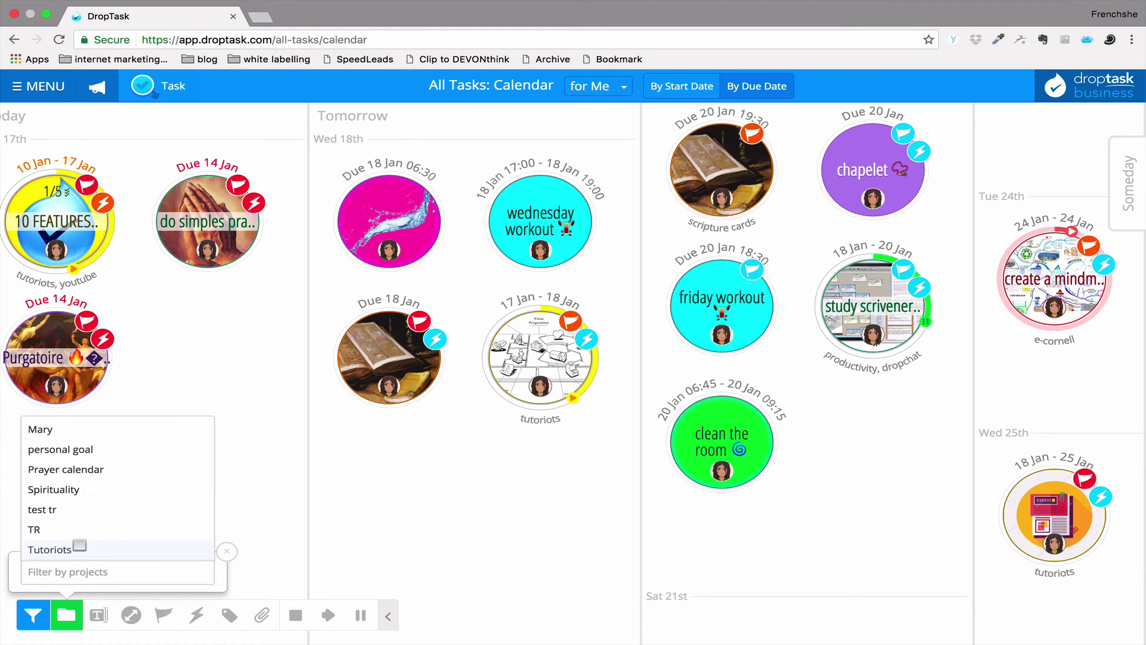
click(50, 549)
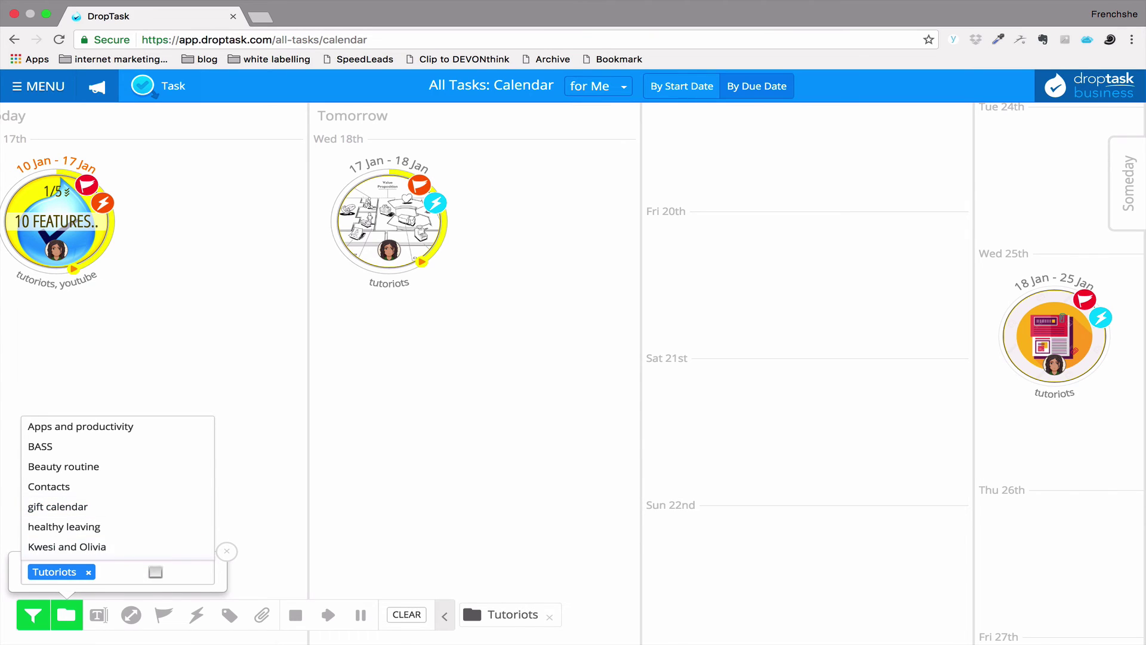
click(278, 571)
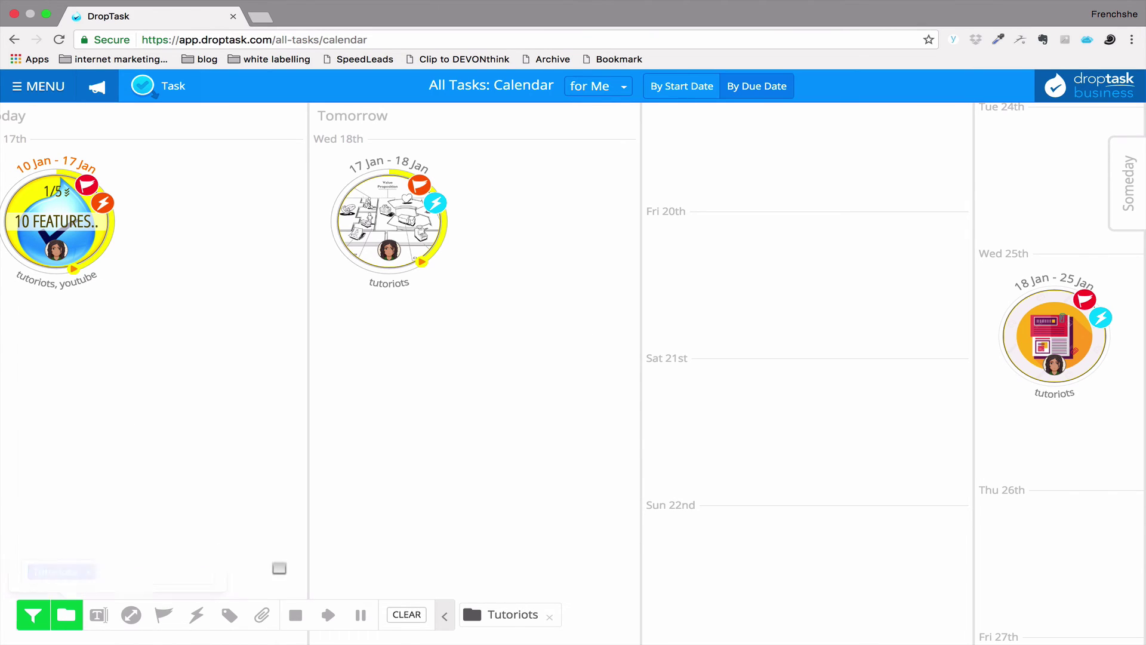
Step: Narrow to very high importance and high urgency tasks, then clear every filter
click(161, 615)
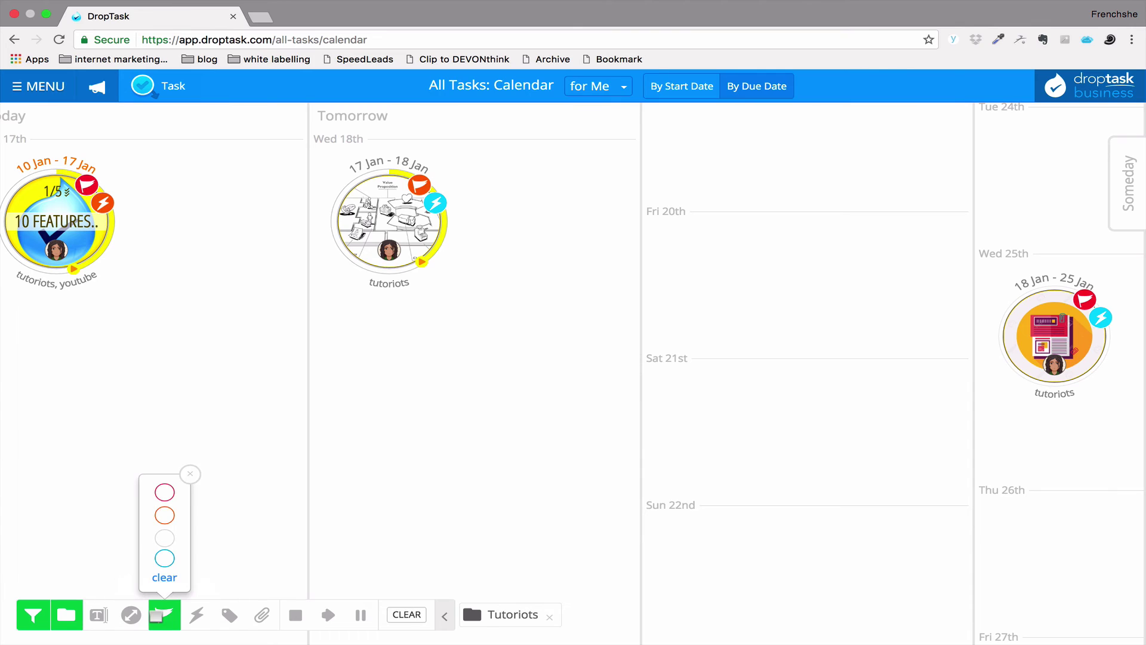
click(166, 492)
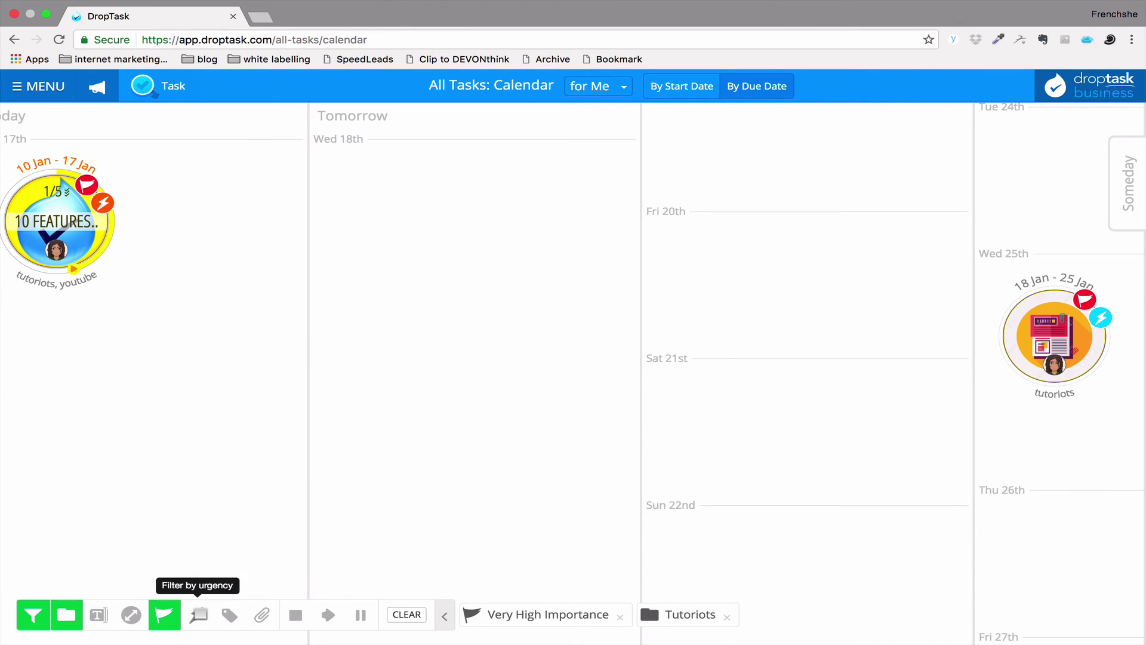
click(198, 615)
click(197, 515)
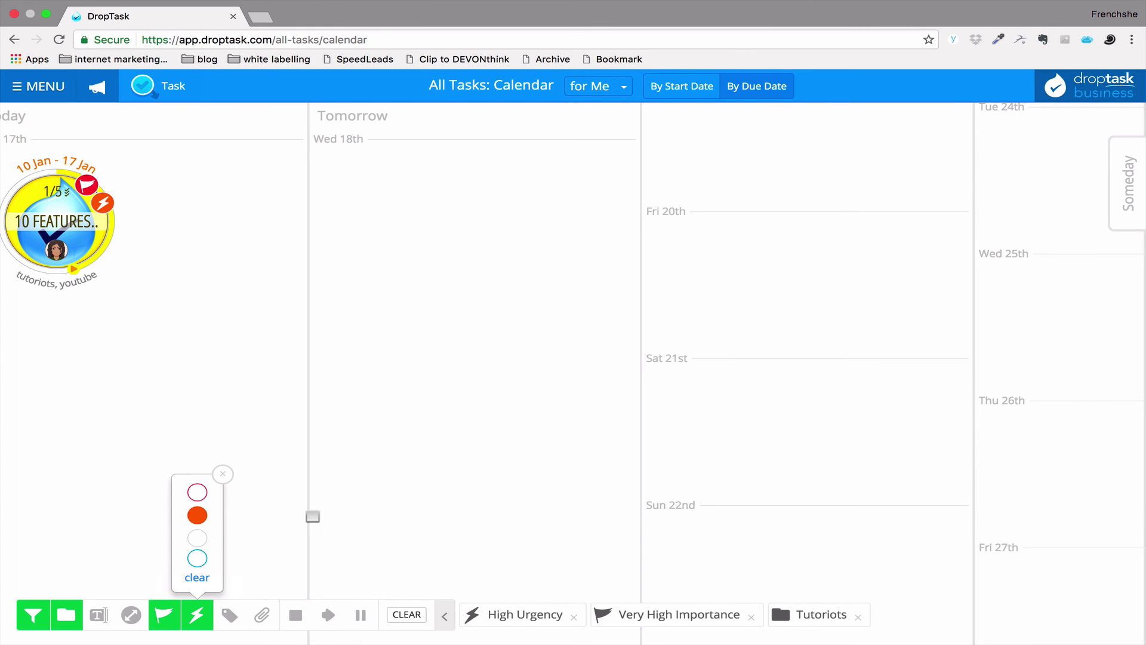
click(343, 489)
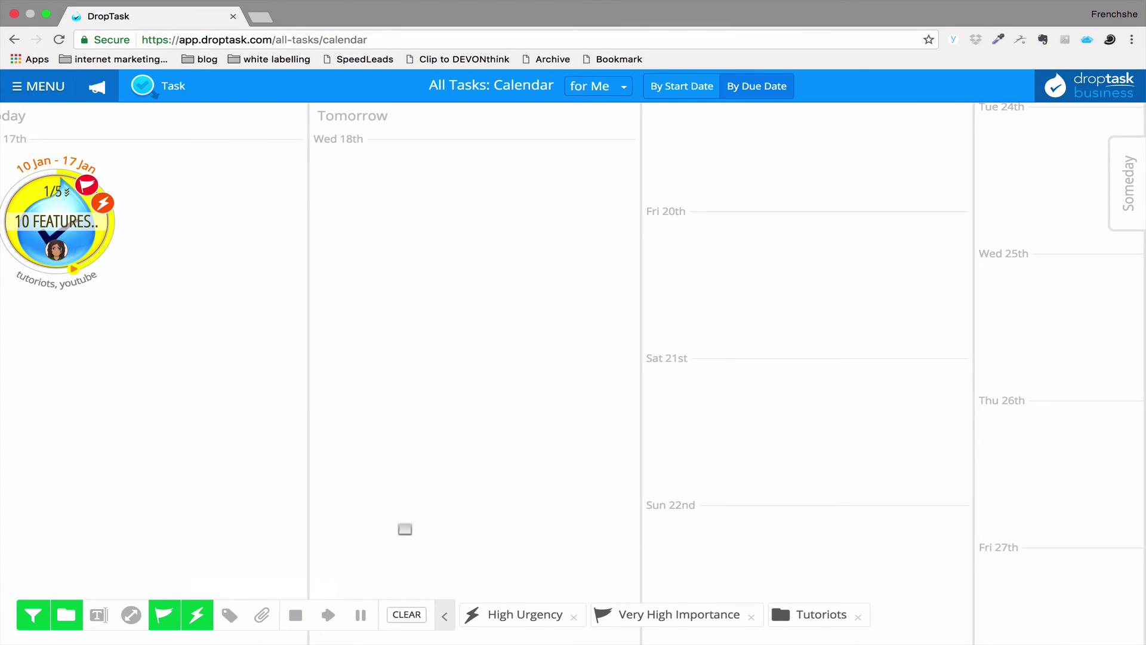
click(406, 614)
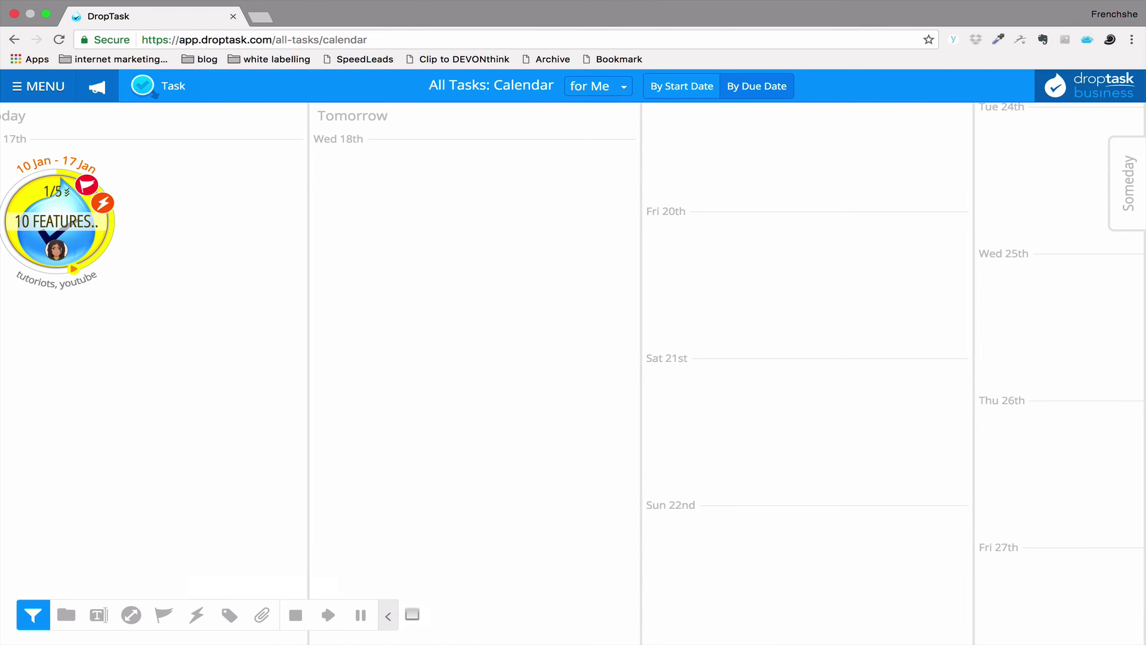
scroll(573, 359, right, 5)
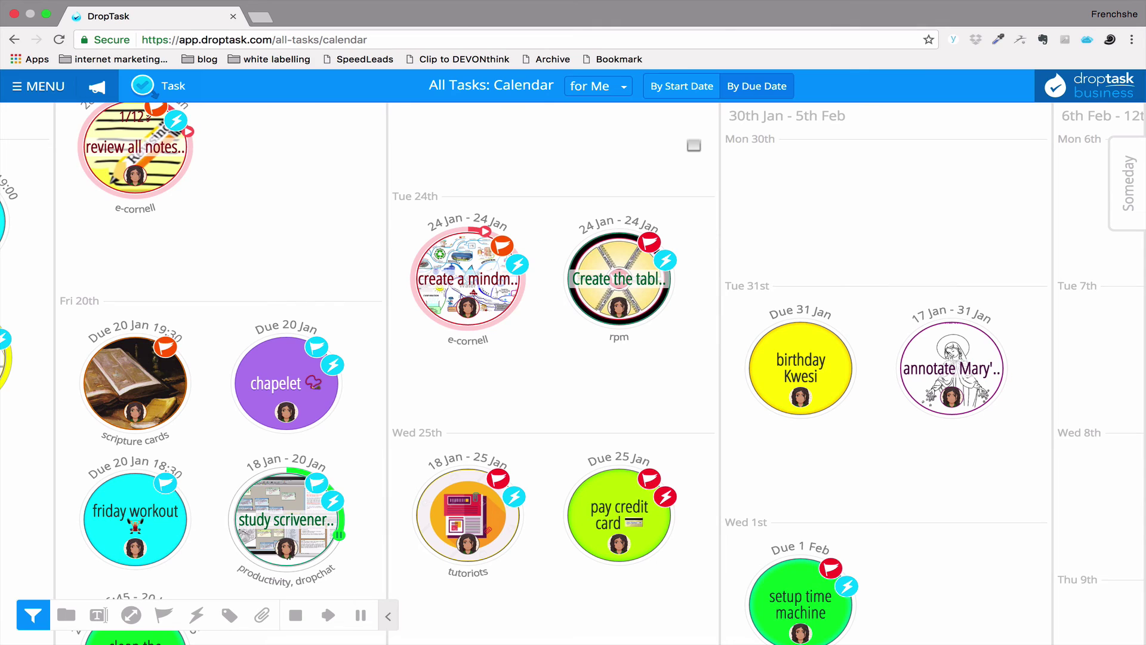
Step: Show the assignee choices (Nobody, Me, team members) from the 'for Me' dropdown
click(628, 85)
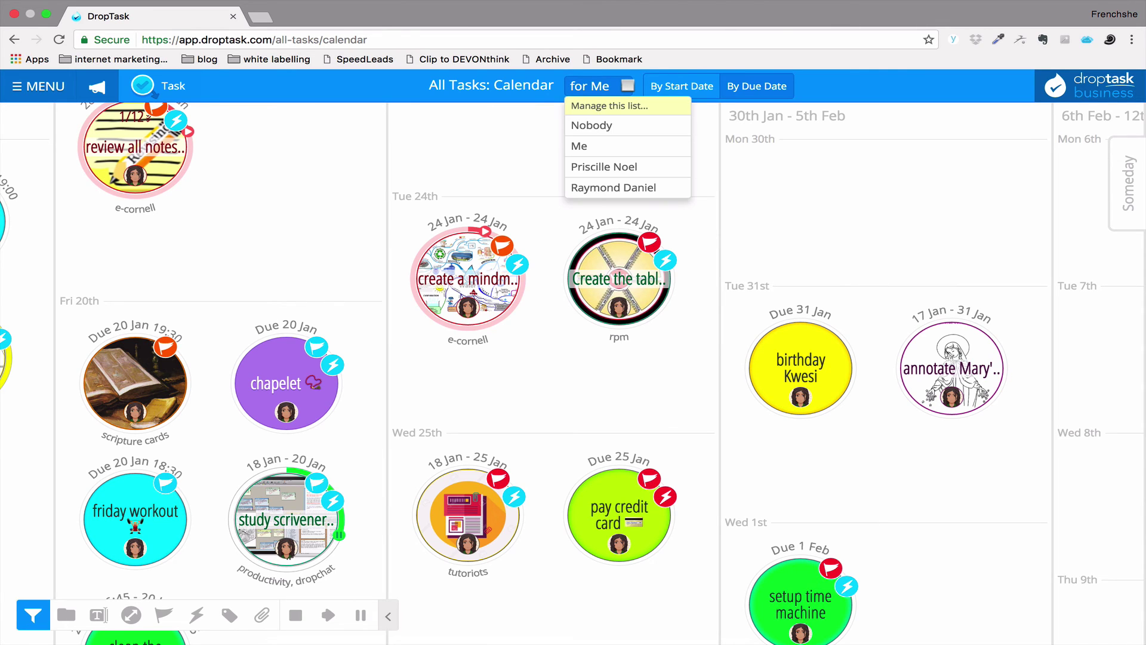